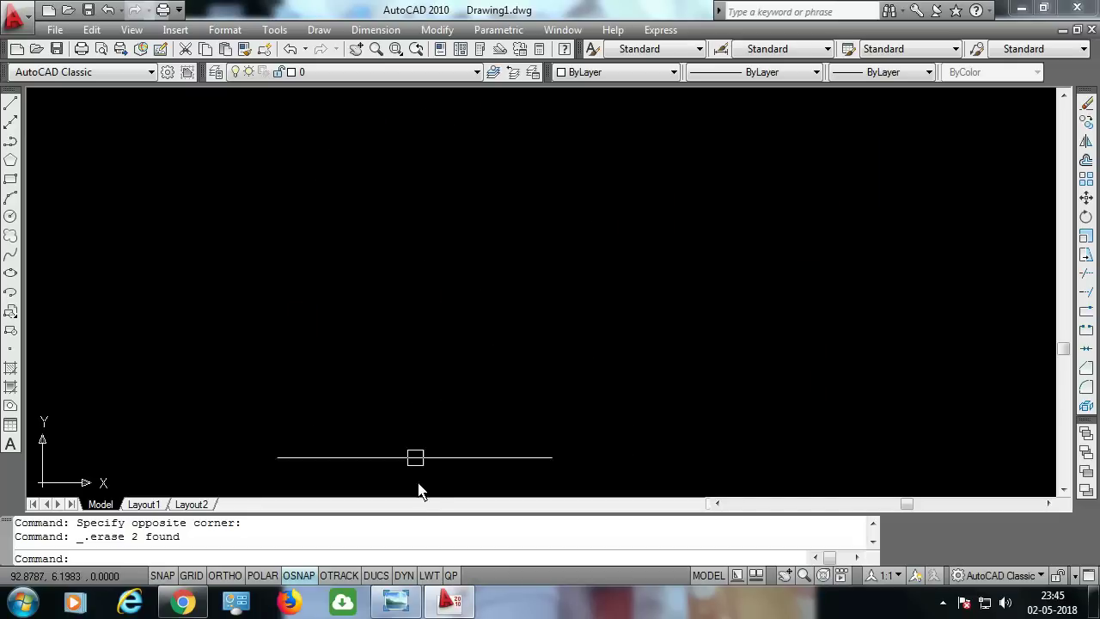
- Bring up the reference bracket drawing to review it
left_click(402, 604)
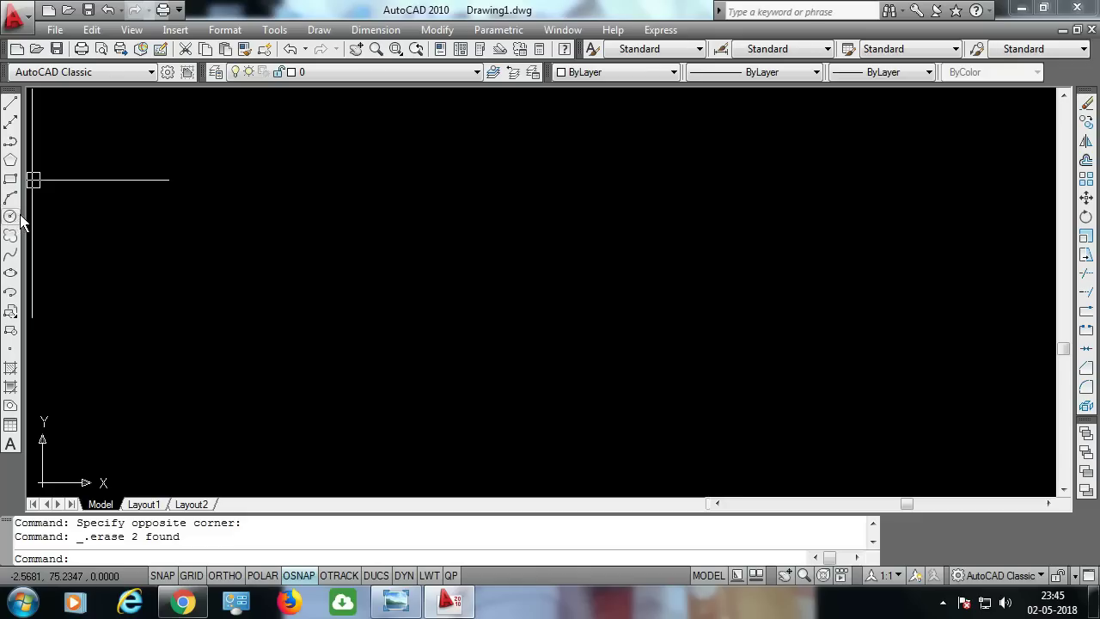
- Draw a diameter 35 circle for the slotted end
type("c")
key("Return")
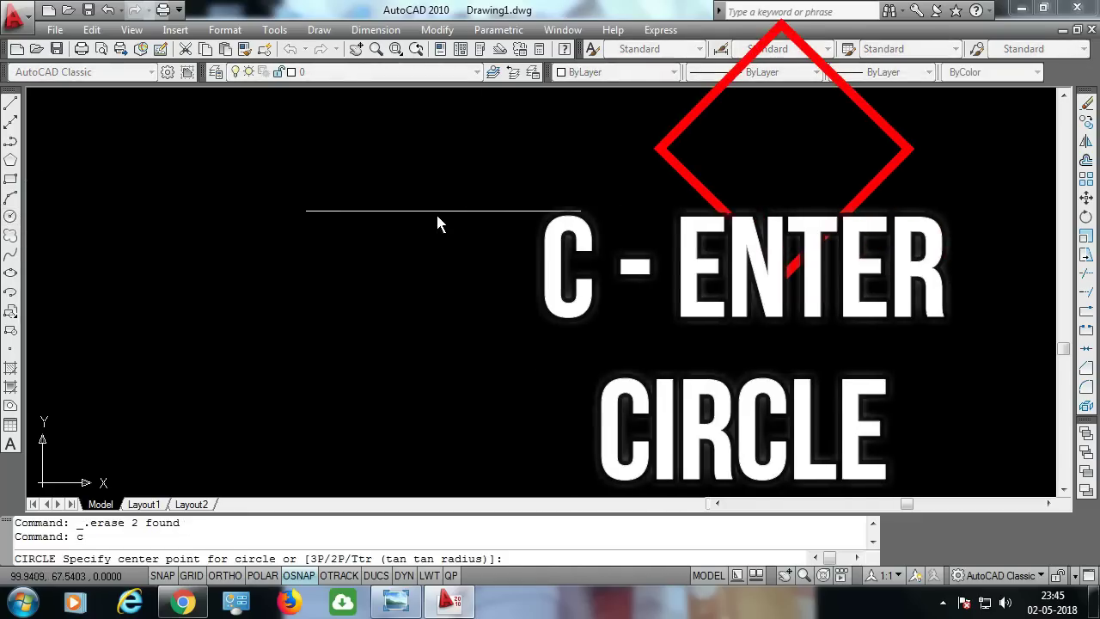
left_click(389, 229)
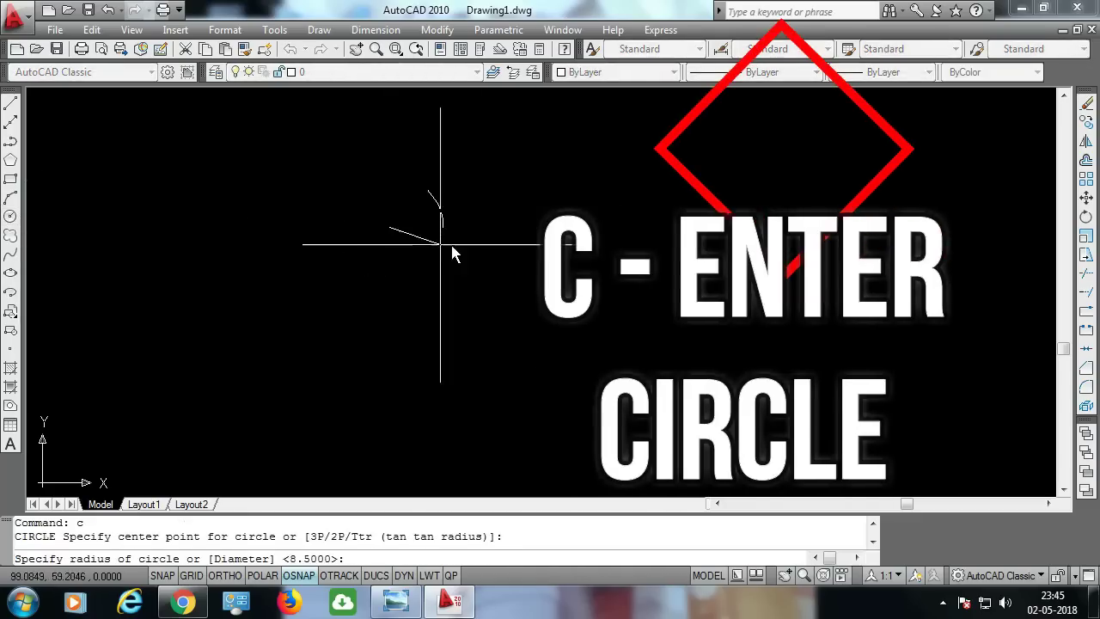
type("d")
key("Return")
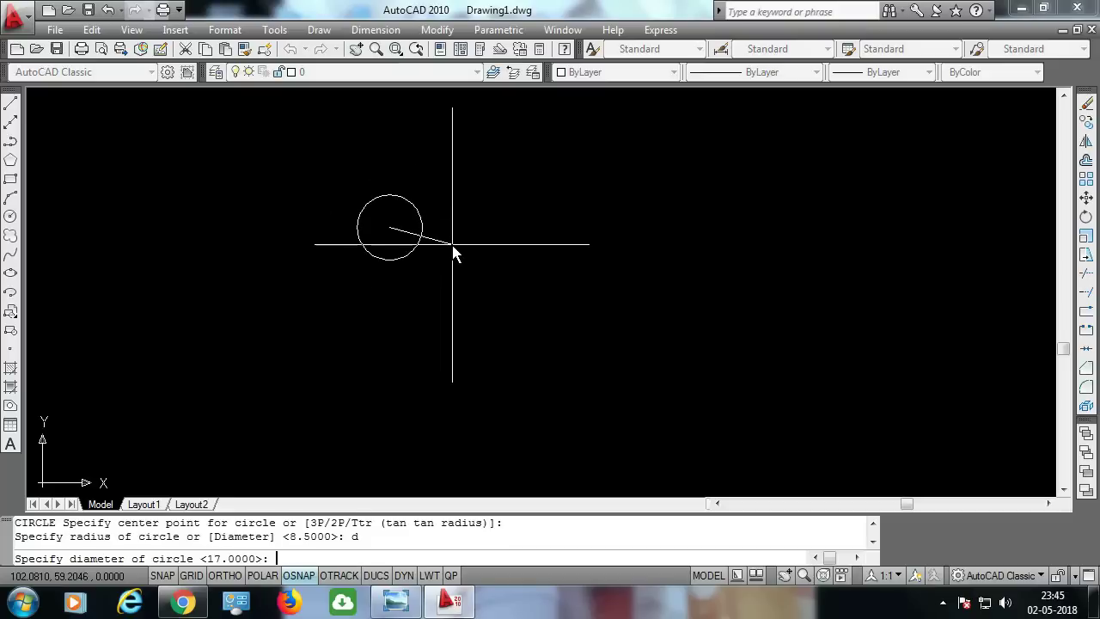
type("3")
key("Return")
- Add a concentric diameter 17 circle at the same centre and check the reference
key("Return")
type("17")
key("Return")
key("Escape")
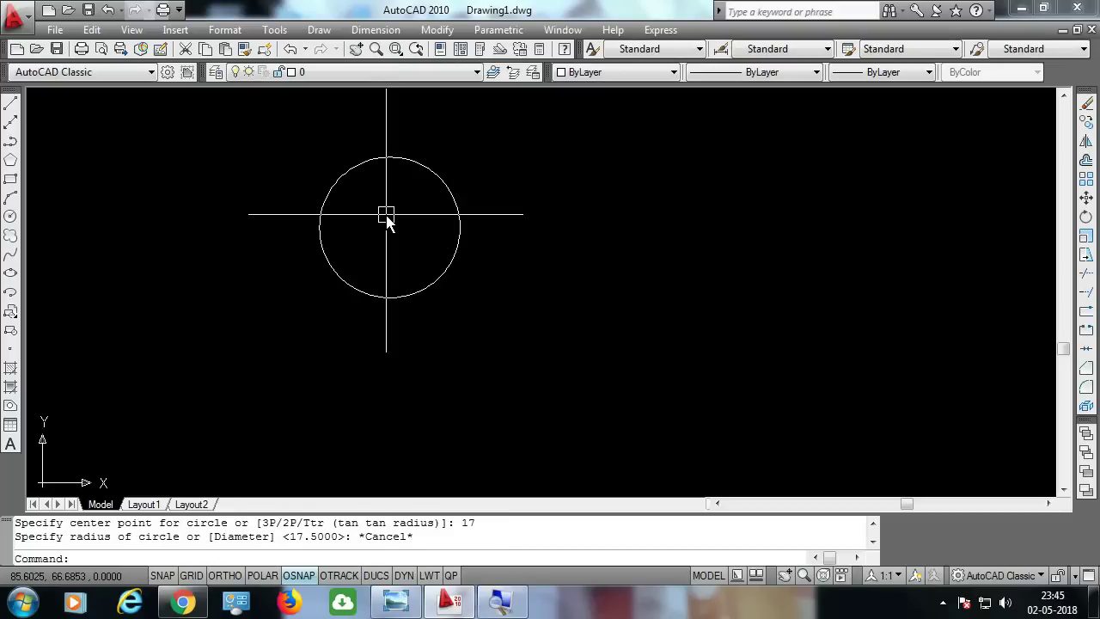
key("Return")
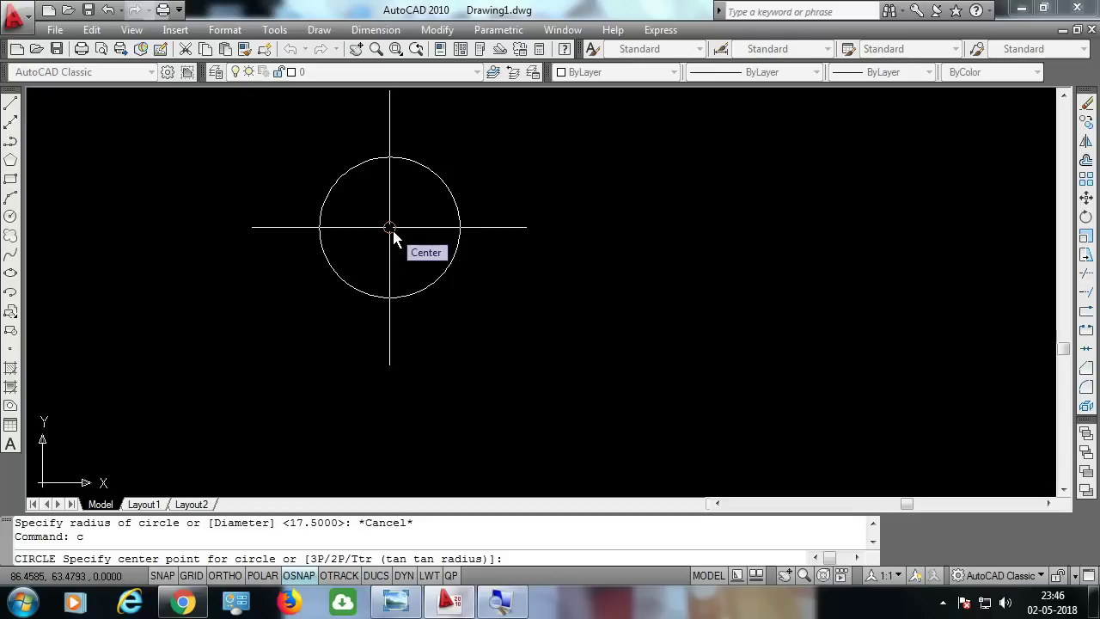
left_click(390, 228)
key("Return")
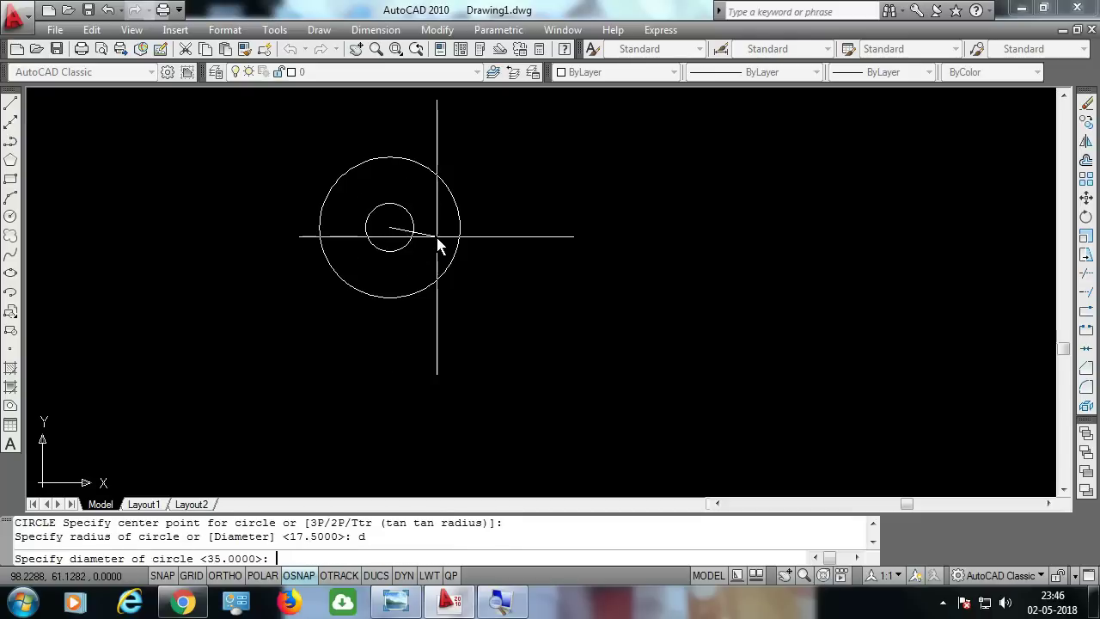
type("17")
key("Return")
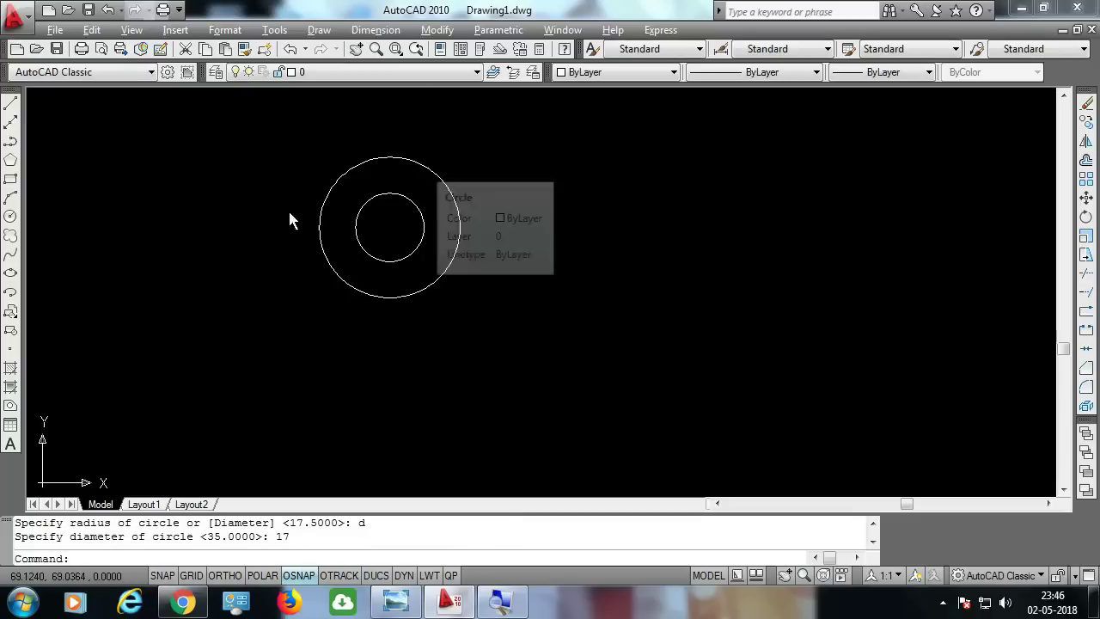
key("alt+Tab")
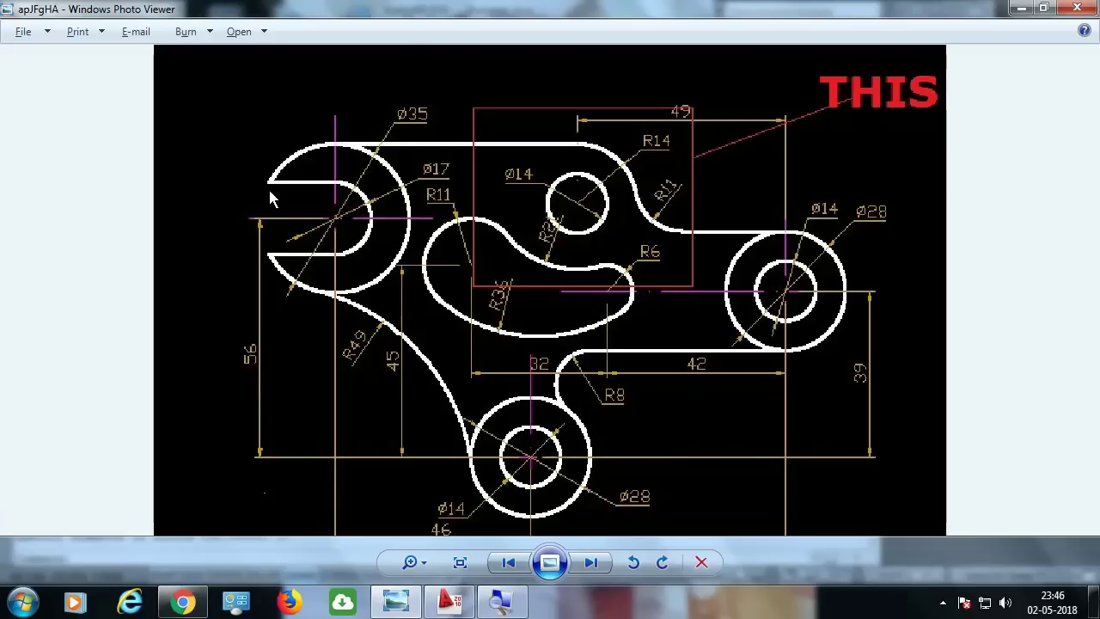
key("alt+Tab")
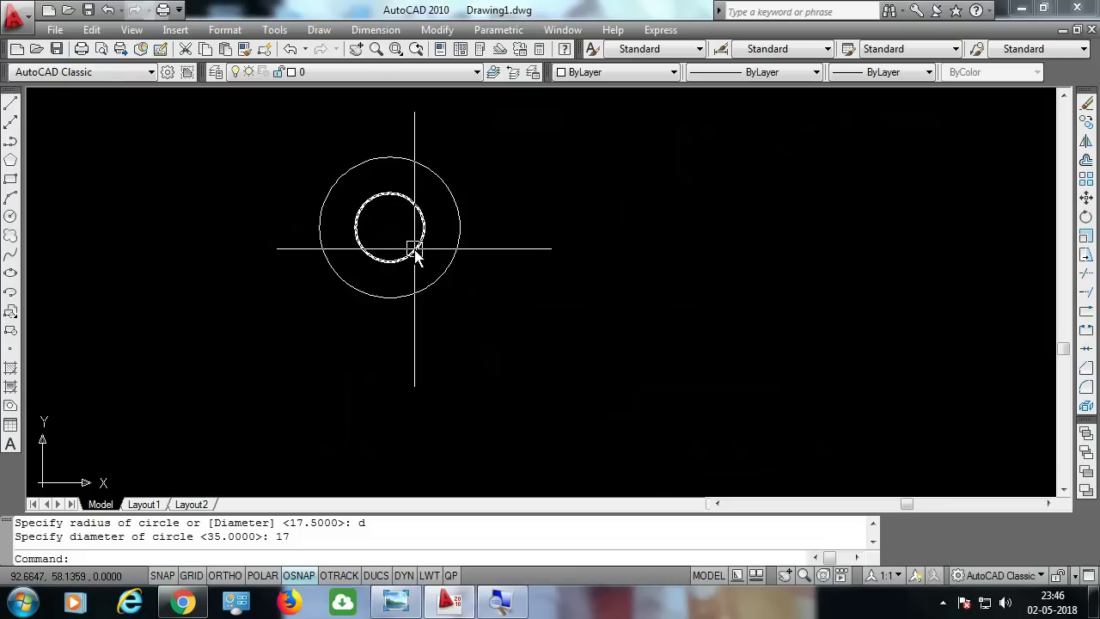
- Draw two horizontal polylines running left from the inner circle's top and bottom, with Ortho on
key("Return")
left_click(391, 194)
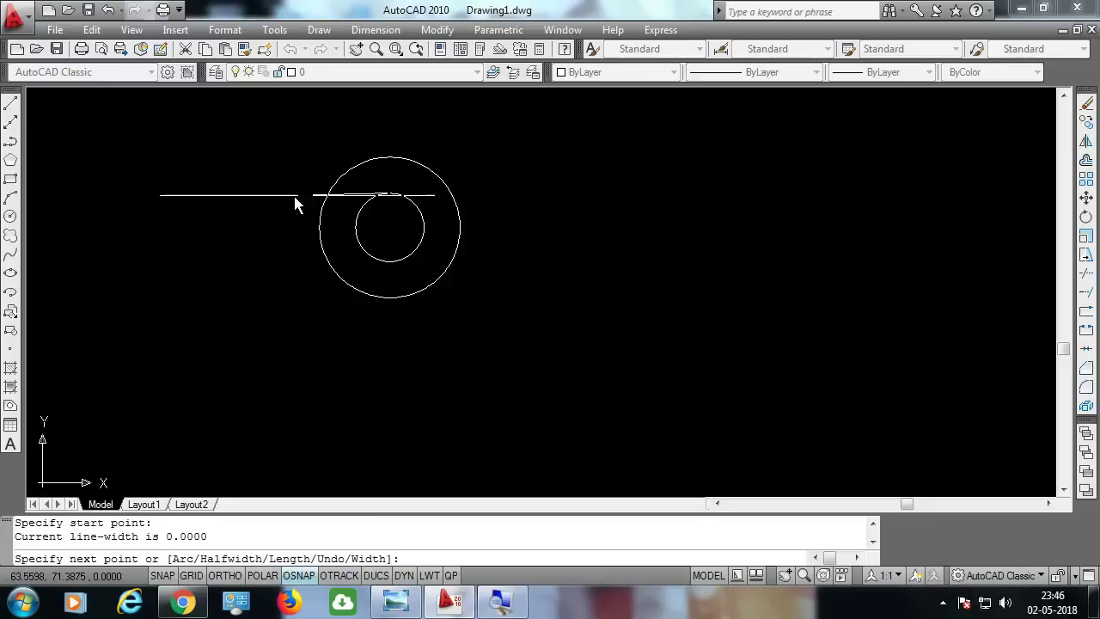
key("F8")
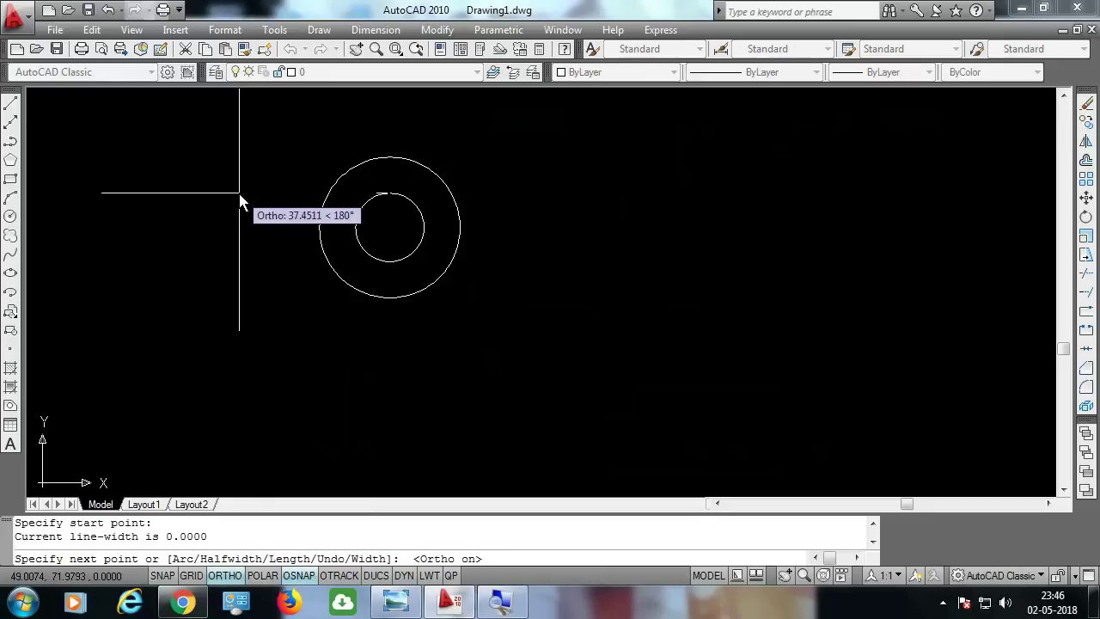
left_click(239, 193)
key("Escape")
key("Return")
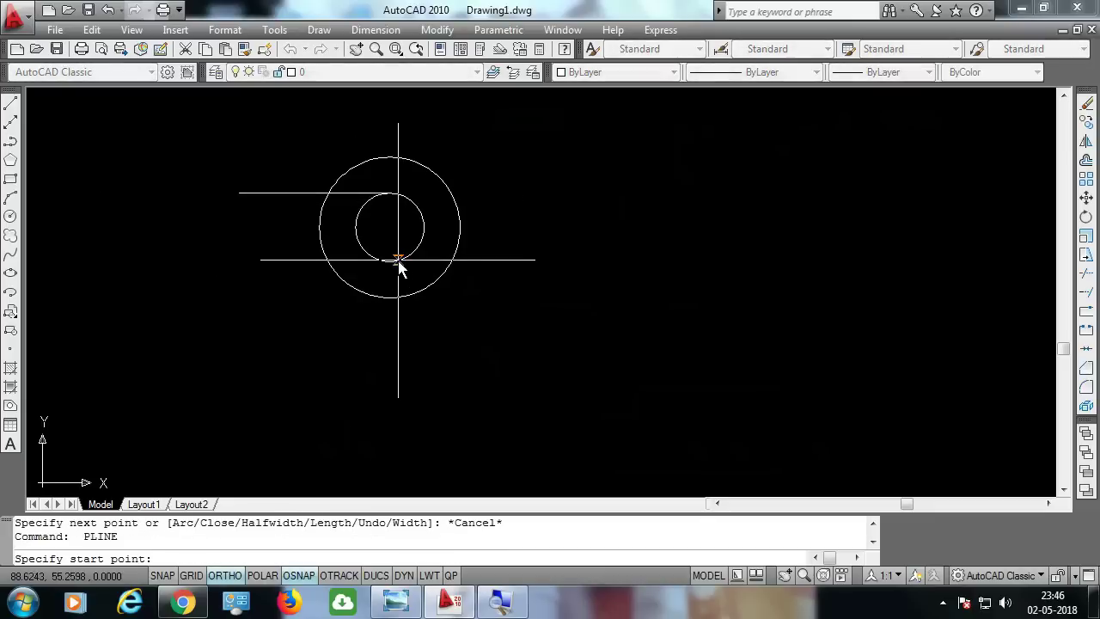
left_click(391, 261)
left_click(232, 261)
key("Escape")
type("tr")
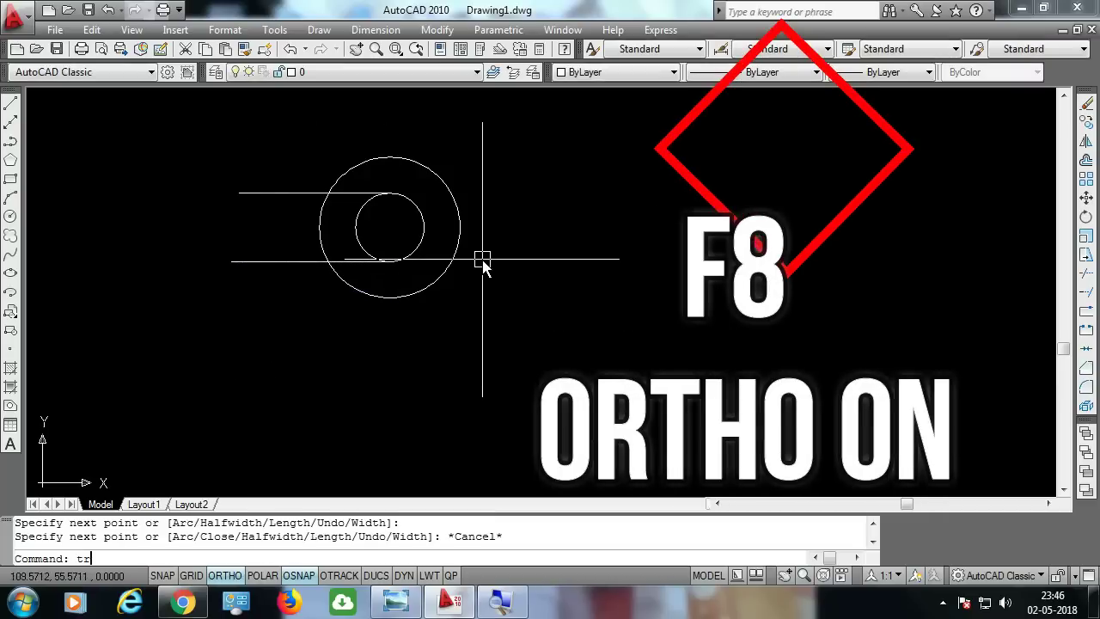
- Trim the left arcs of both circles and the excess slot line ends
key("Return")
key("Return")
left_click(320, 230)
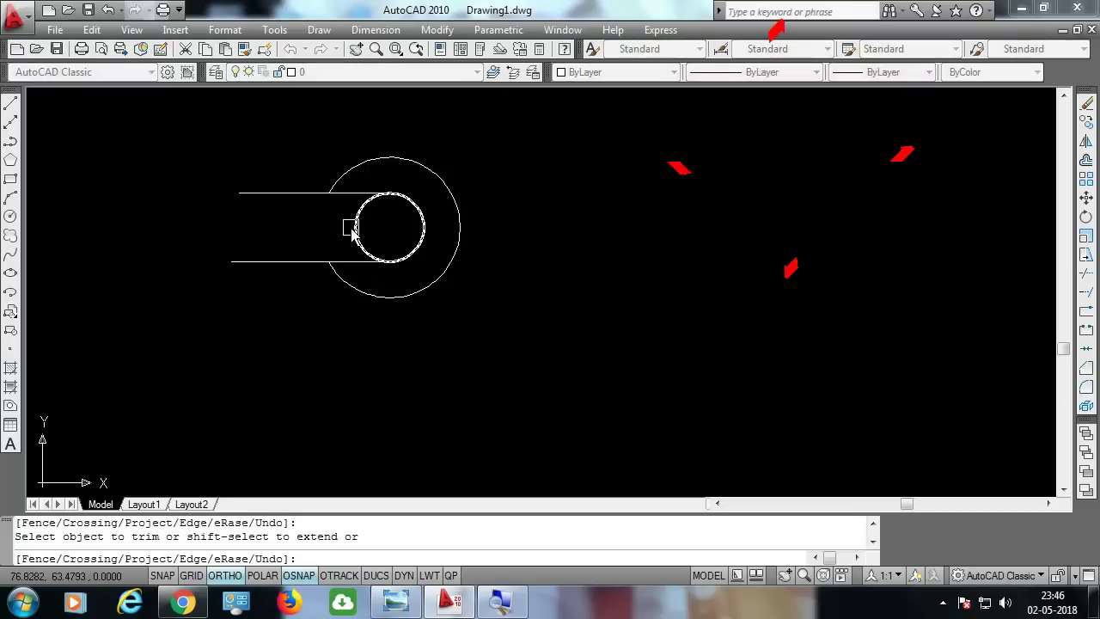
left_click(354, 229)
left_click(285, 192)
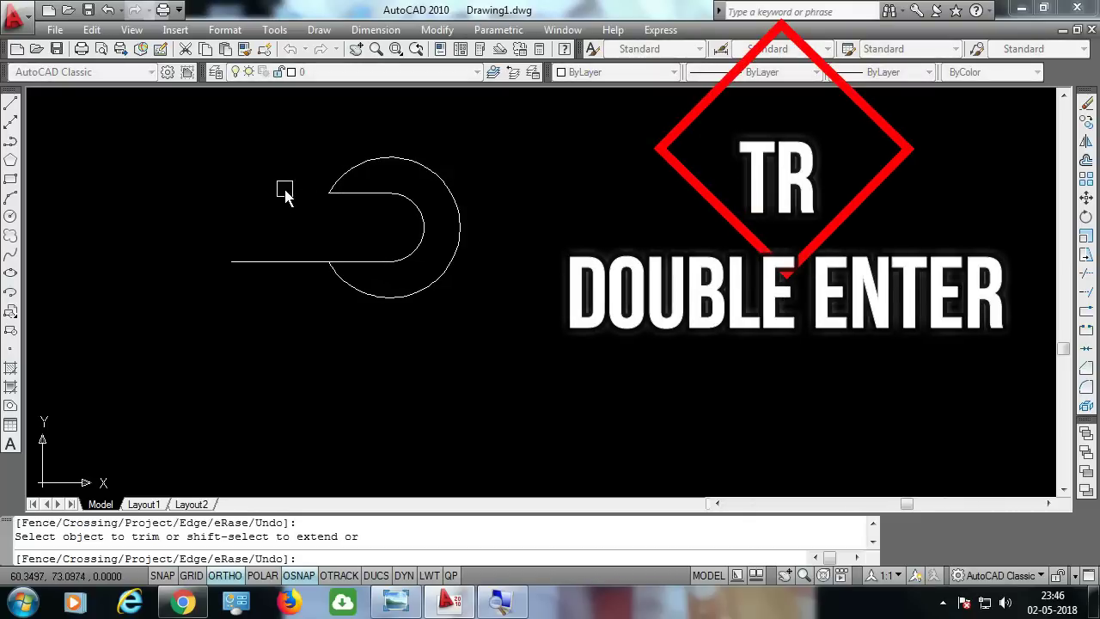
left_click(286, 261)
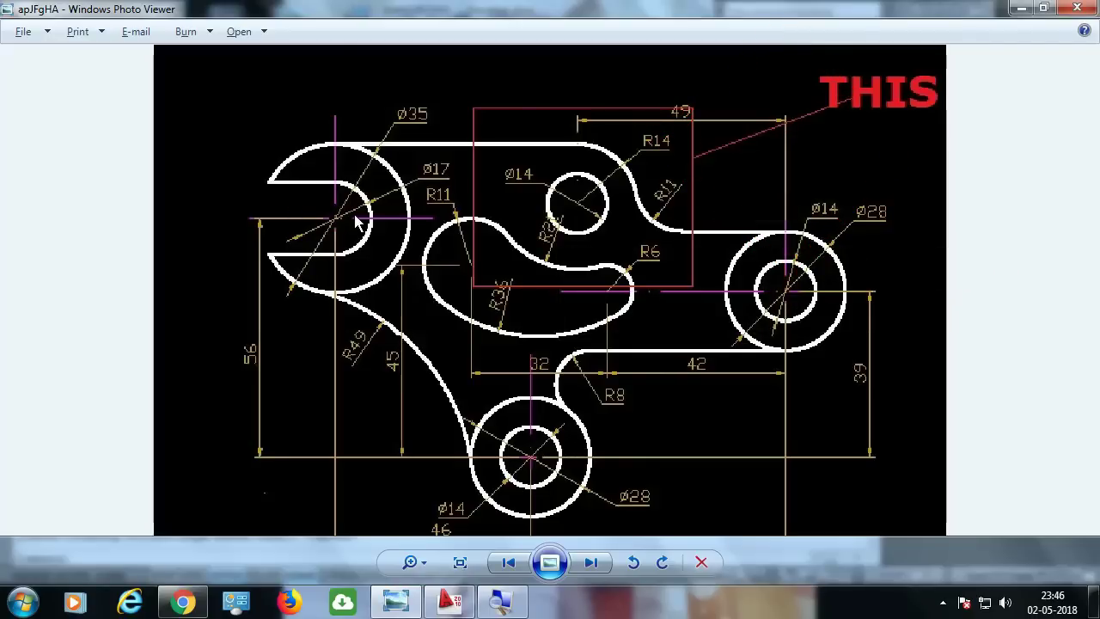
- Zoom the reference image in and out to read the bracket's dimensions
scroll(358, 221, "down", 1)
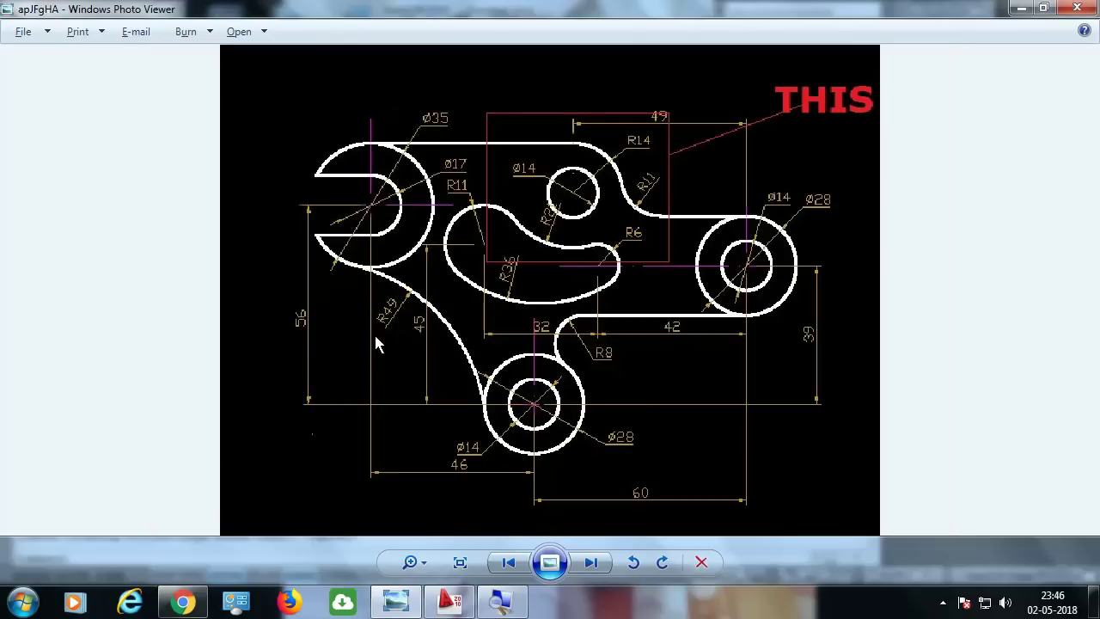
scroll(537, 464, "up", 1)
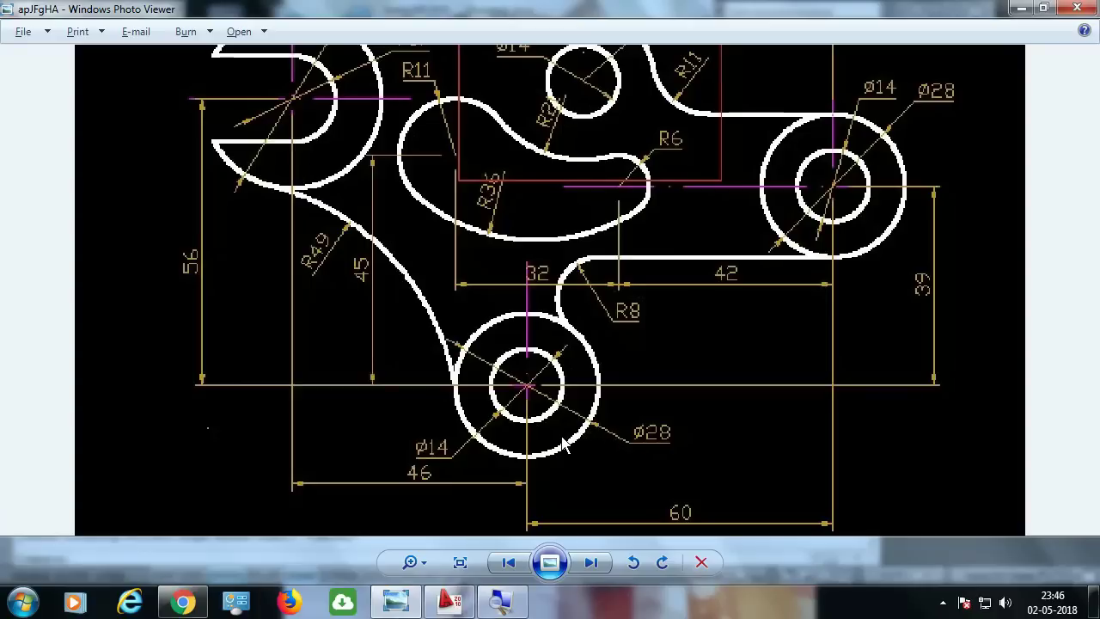
scroll(563, 442, "down", 1)
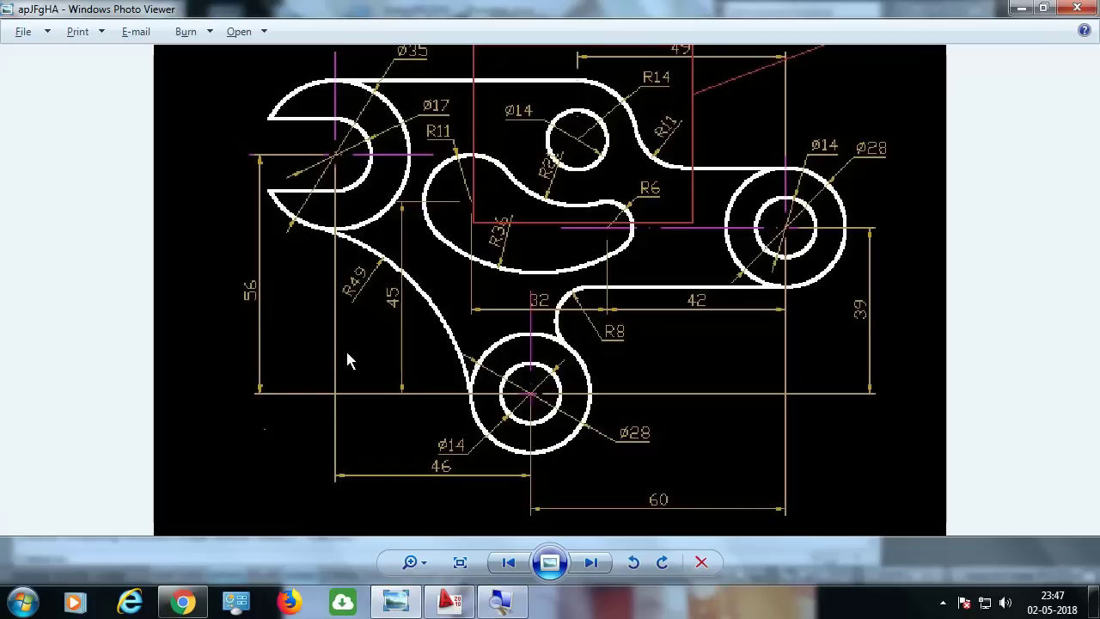
- Draw a construction polyline from the slot arc's centre, 56 down then 46 right
key("alt+Tab")
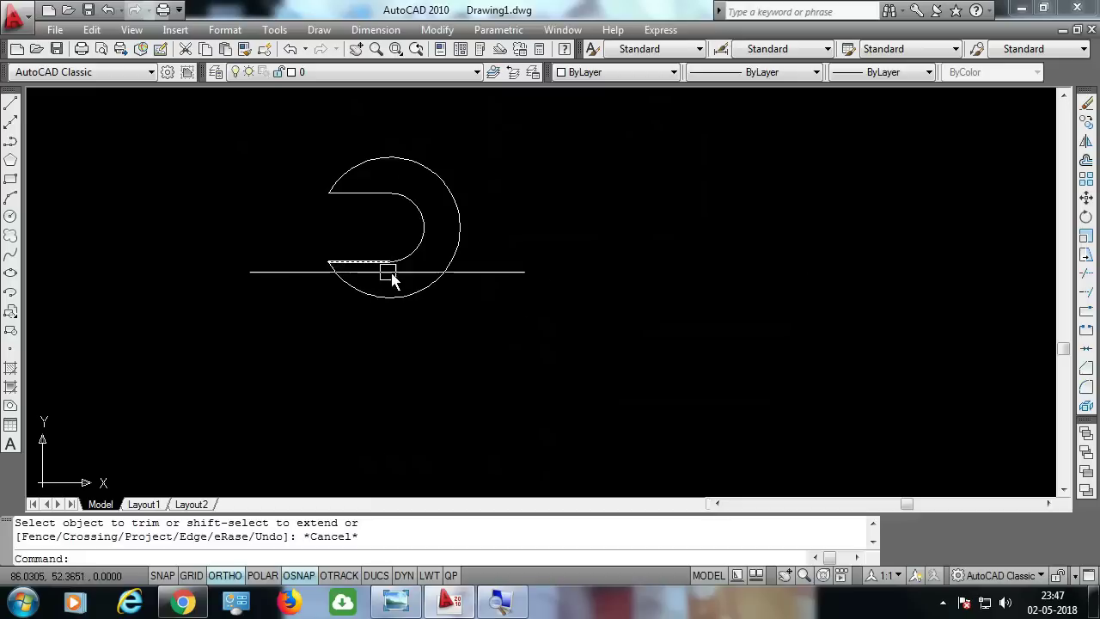
type("pl")
key("Return")
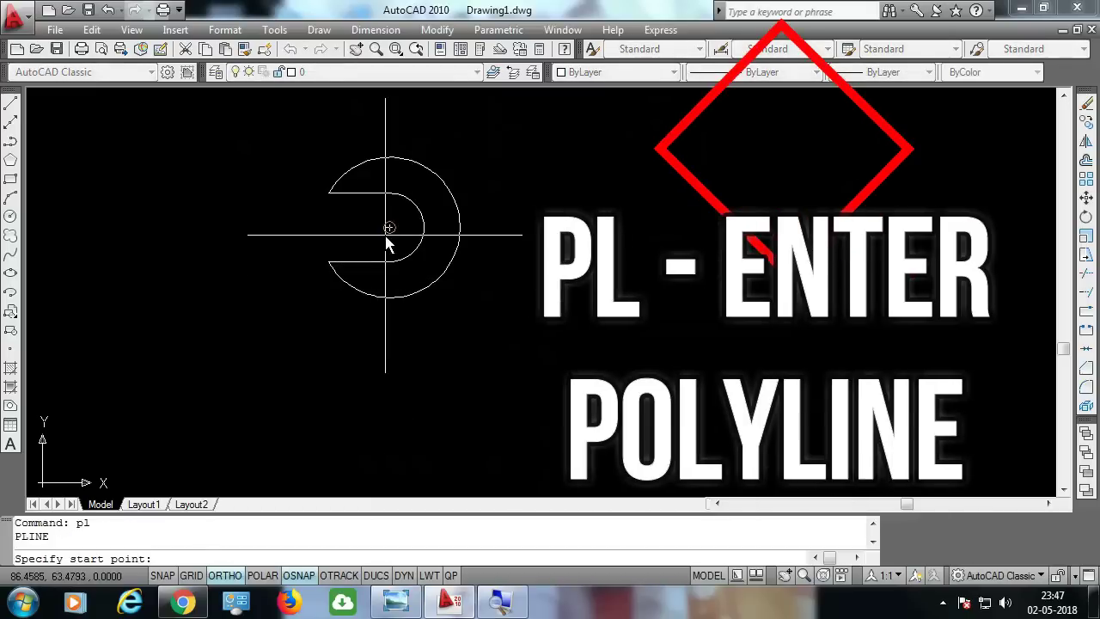
left_click(389, 228)
type("56")
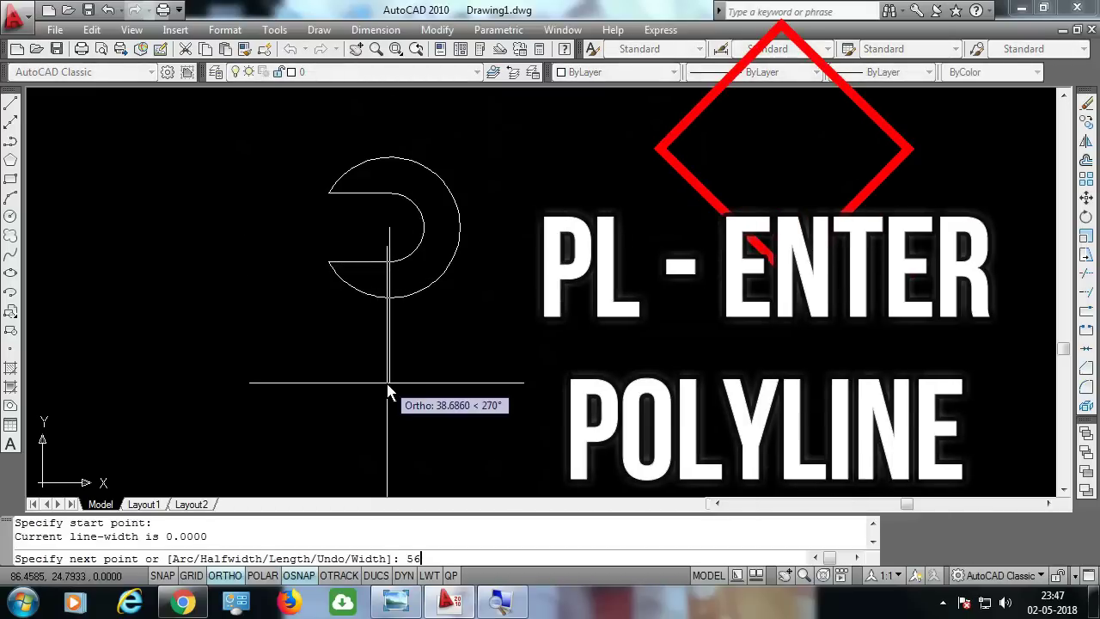
key("Return")
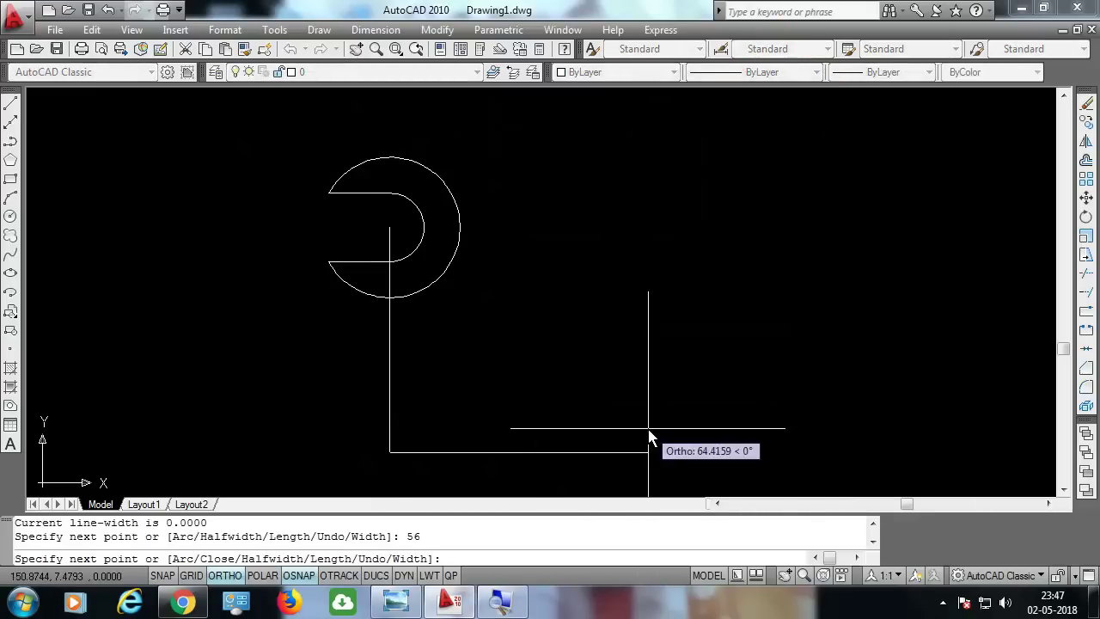
type("46")
key("Return")
key("Return")
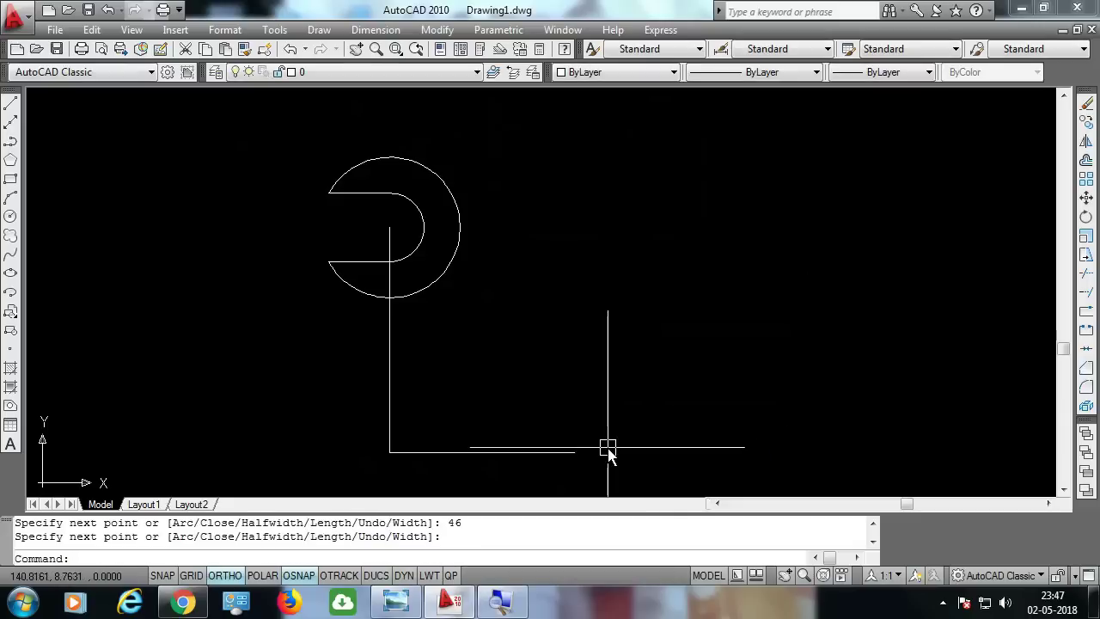
middle_click_drag(594, 467, 598, 376)
- Draw a diameter 14 hole circle at the construction polyline's end
type("c")
key("Return")
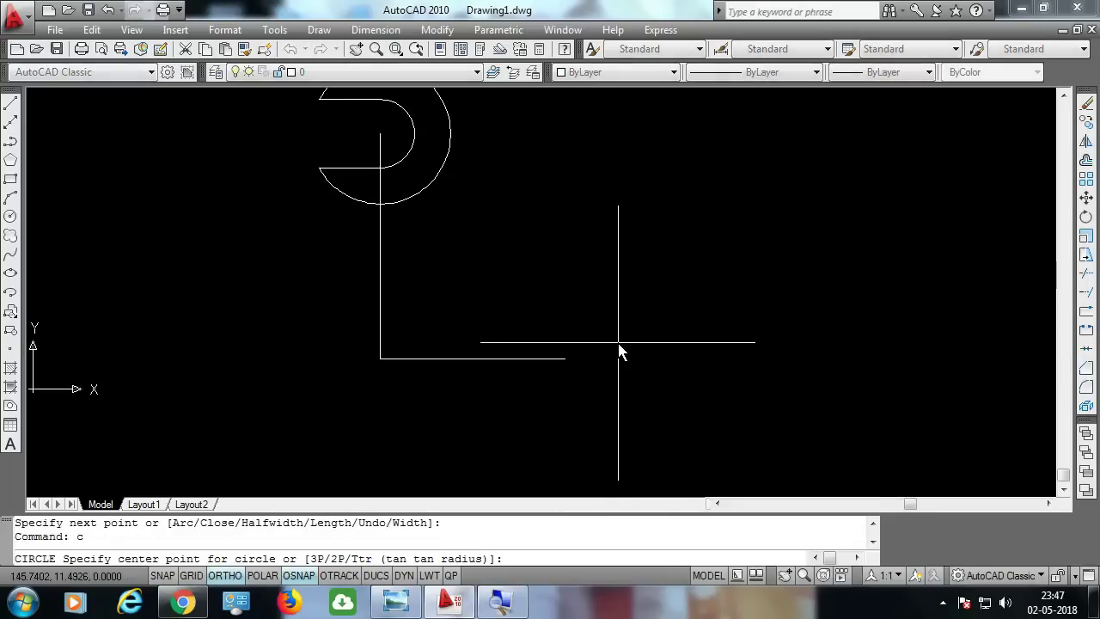
left_click(564, 358)
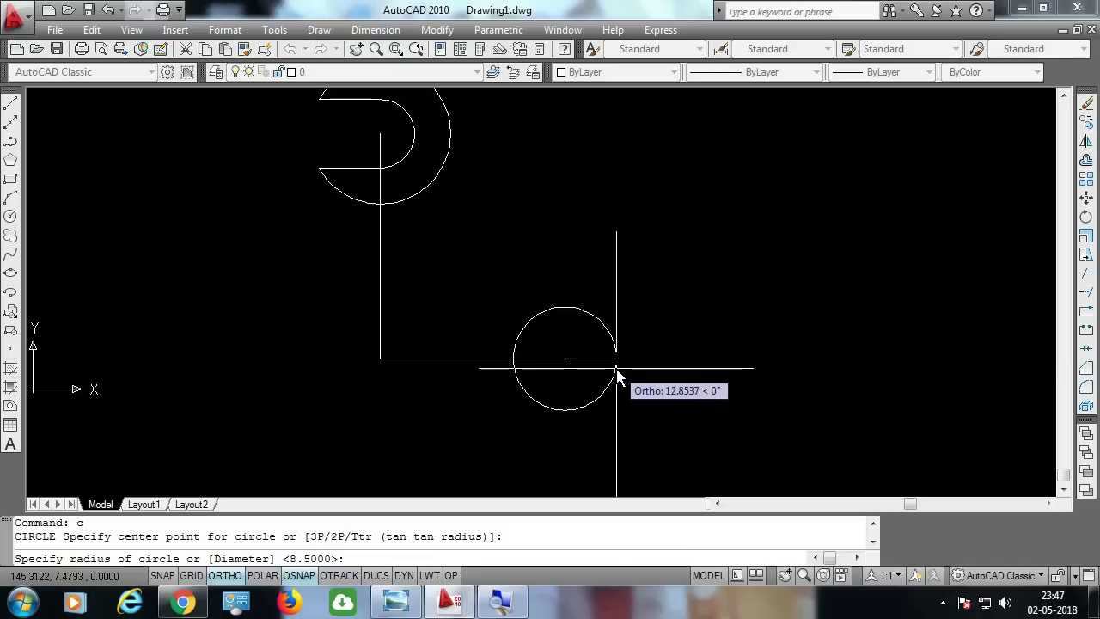
type("d")
key("Return")
type("14")
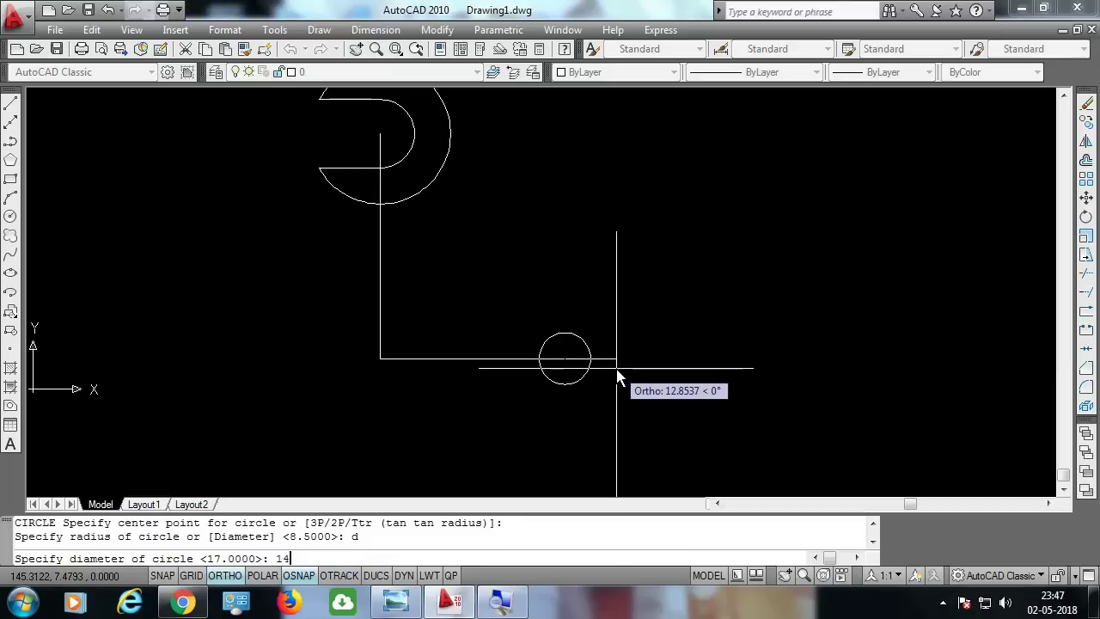
key("Return")
- Add a concentric radius 14 outer circle around the lower hole
type("c")
key("Return")
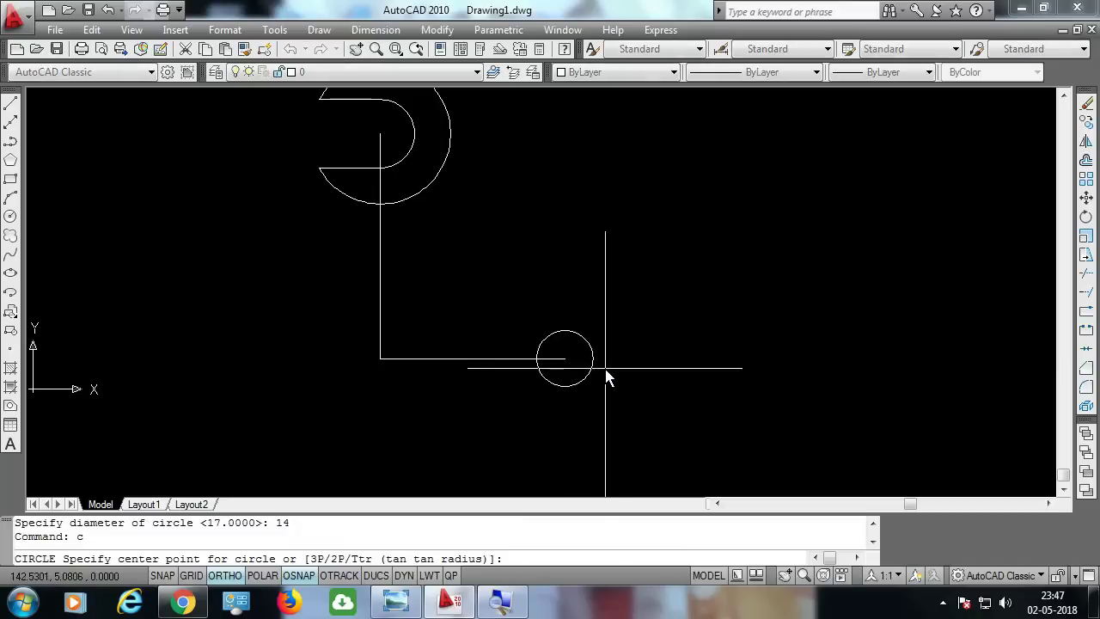
left_click(564, 359)
type("14")
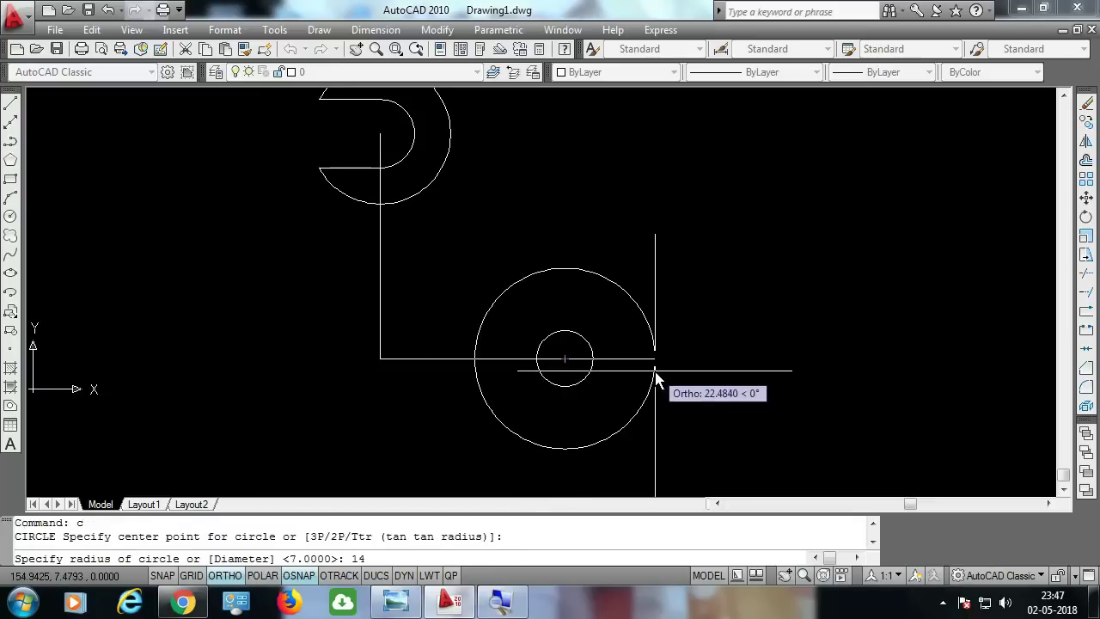
key("Return")
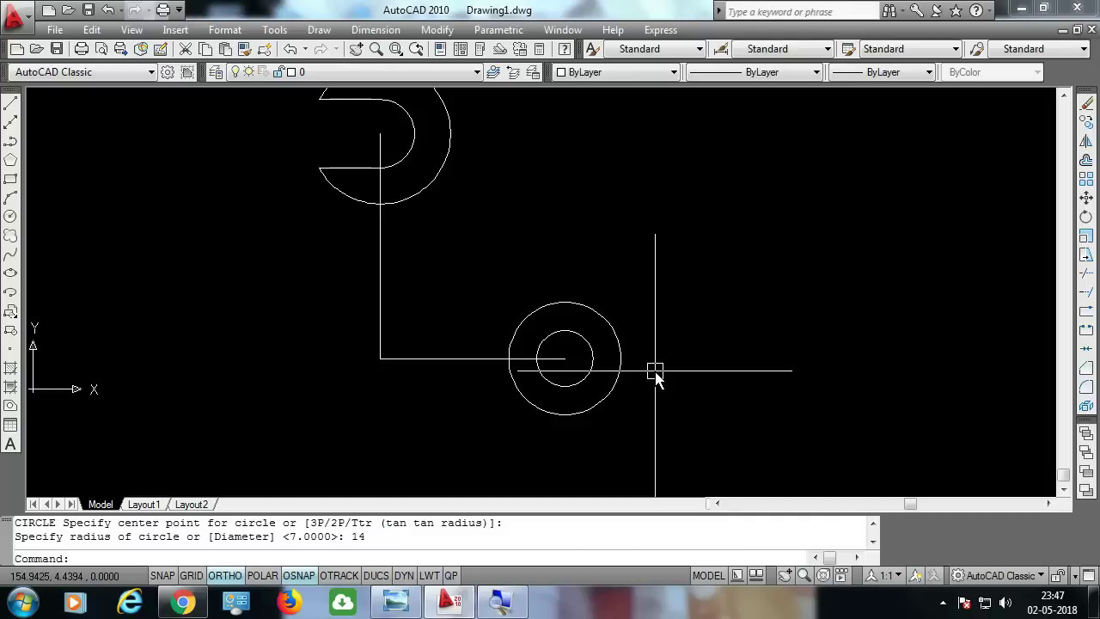
middle_click_drag(680, 297, 659, 322)
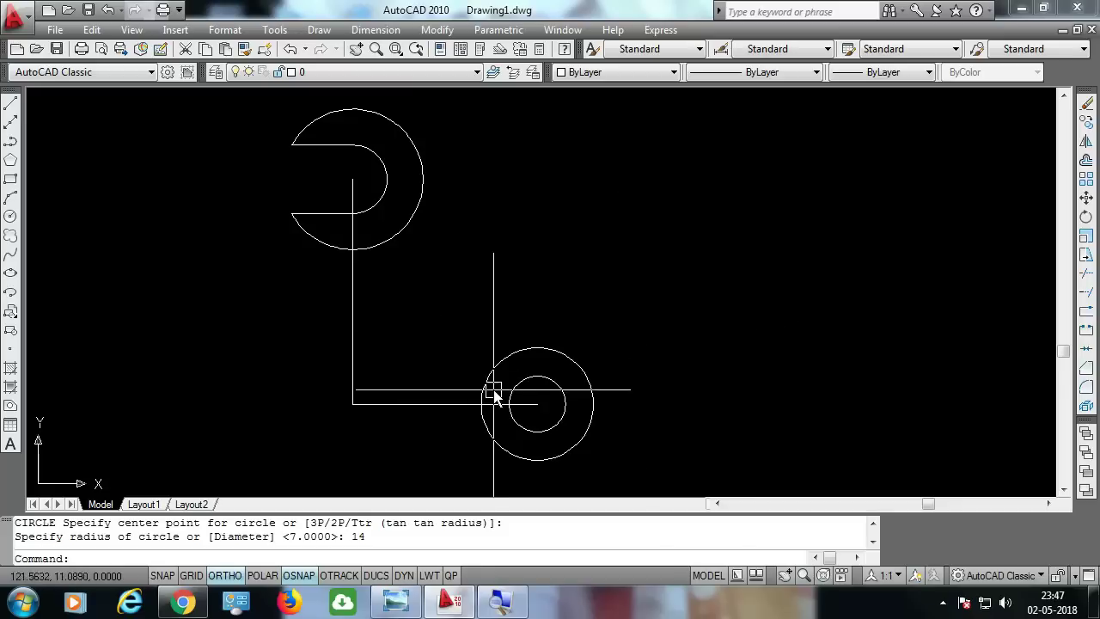
key("alt+Tab")
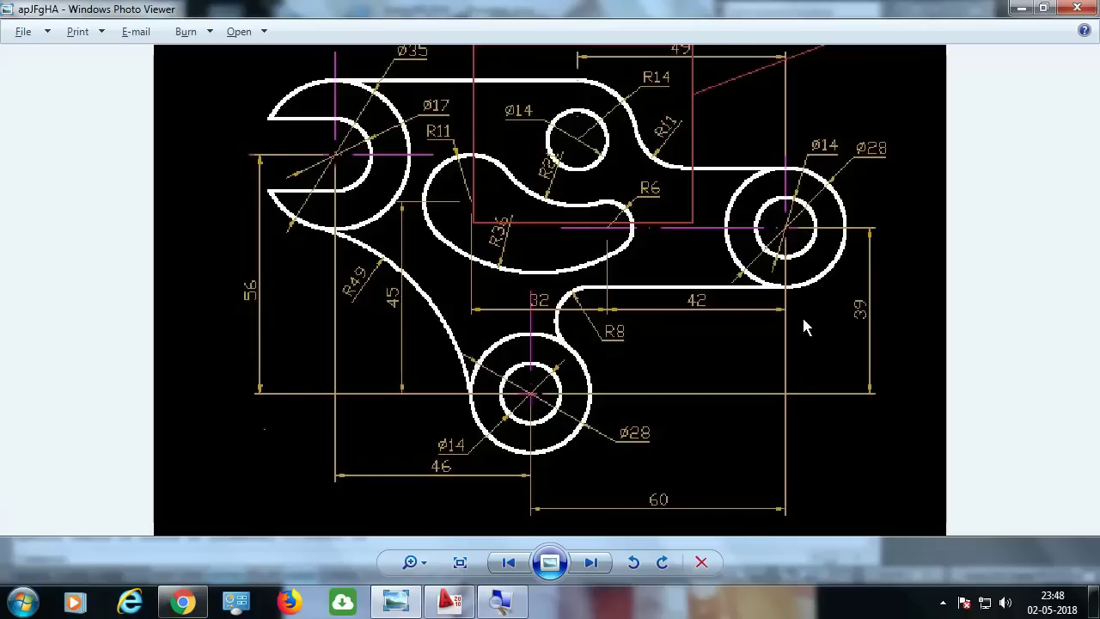
- Draw a construction polyline 60 right and 39 up from the lower hole's centre
key("alt+Tab")
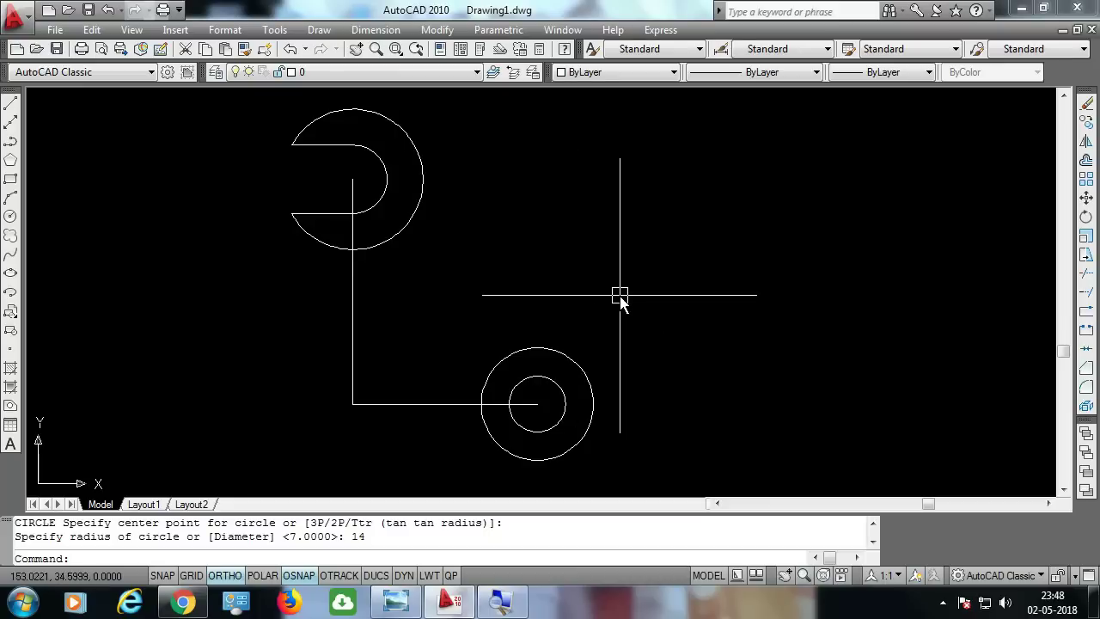
key("Return")
left_click(537, 403)
type("60")
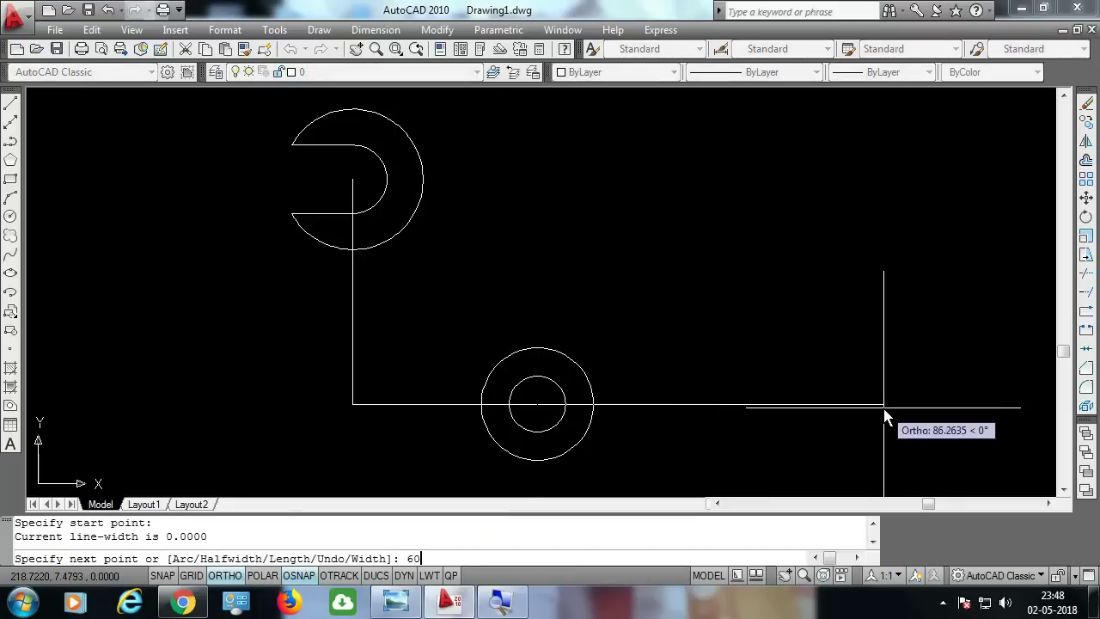
key("Return")
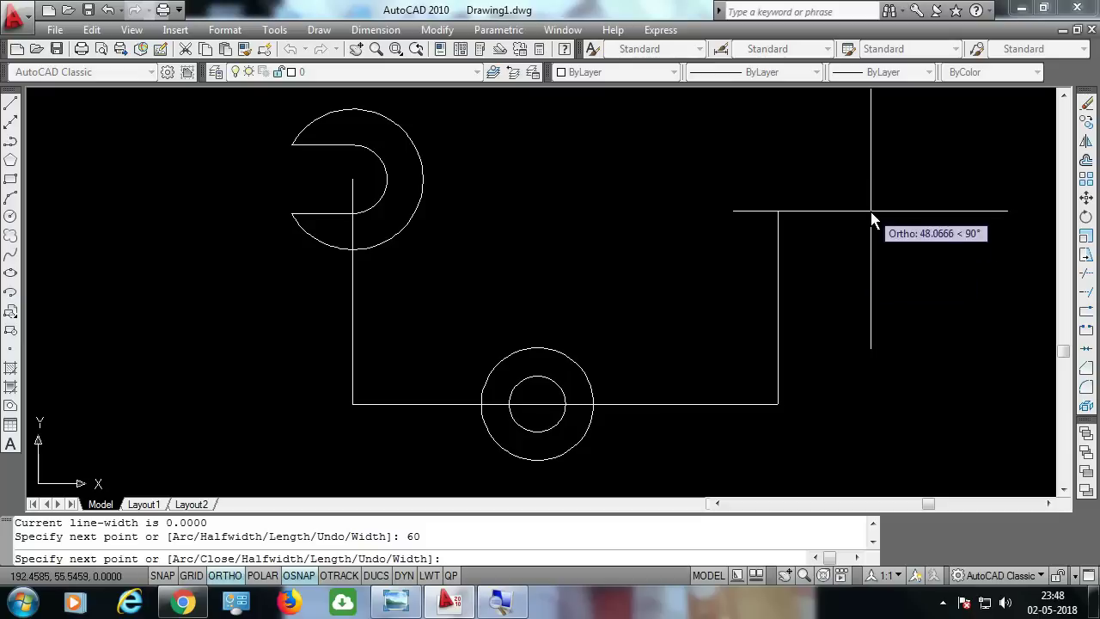
type("39")
key("Return")
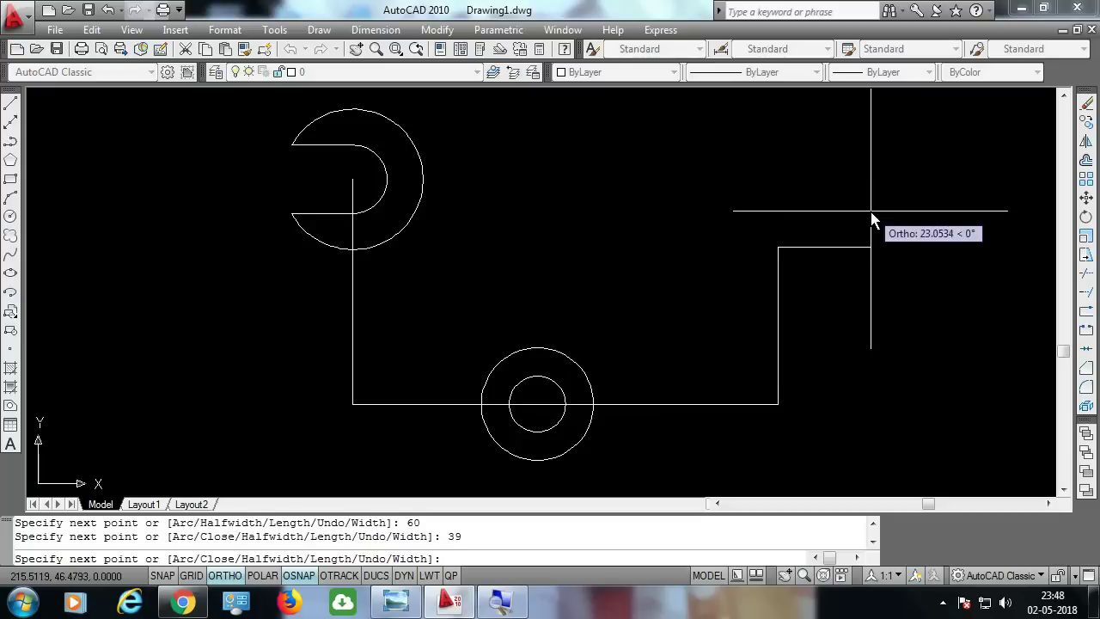
key("Return")
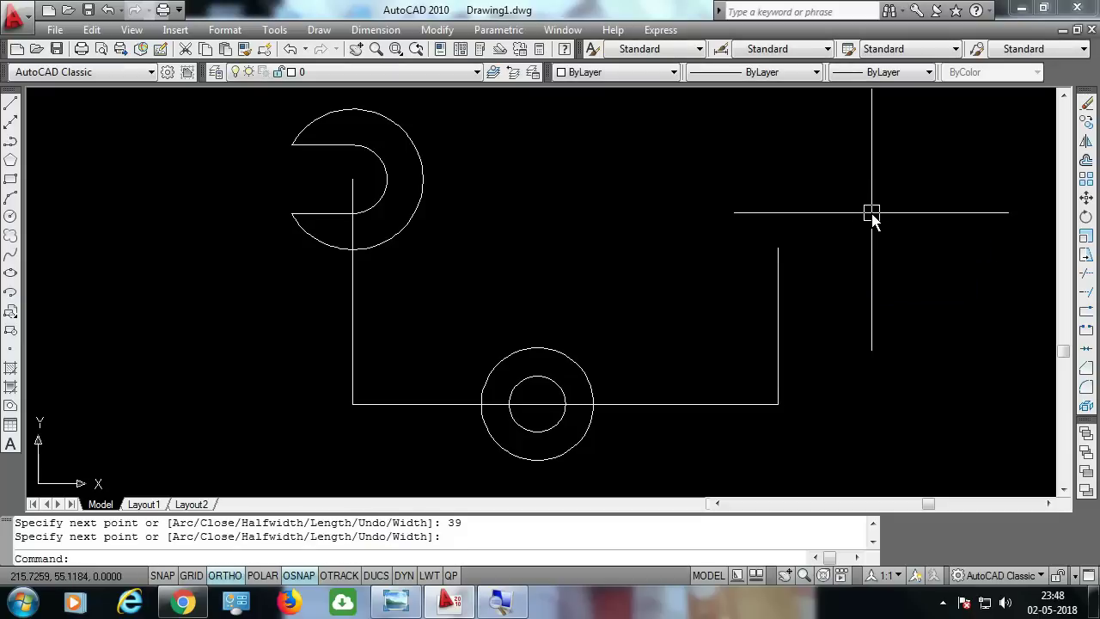
type("co")
key("Return")
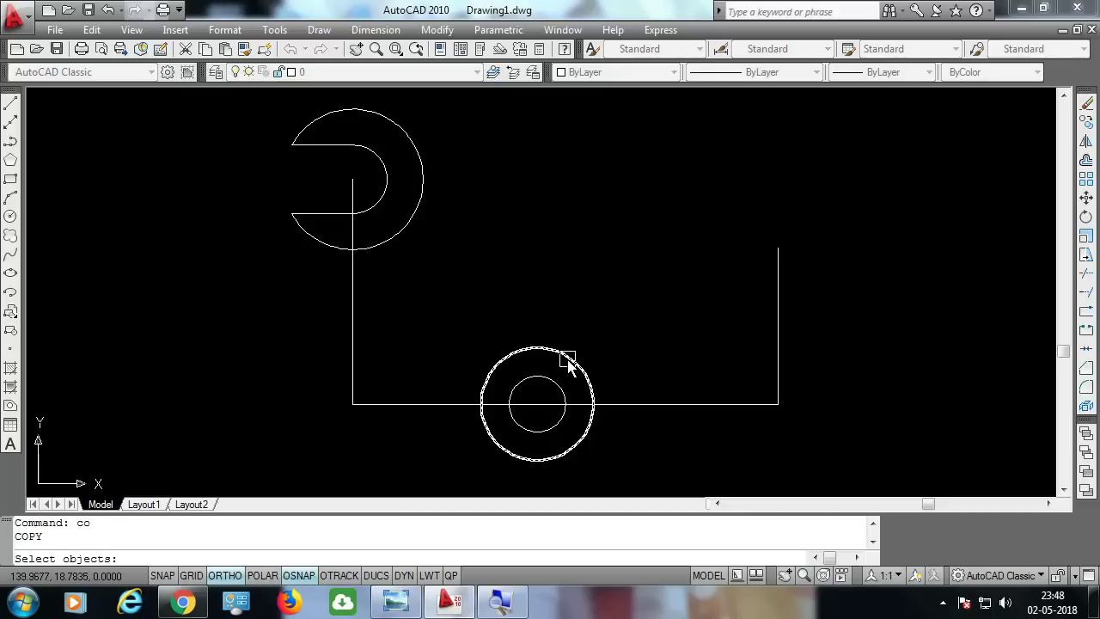
- Copy the lower Ø28/Ø14 circle pair to the top end of the 39-unit line
left_click(569, 364)
left_click(555, 384)
key("Return")
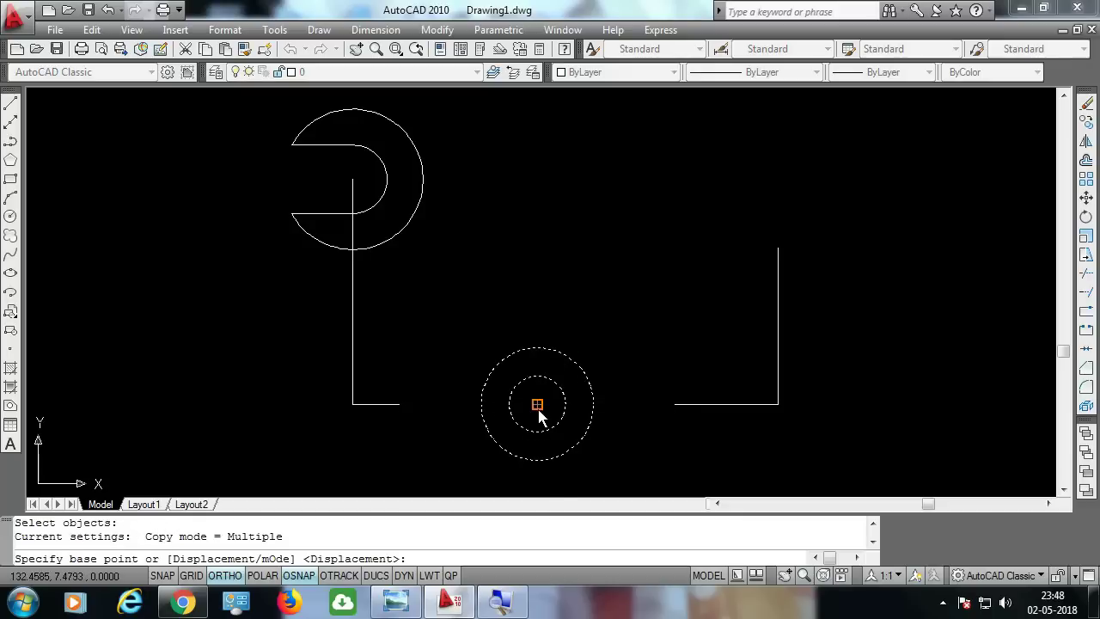
left_click(537, 404)
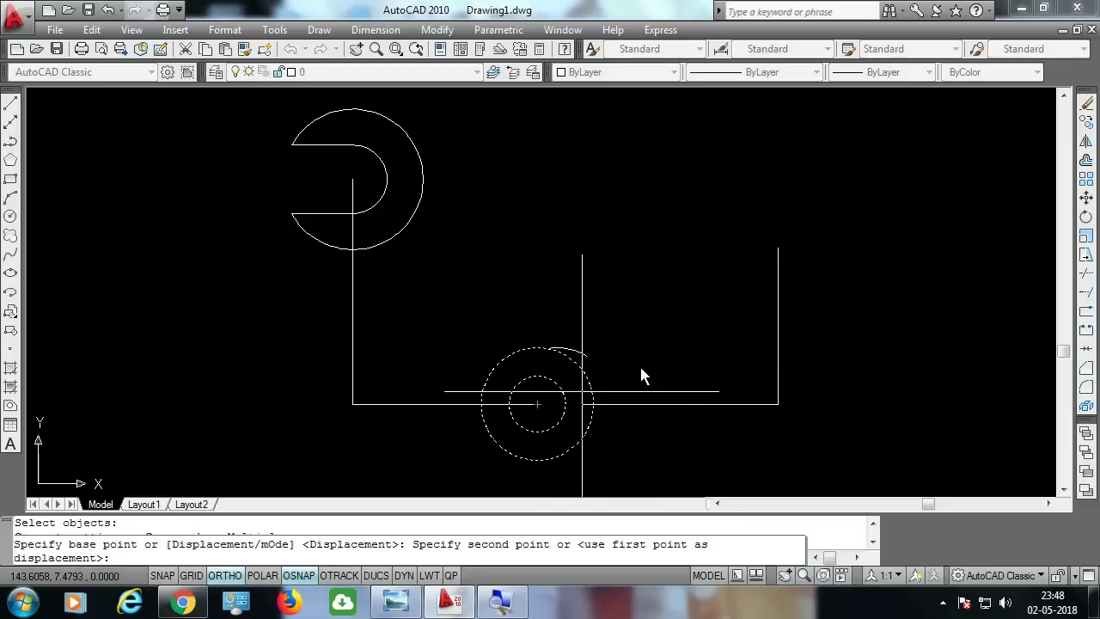
left_click(778, 248)
key("Escape")
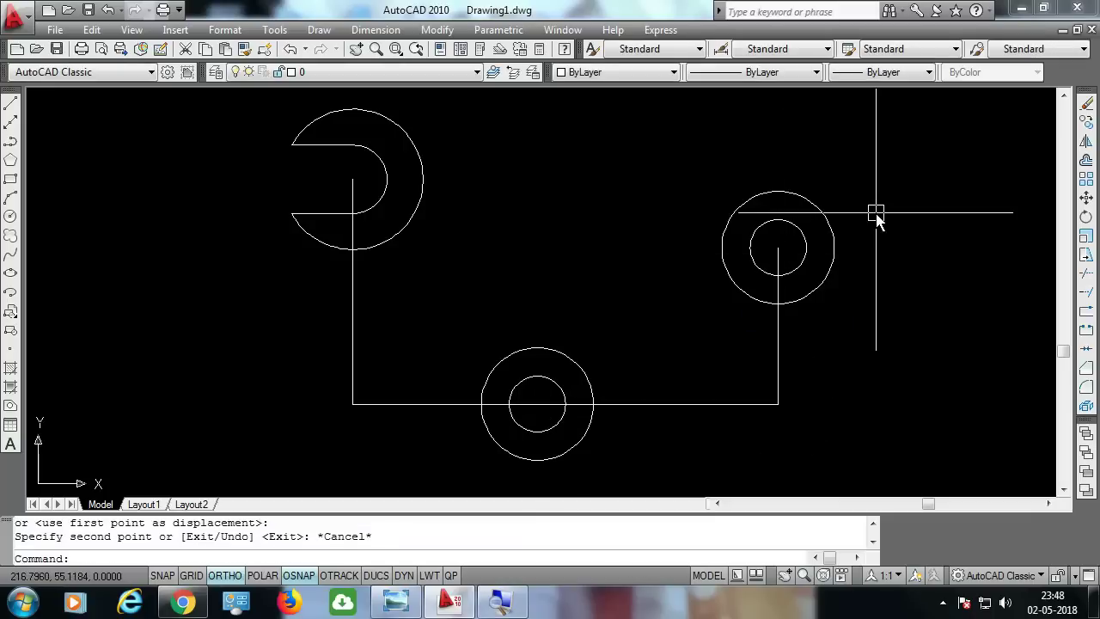
middle_click_drag(894, 200, 891, 222)
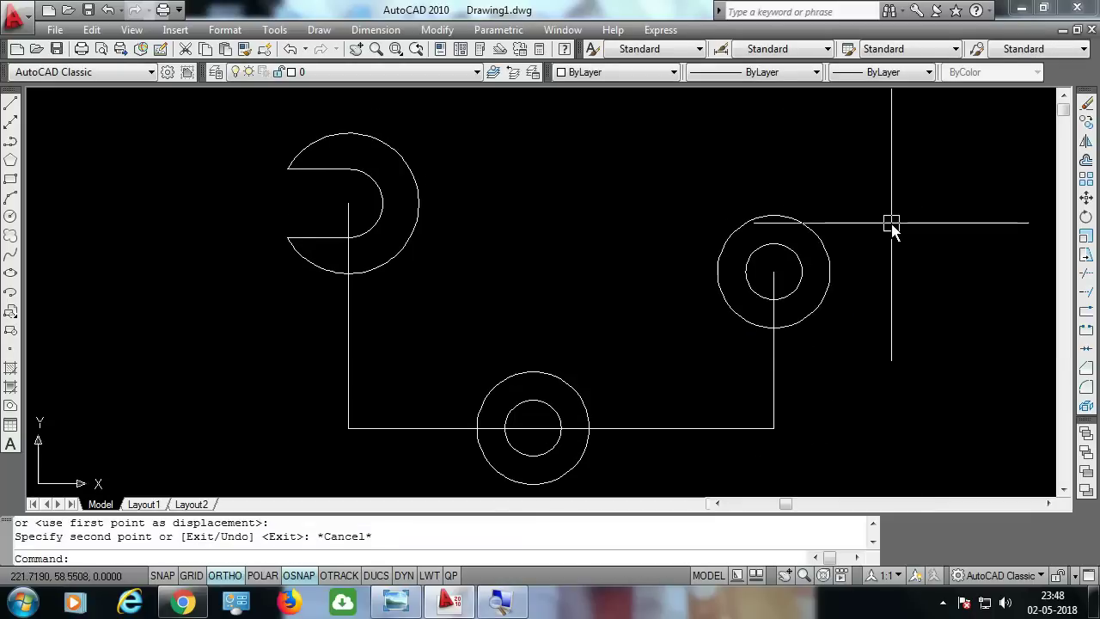
key("alt+Tab")
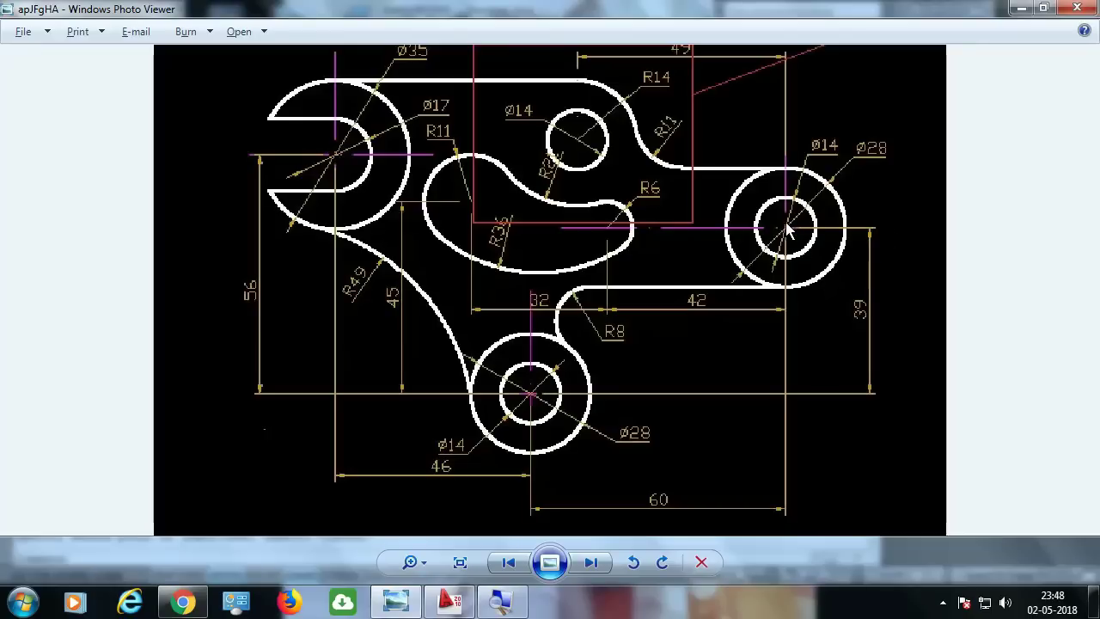
- Draw two horizontal polylines running left from the right boss's bottom and top quadrants
key("alt+Tab")
type("p")
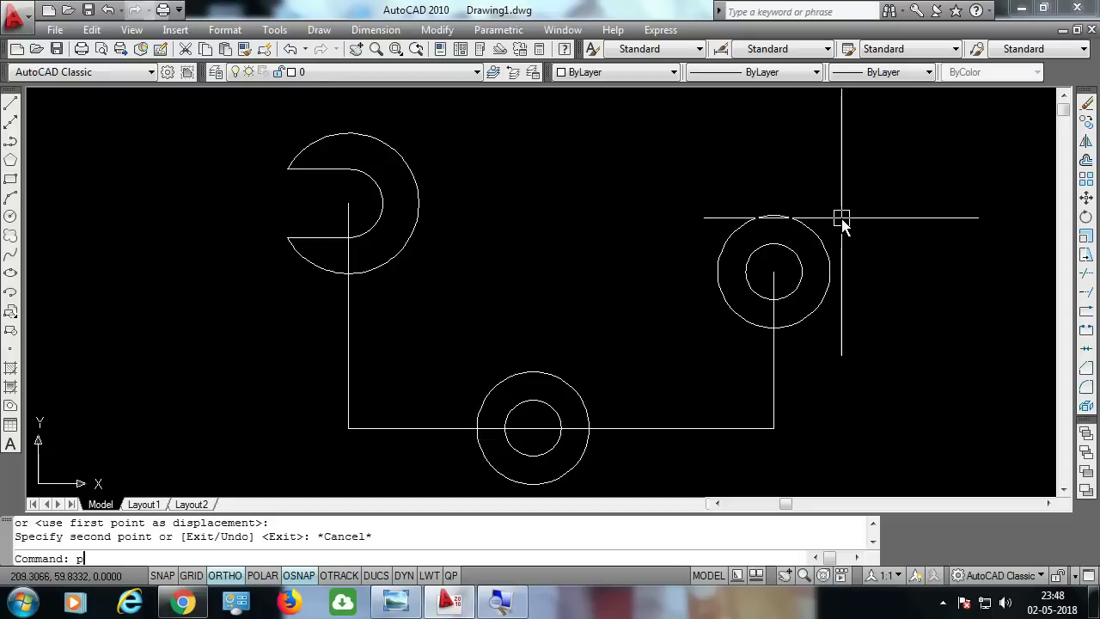
key("Return")
left_click(773, 327)
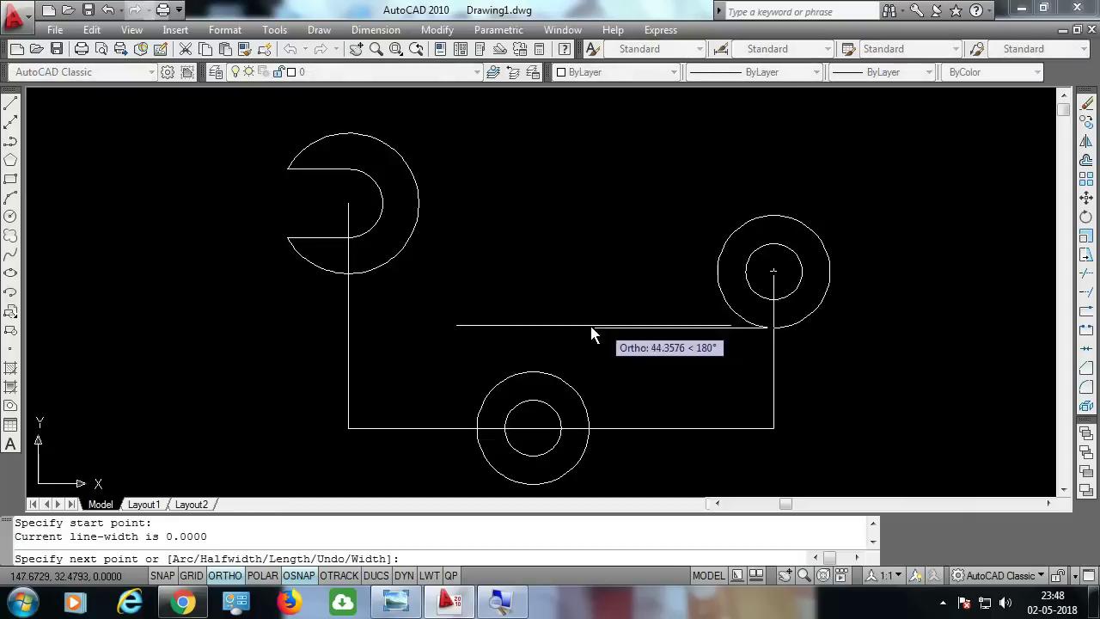
left_click(481, 327)
key("Escape")
key("Return")
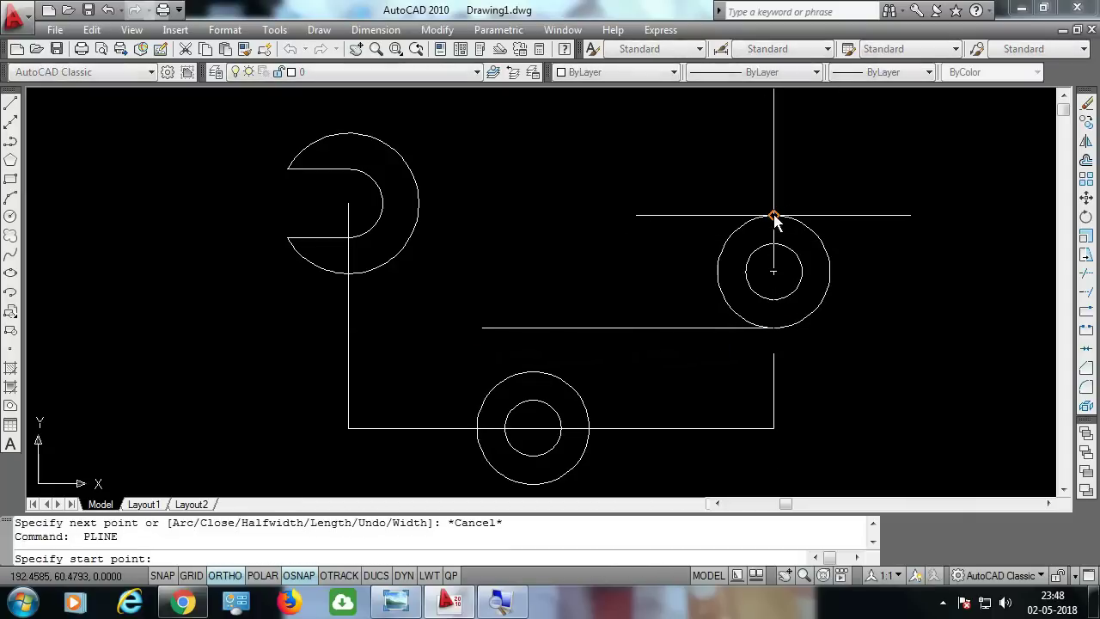
left_click(774, 216)
left_click(582, 216)
key("Escape")
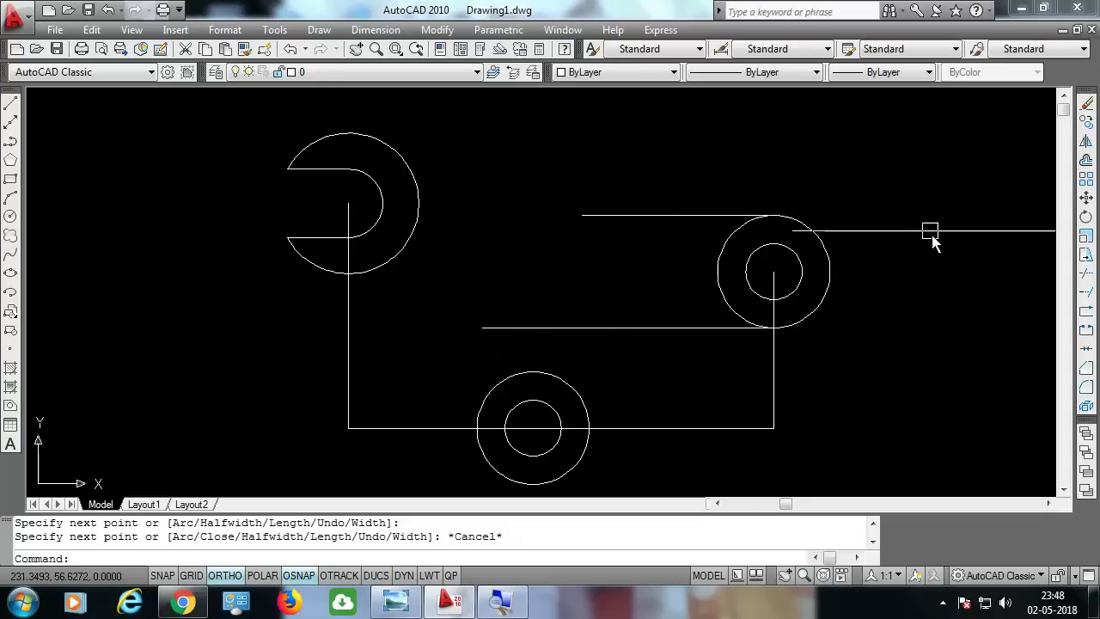
key("alt+Tab")
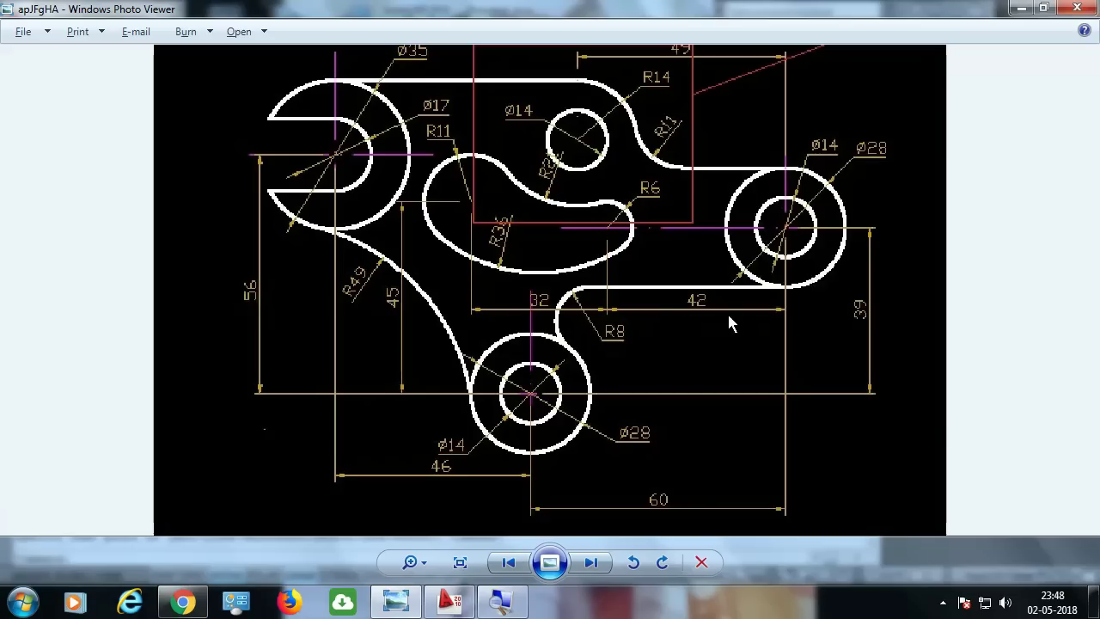
- Zoom into the reference image to read the upper hole's dimensions
scroll(726, 206, "up", 1)
scroll(762, 159, "up", 1)
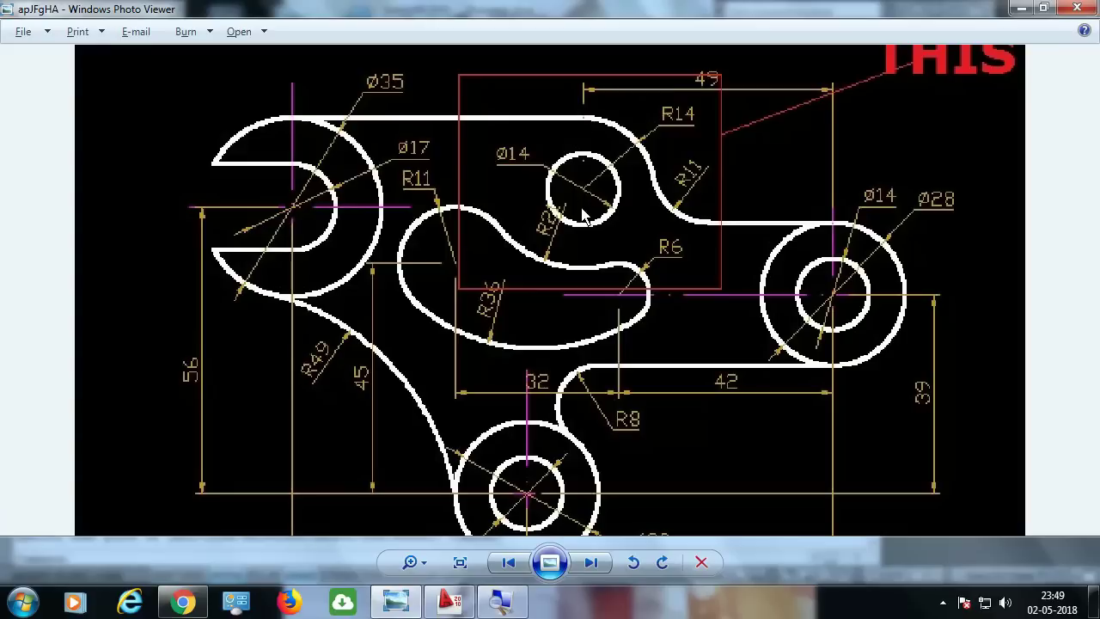
- Draw a top polyline from the left arc to above the right circle
key("alt+Tab")
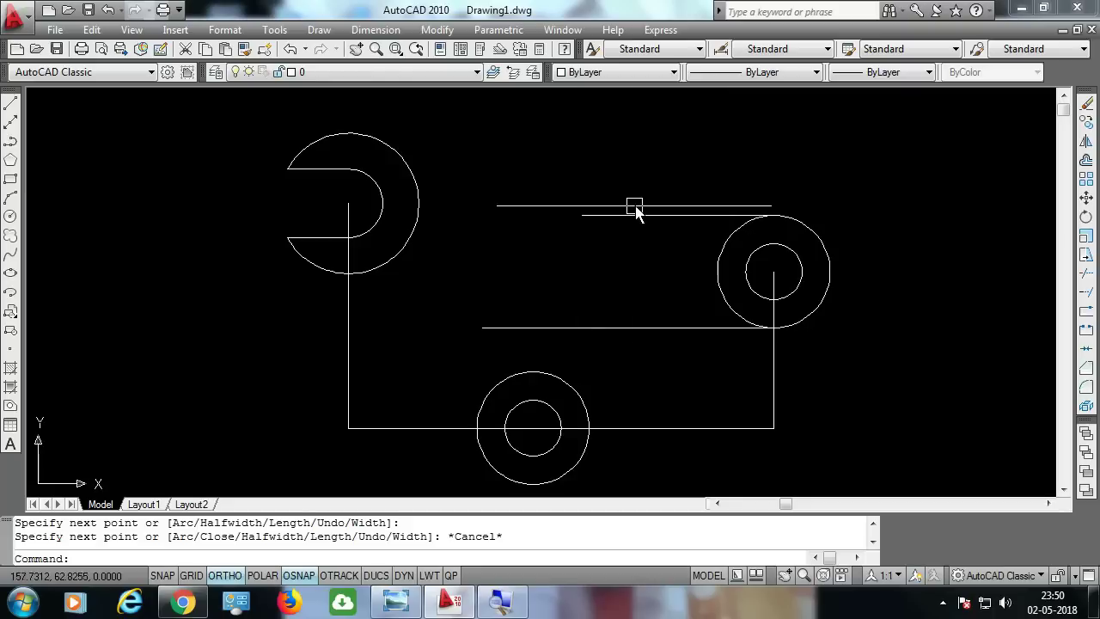
type("pl")
key("Return")
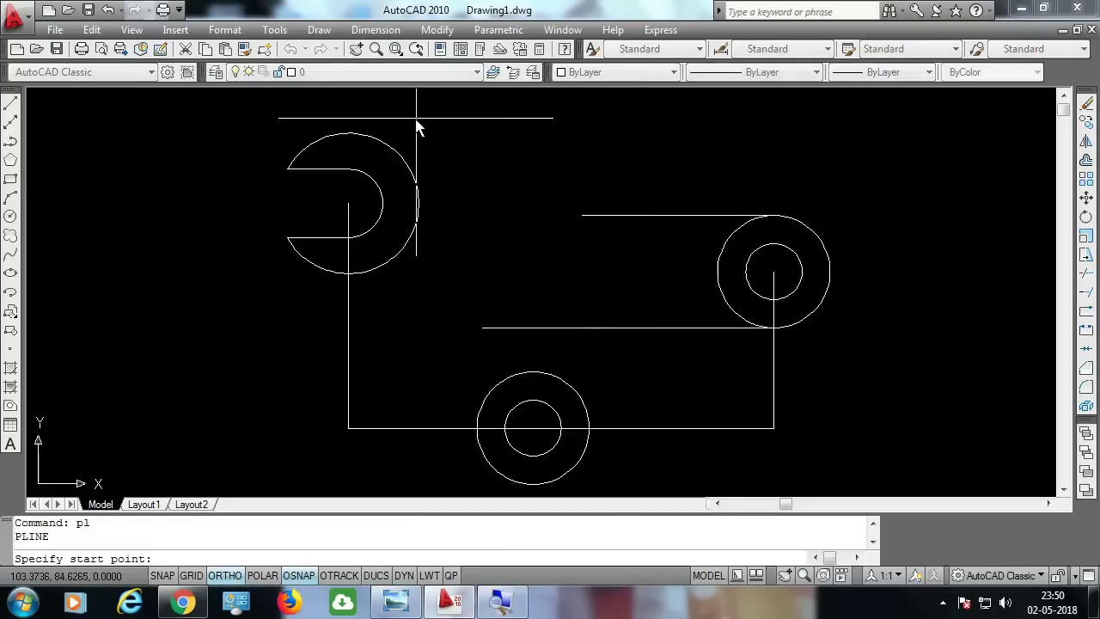
left_click(352, 133)
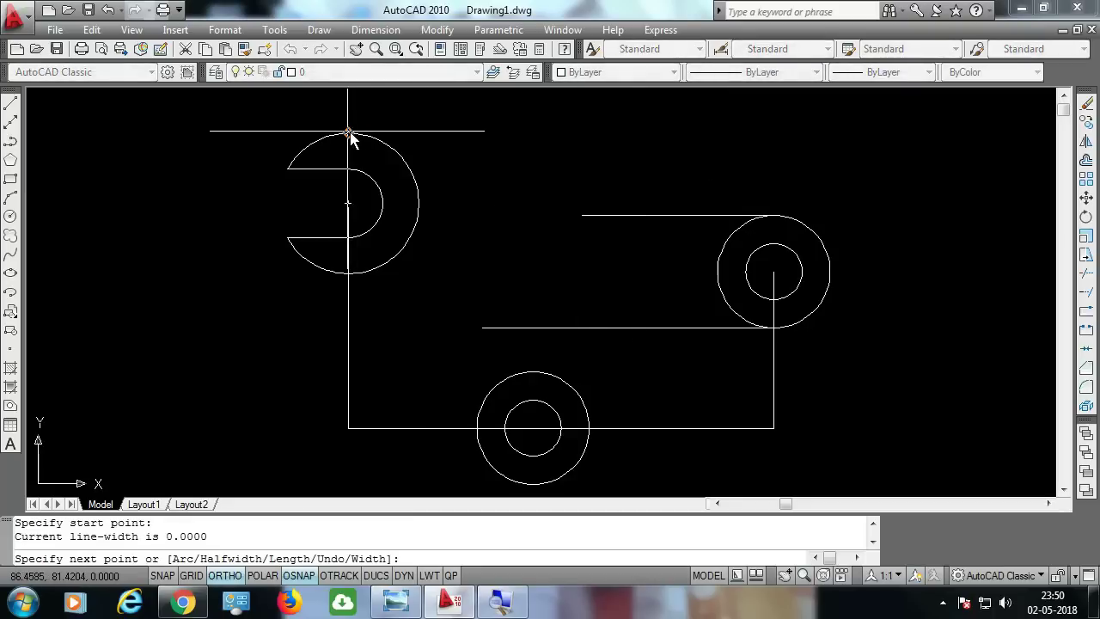
left_click(796, 143)
key("Escape")
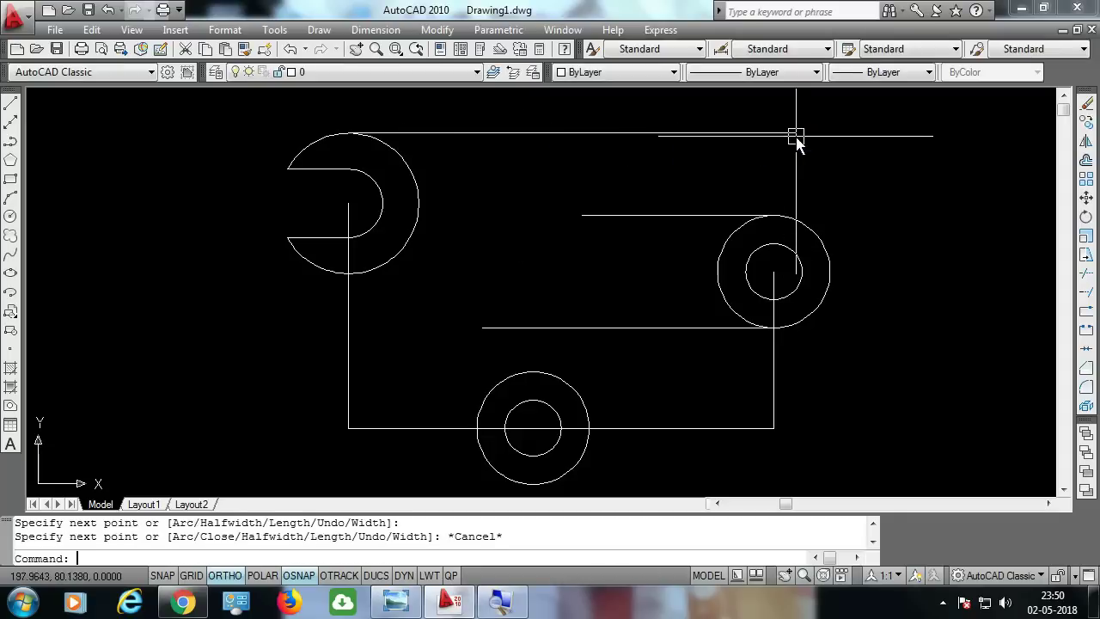
- Draw a construction polyline up from the right boss, 49 left and 14 down, marking the arc centre
key("alt+Tab")
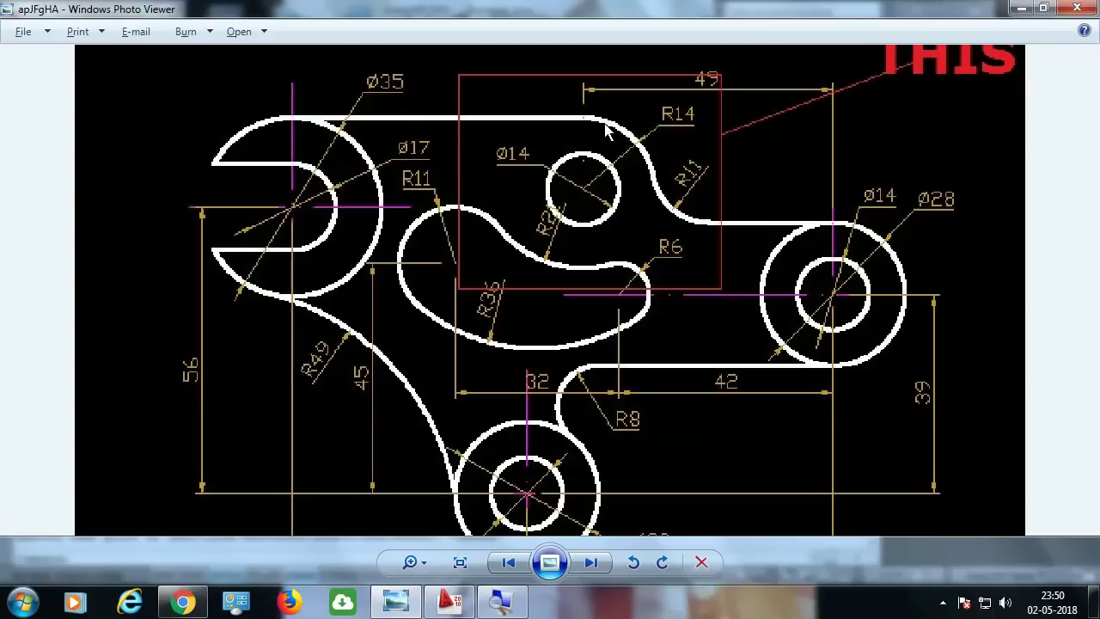
key("alt+Tab")
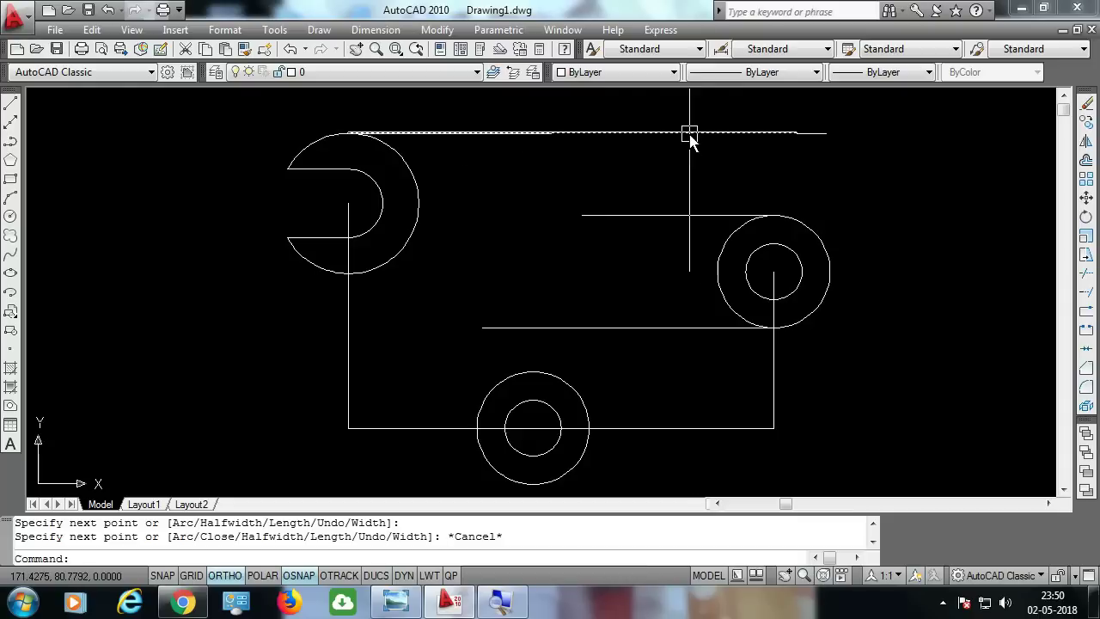
key("alt+Tab")
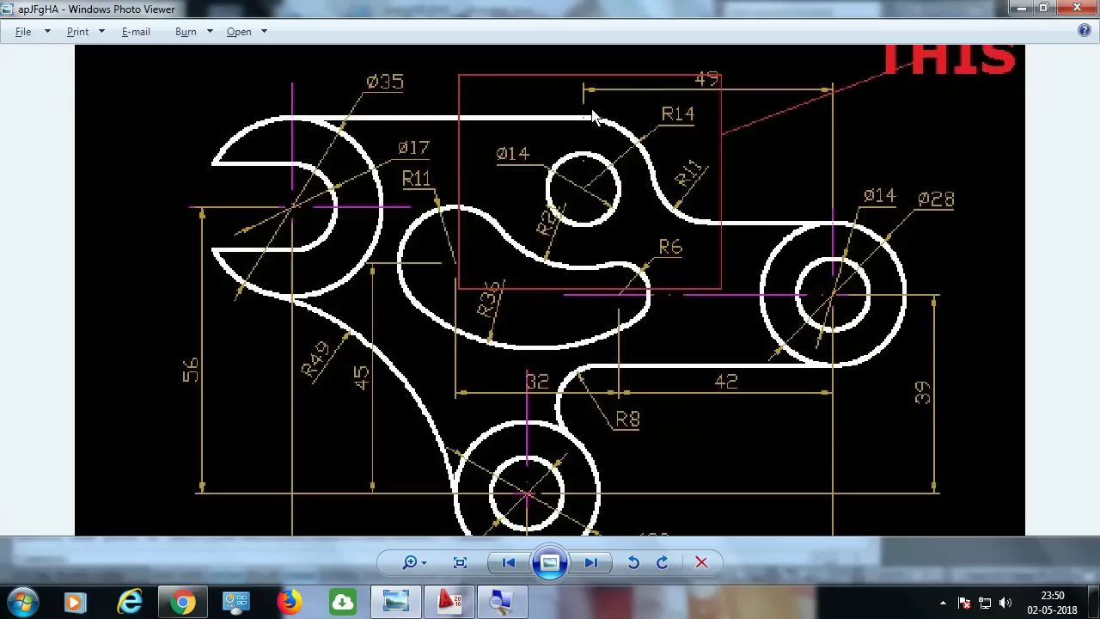
key("alt+Tab")
type("pl")
key("Return")
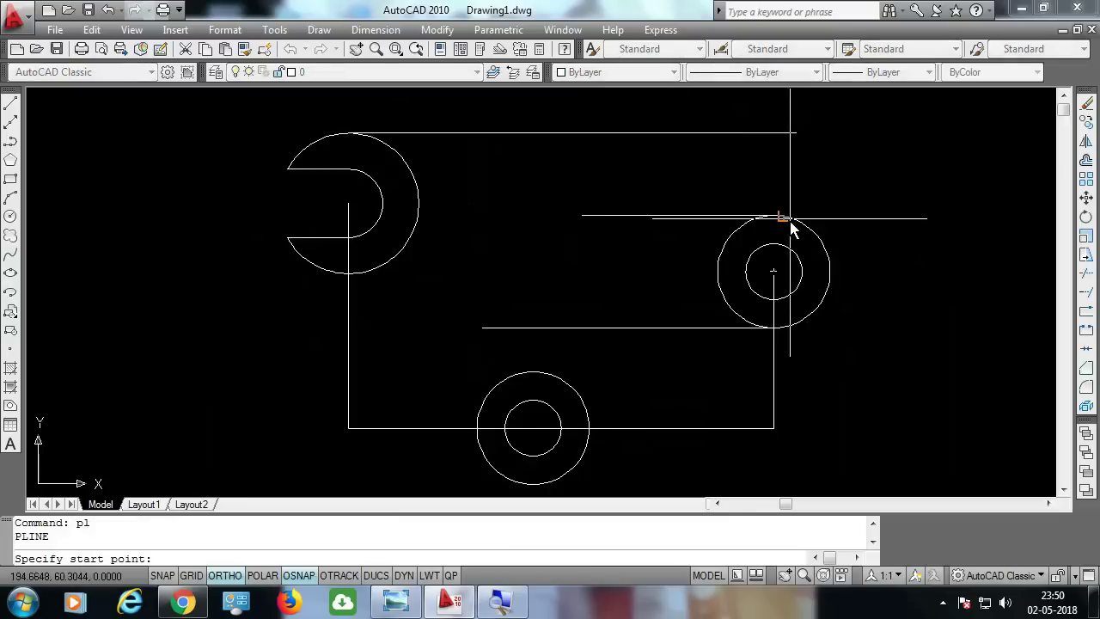
left_click(776, 216)
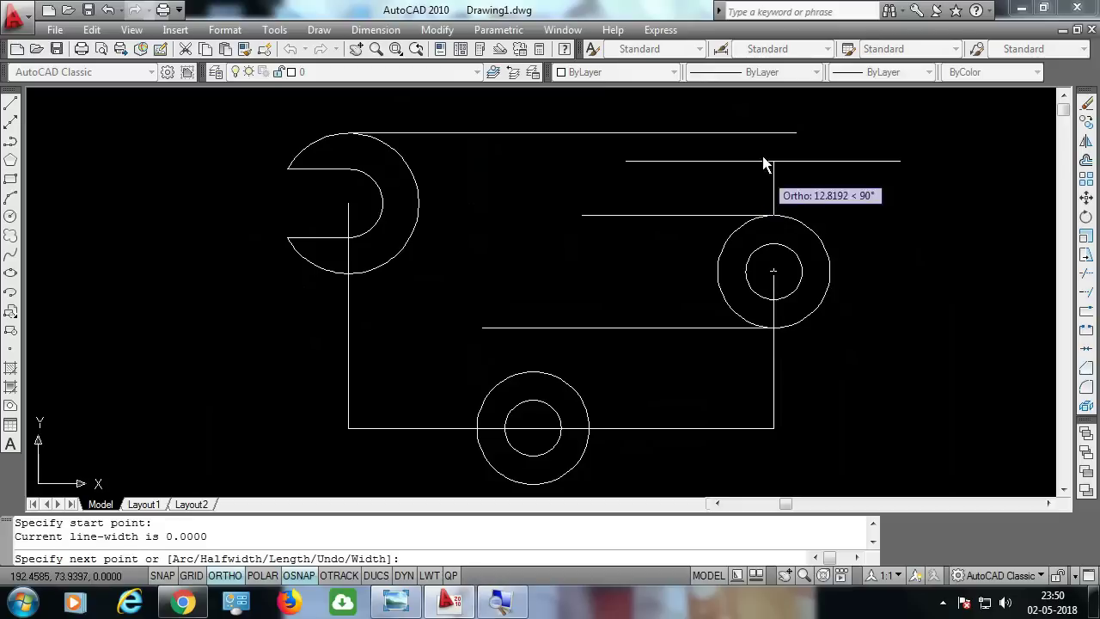
left_click(772, 134)
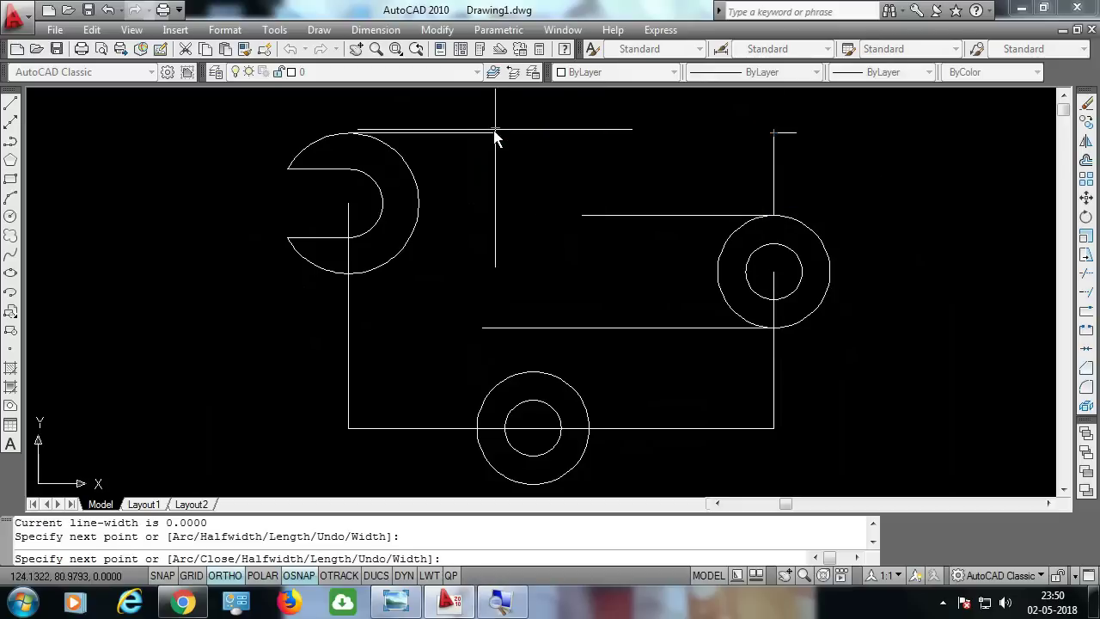
type("49")
key("Return")
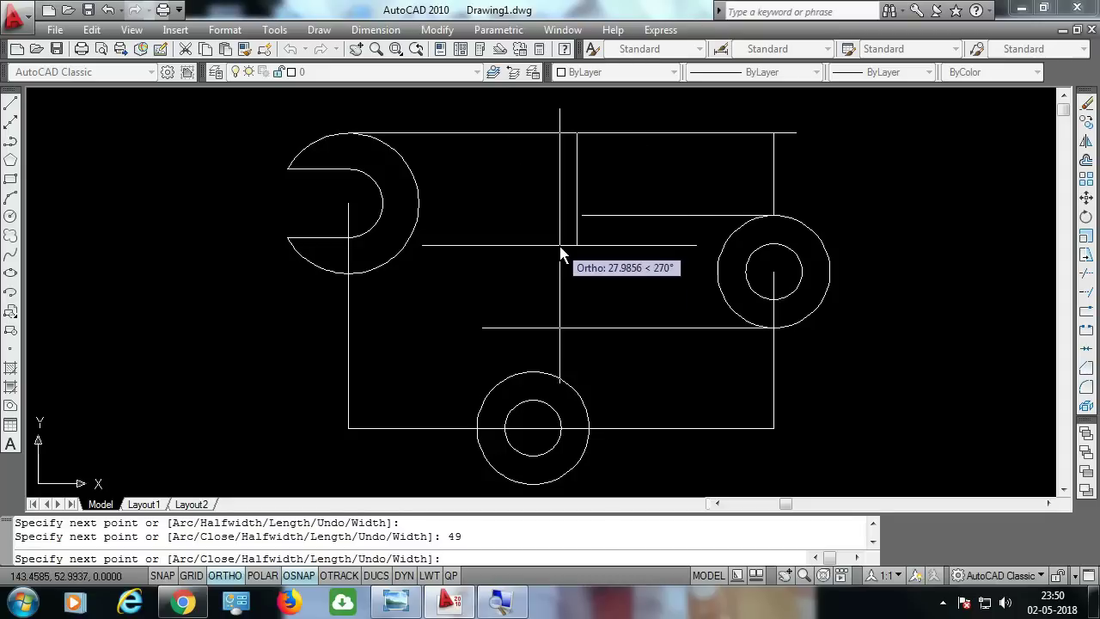
type("14")
key("Return")
key("Return")
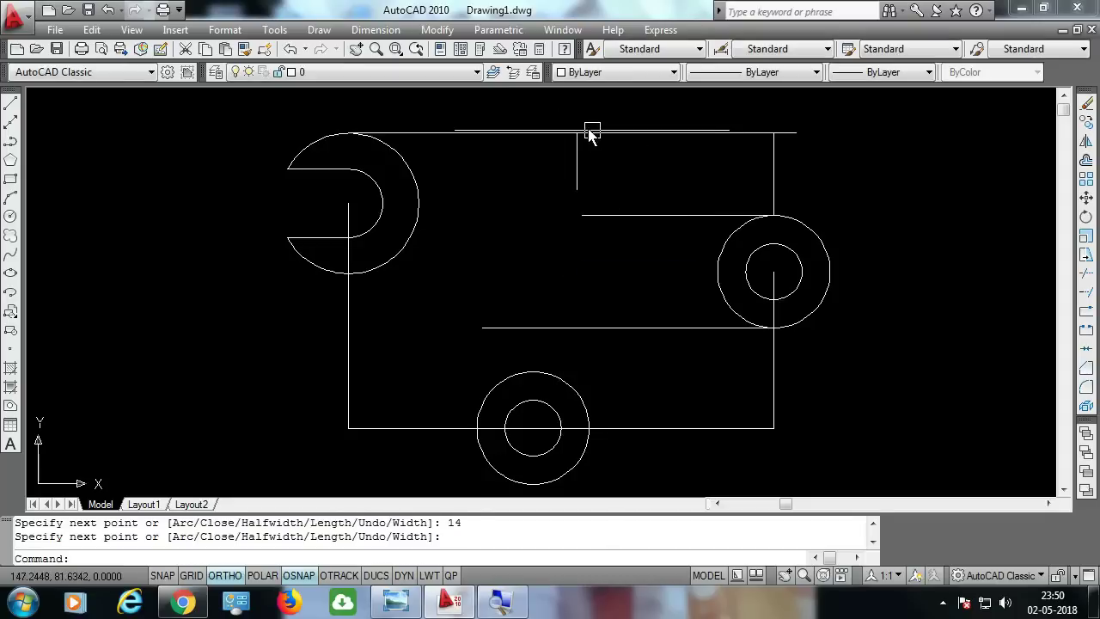
key("Return")
- Draw the R14 circle centred on the upper construction point
left_click(577, 189)
left_click(578, 135)
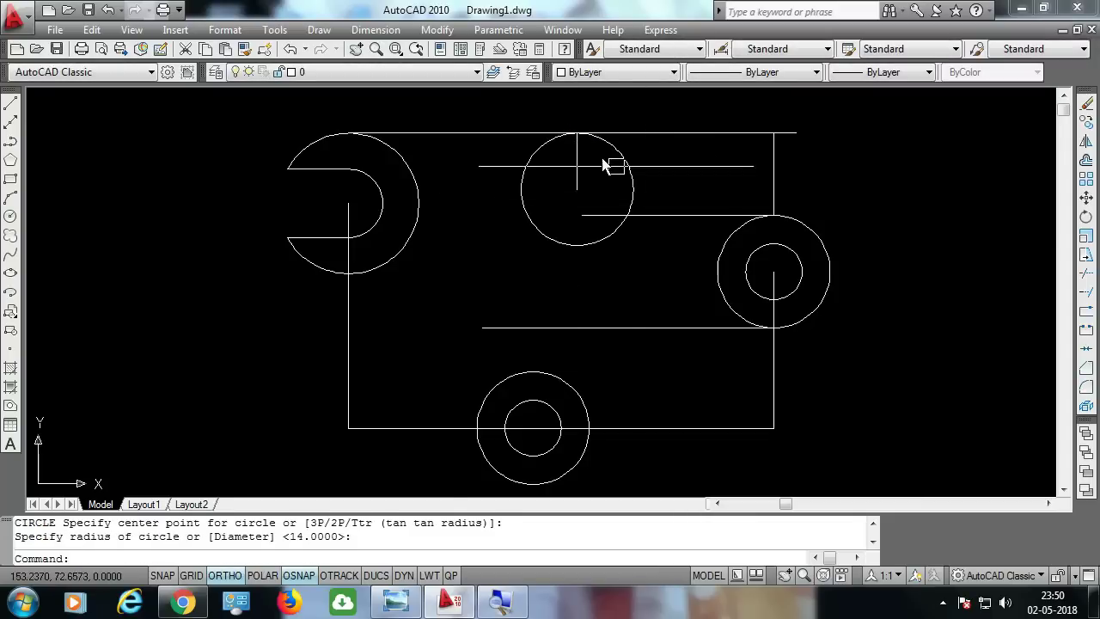
key("alt+Tab")
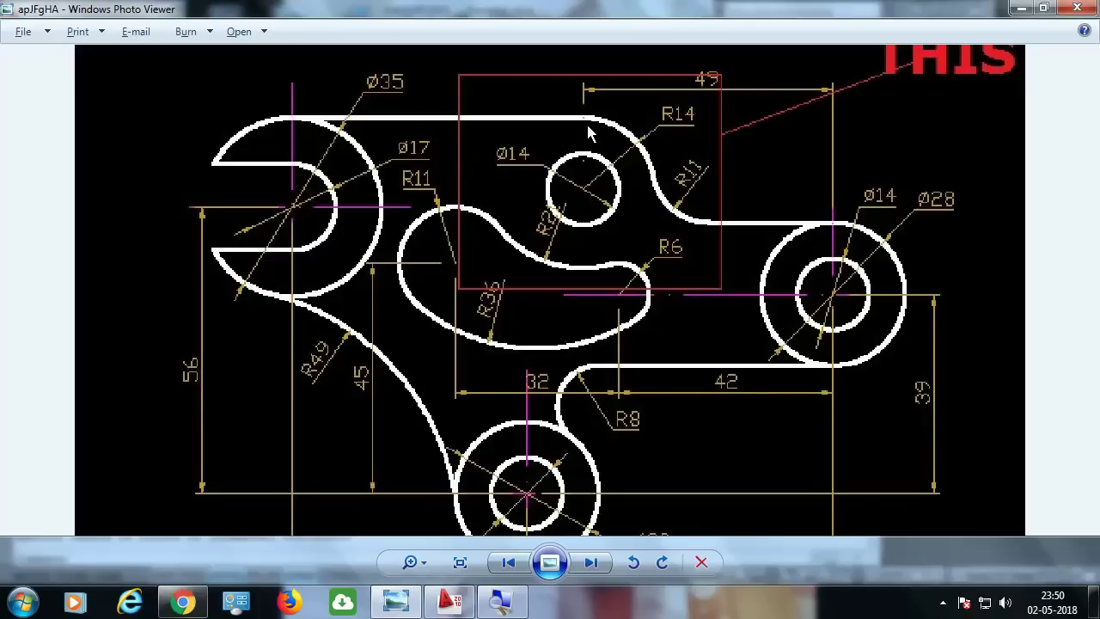
key("alt+Tab")
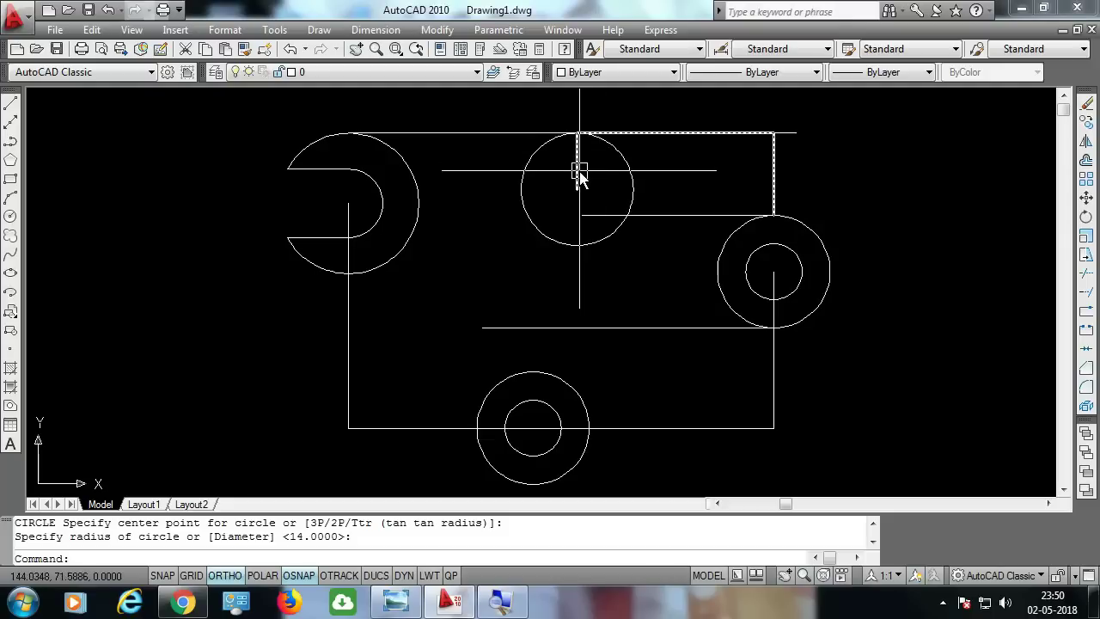
- Copy the right boss's inner hole to the centre of the new R14 circle
type("co")
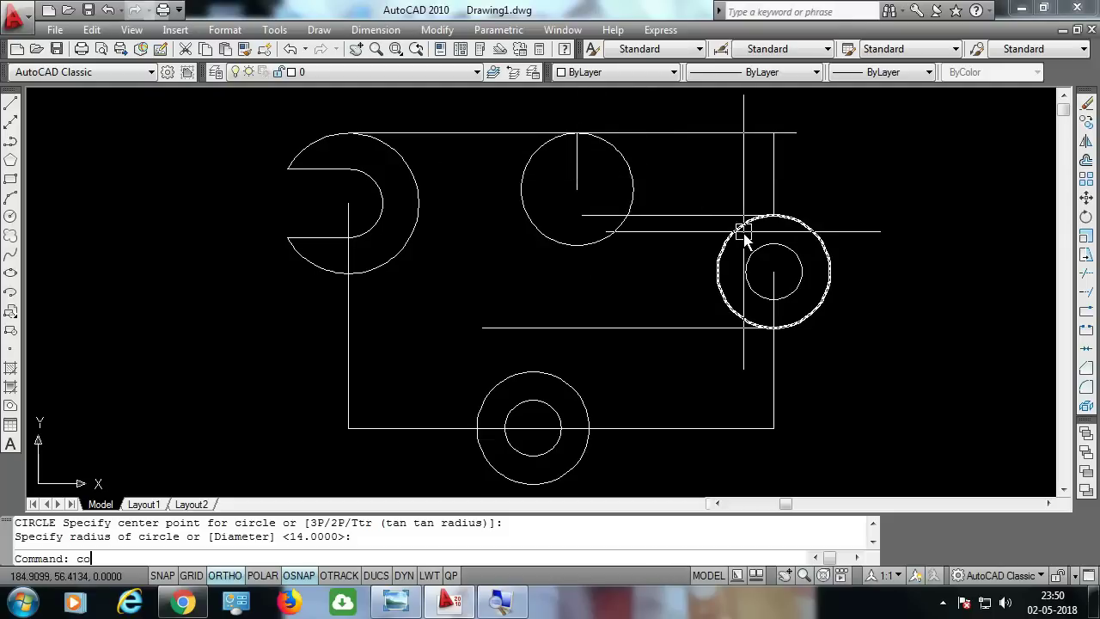
key("Return")
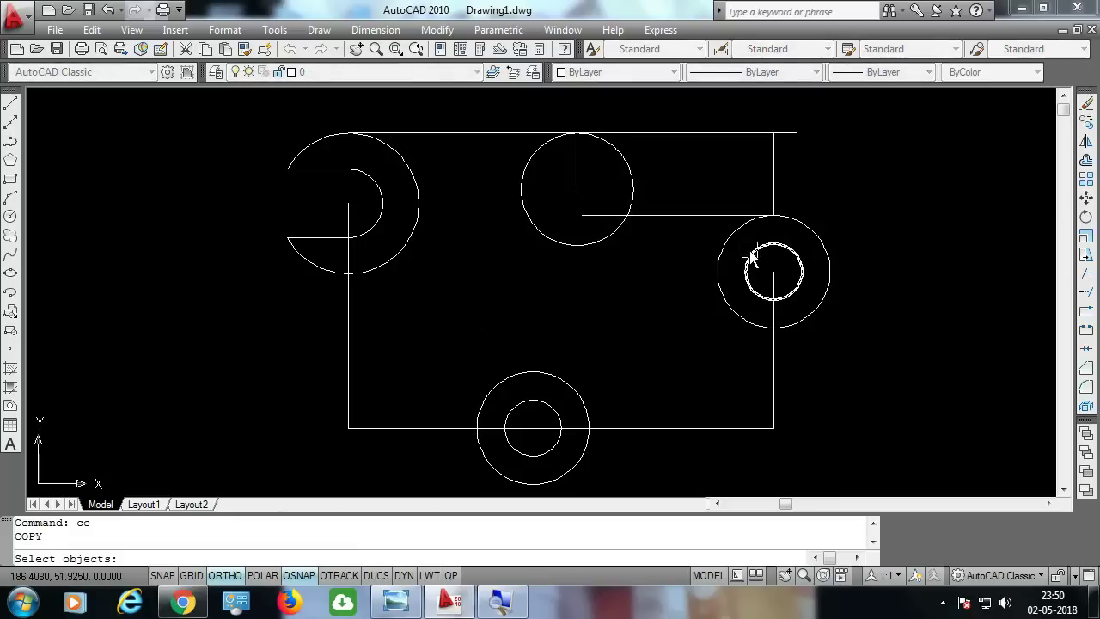
left_click(750, 255)
key("Return")
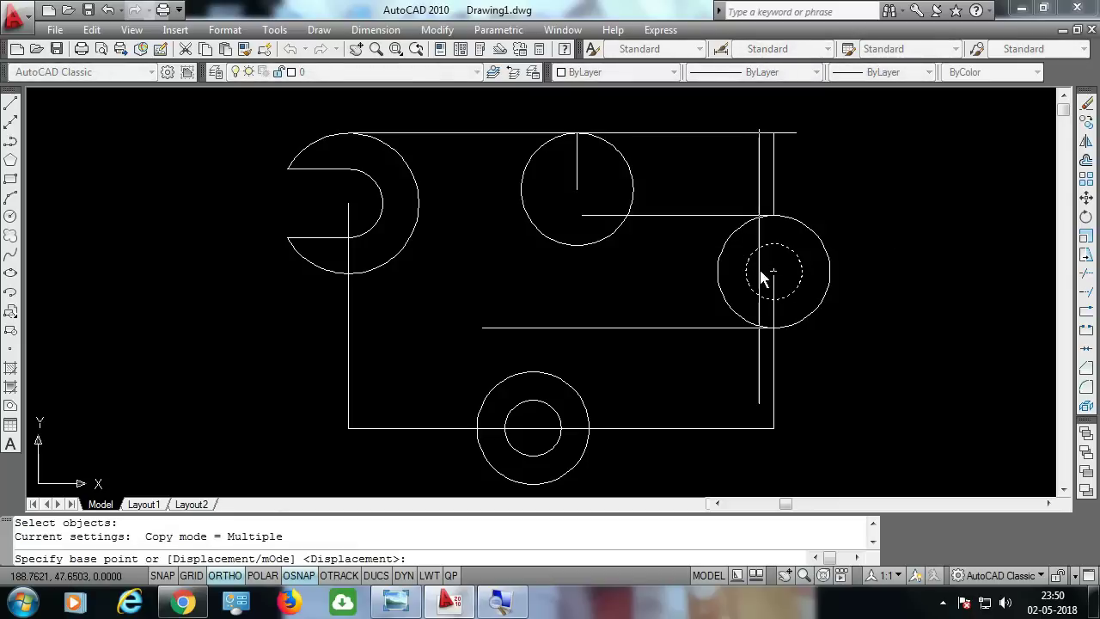
left_click(773, 272)
left_click(577, 189)
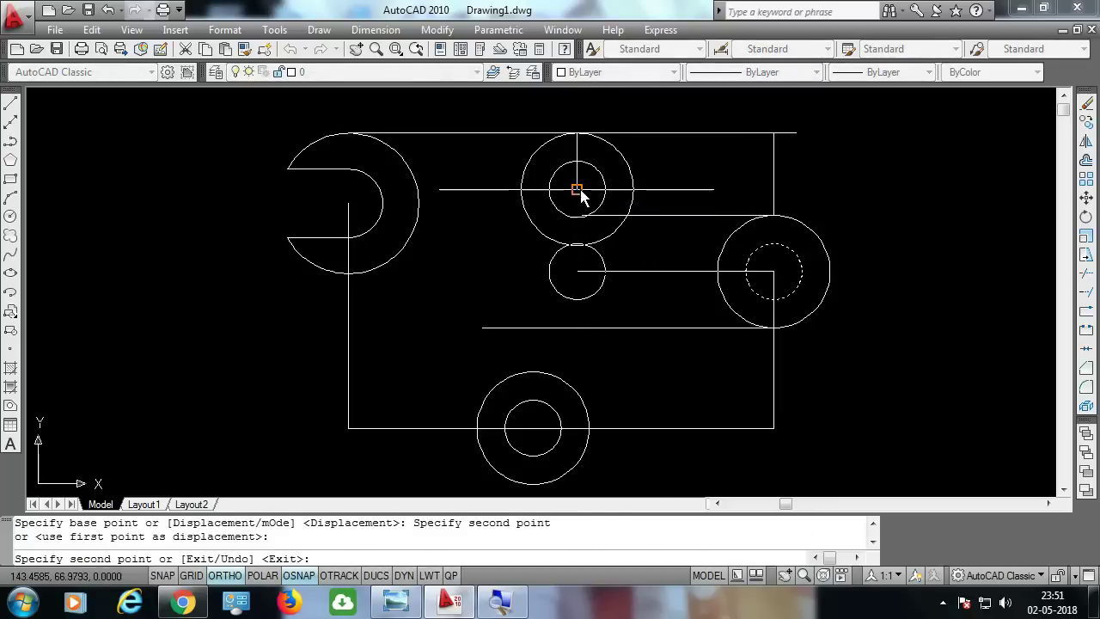
key("Escape")
type("t")
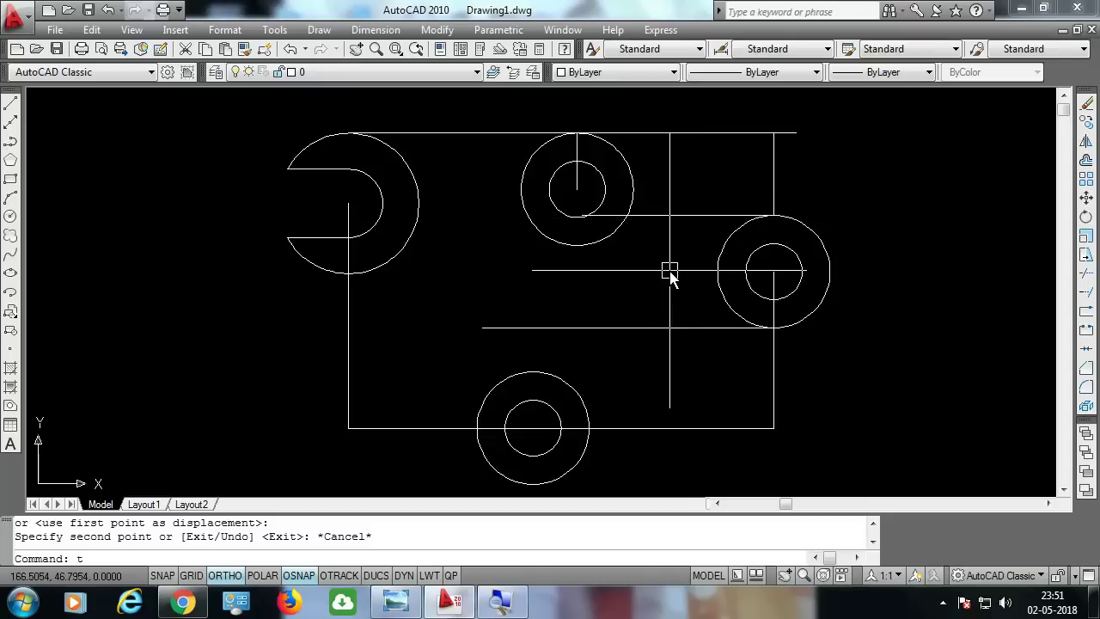
- Trim the top line back so it ends at the upper circle
type("r")
key("Return")
key("Return")
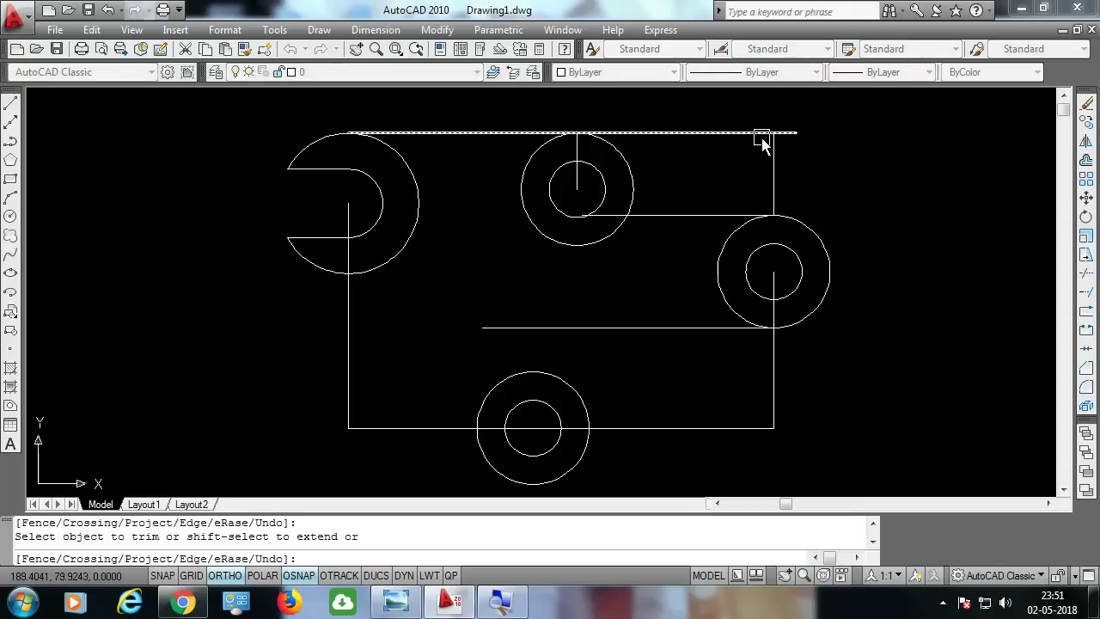
left_click(790, 135)
left_click(758, 135)
left_click(765, 158)
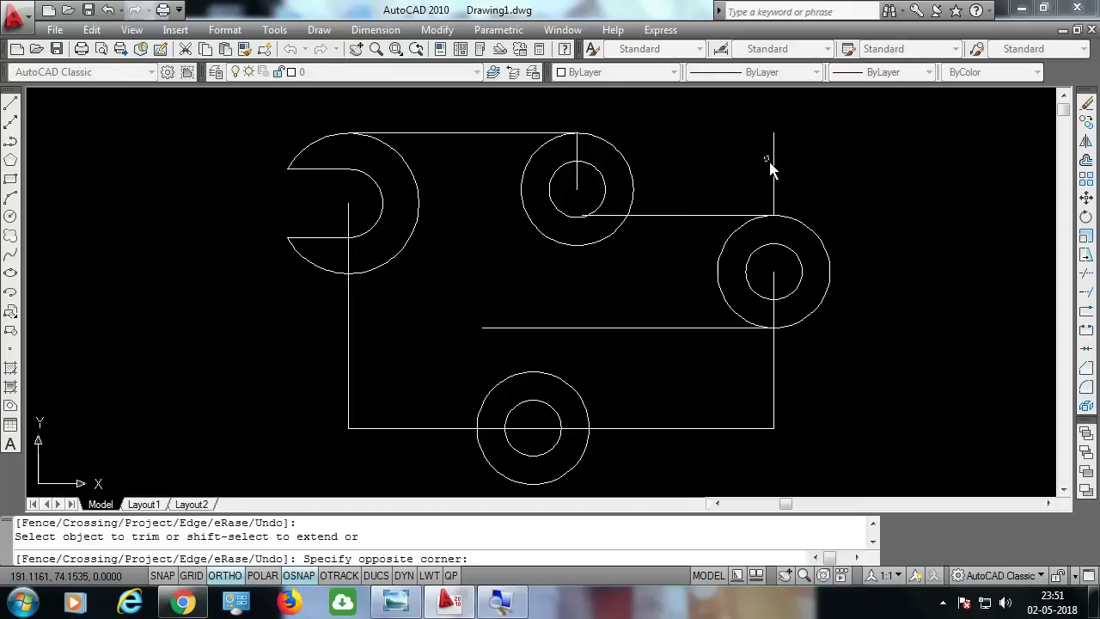
left_click(771, 167)
key("Escape")
- Erase the leftover vertical line and the L-shaped construction line
left_click(773, 157)
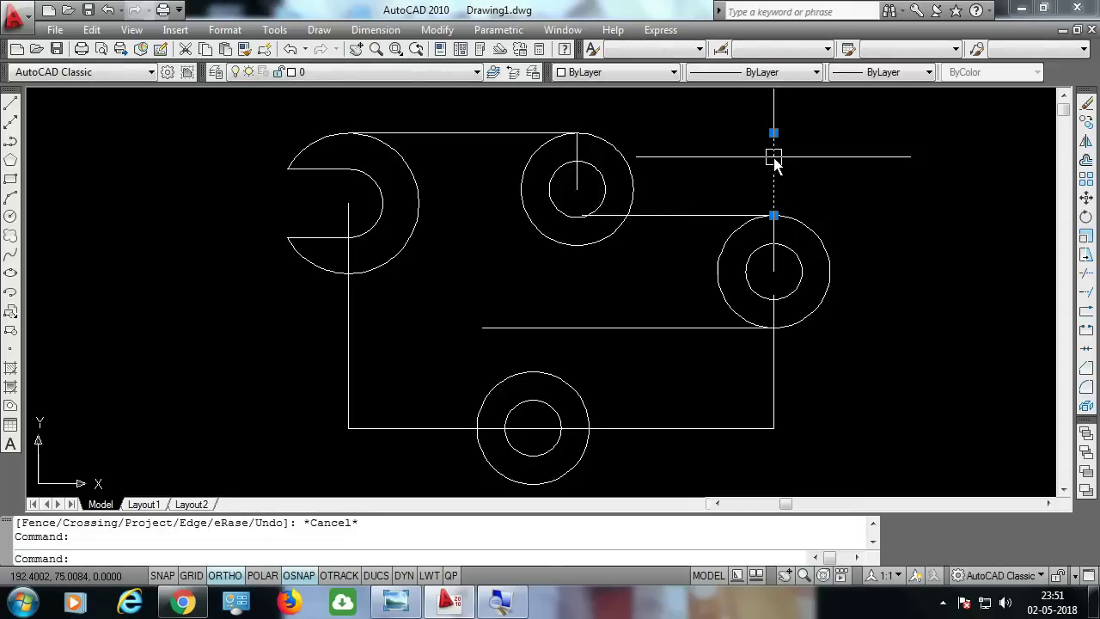
key("Delete")
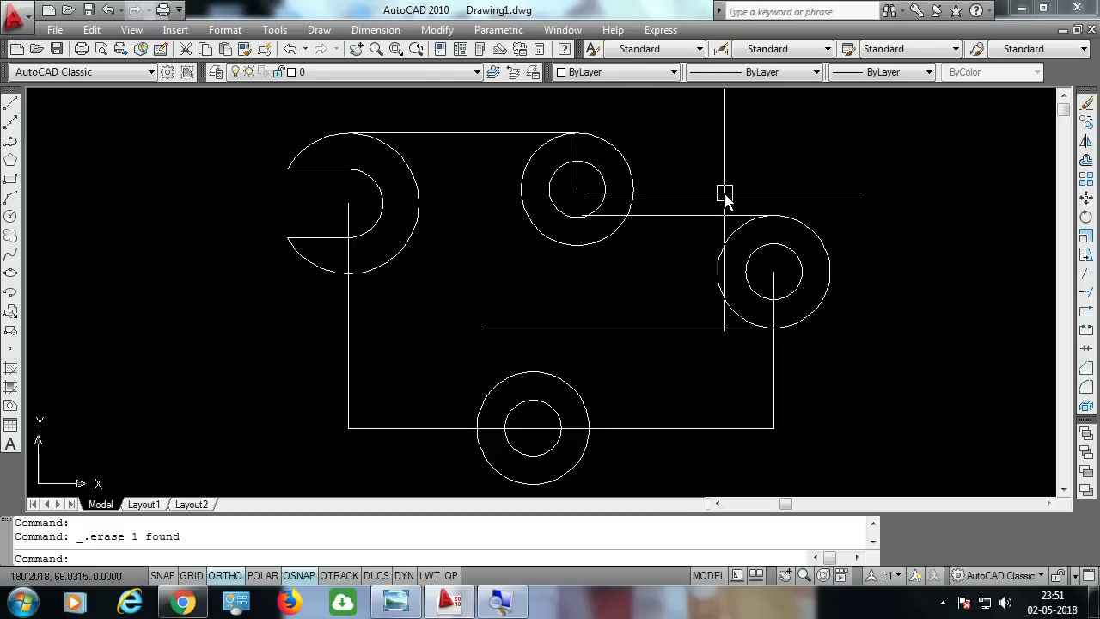
key("alt+Tab")
key("alt+Tab")
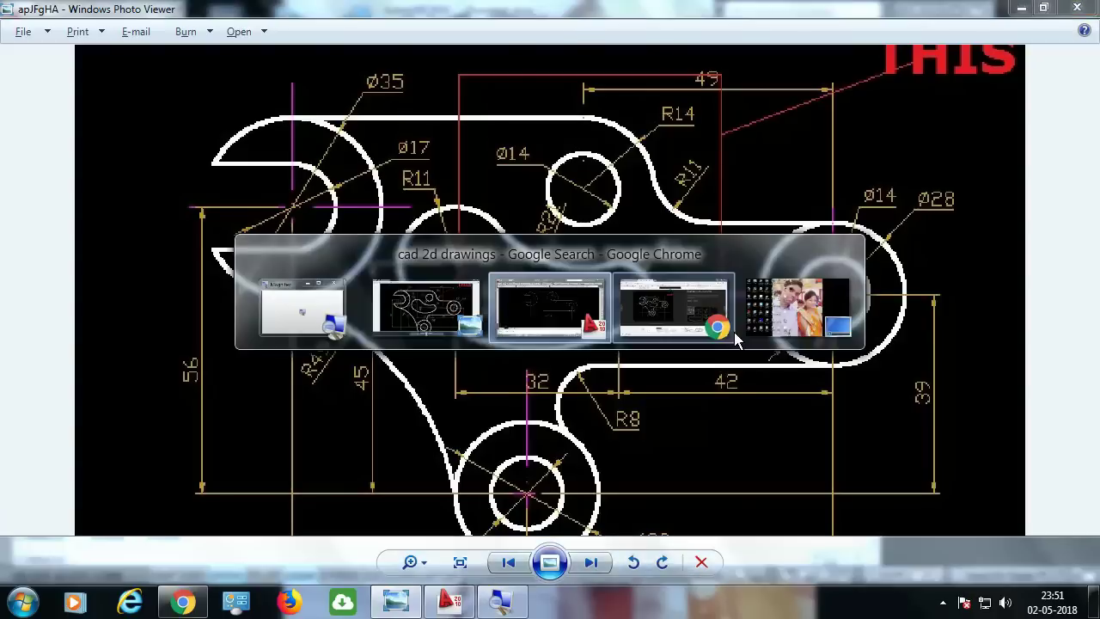
left_click(756, 429)
key("Delete")
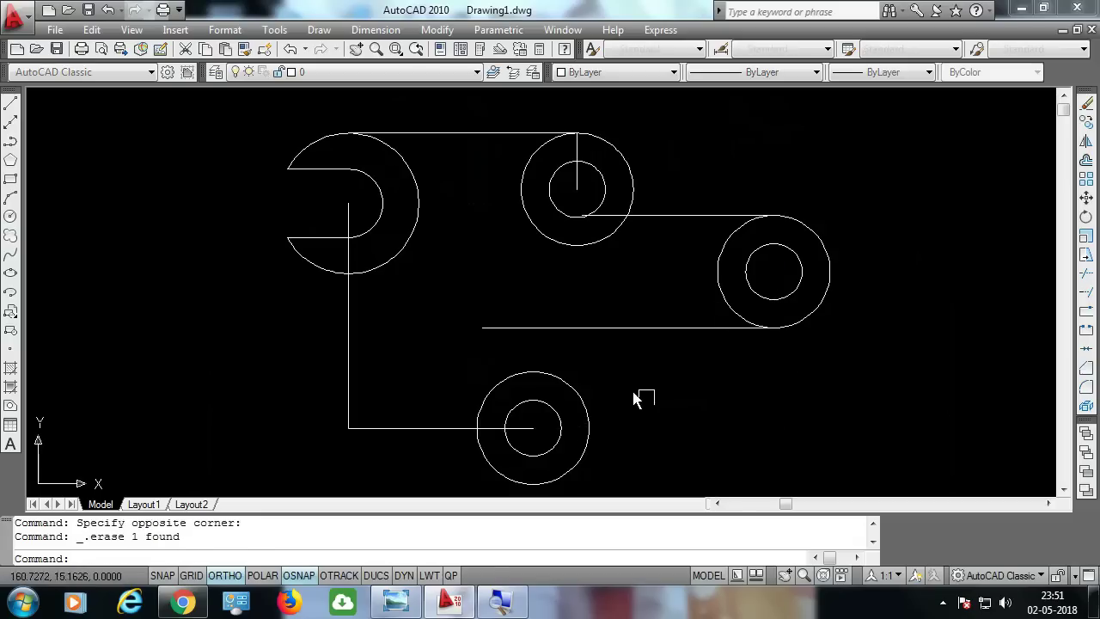
left_click(398, 426)
key("Delete")
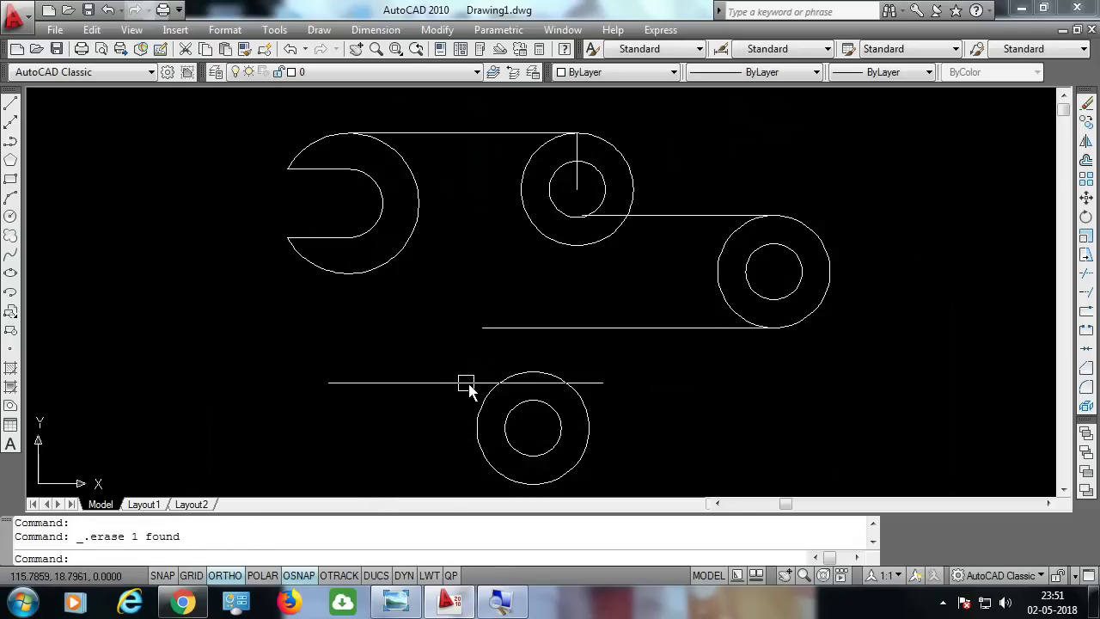
key("alt+Tab")
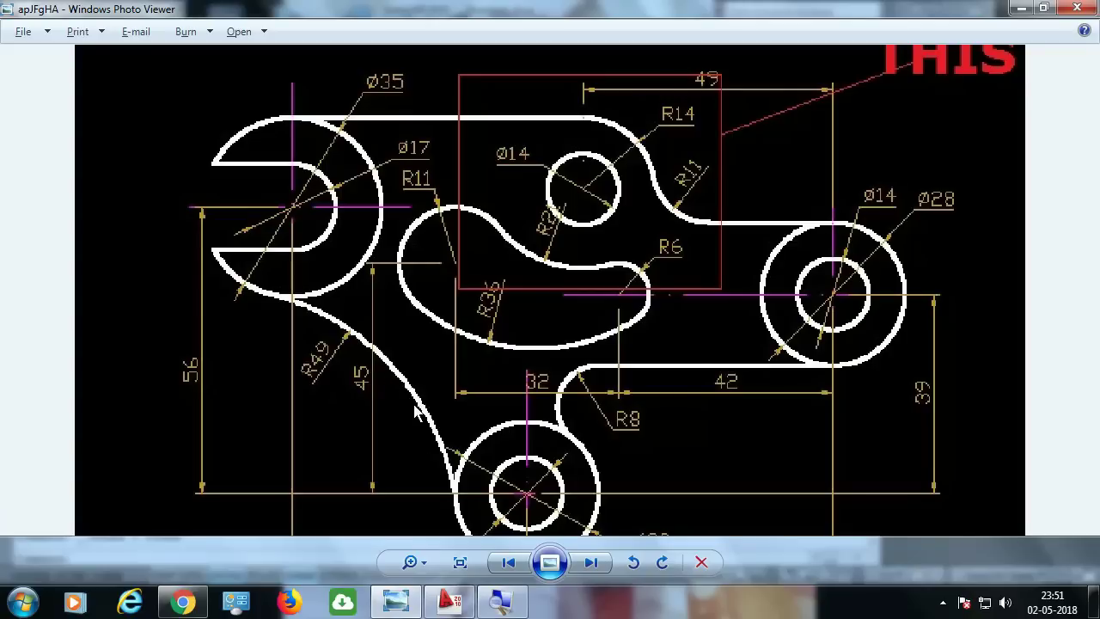
- Draw an R49 circle tangent to the slotted end's outer arc and the bottom boss
key("alt+Tab")
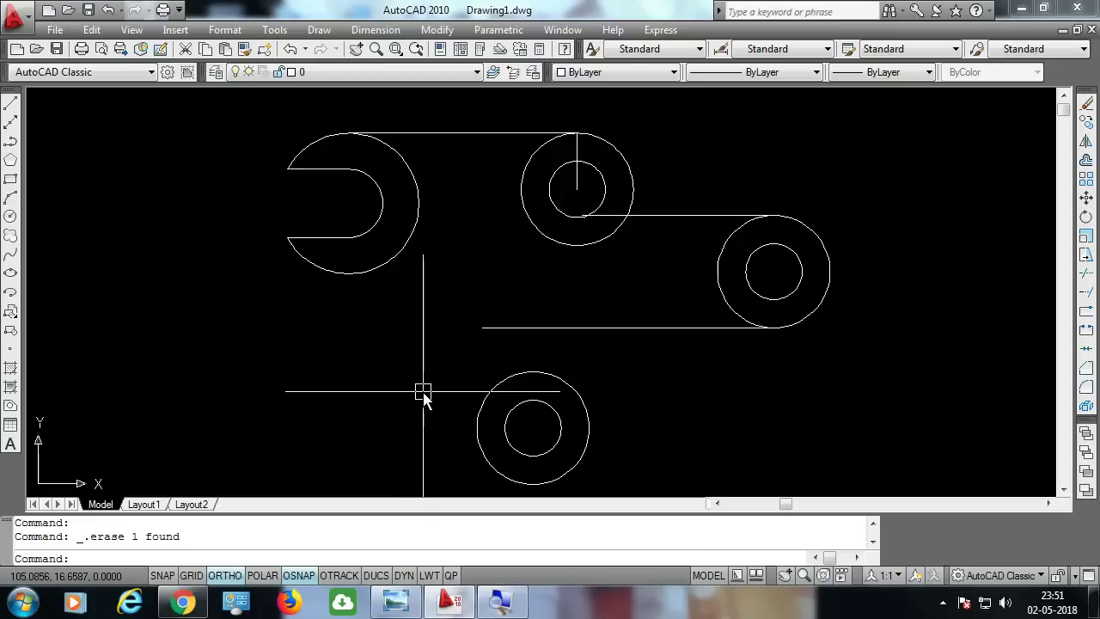
left_click(319, 32)
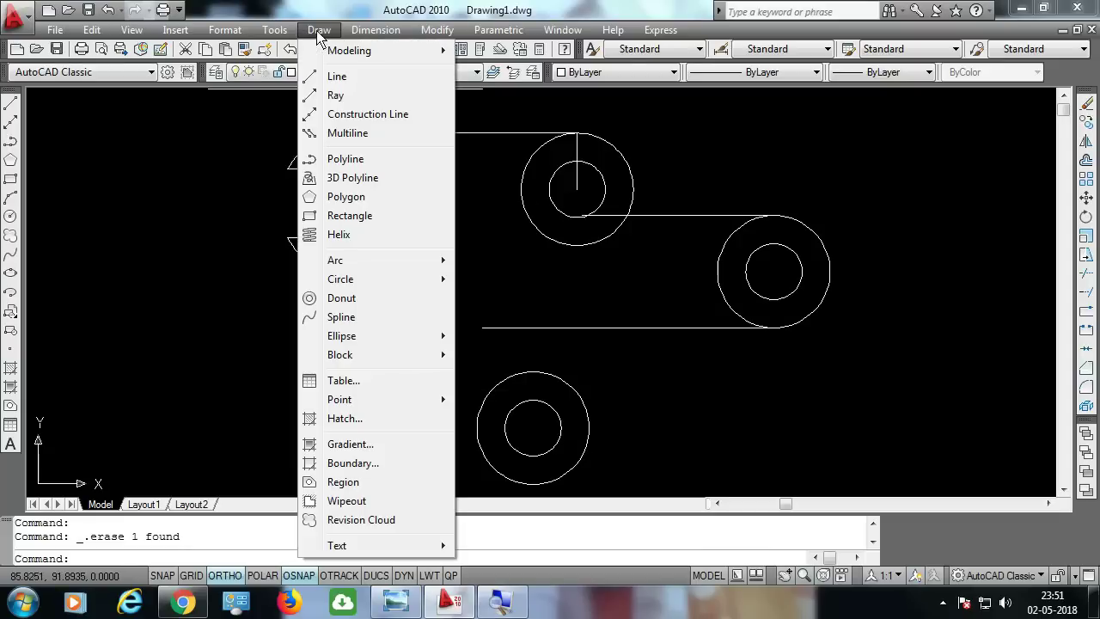
mouse_move(340, 279)
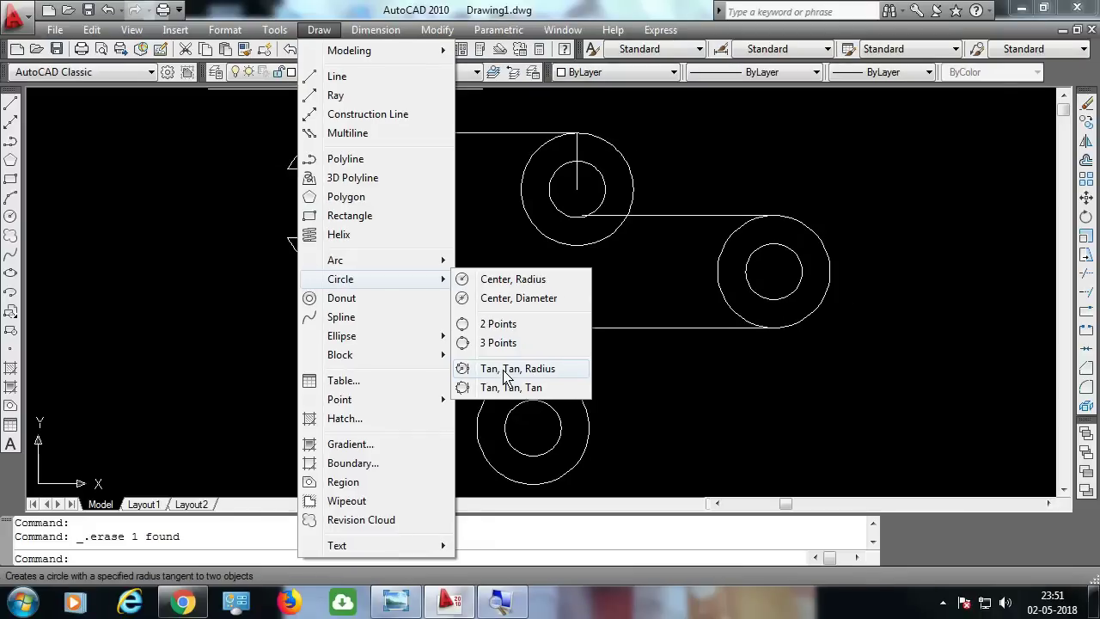
left_click(504, 376)
left_click(339, 282)
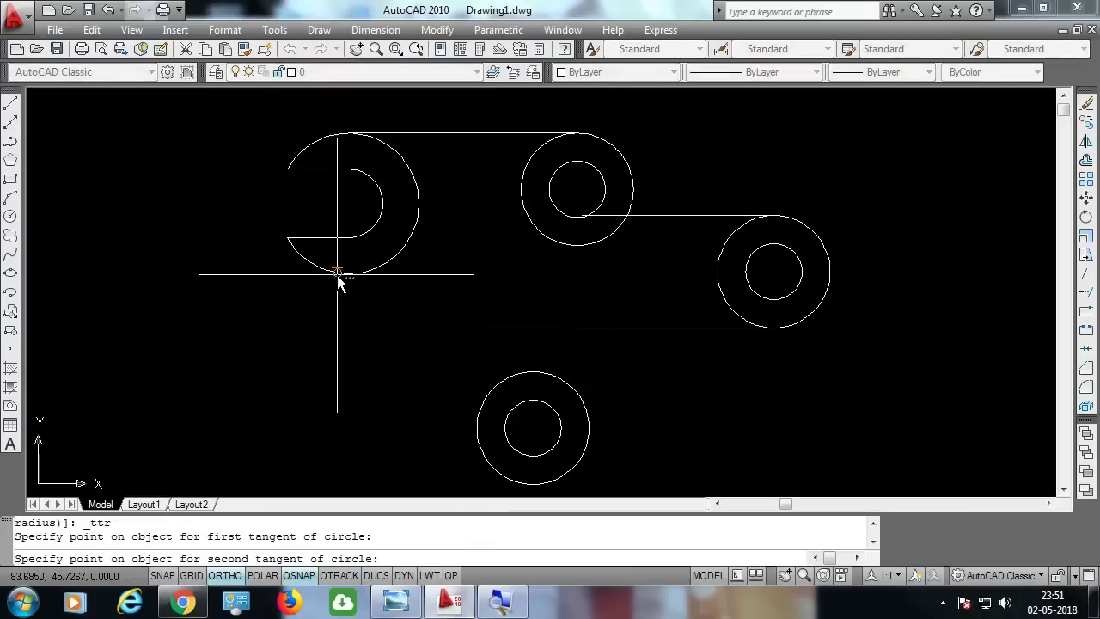
left_click(475, 434)
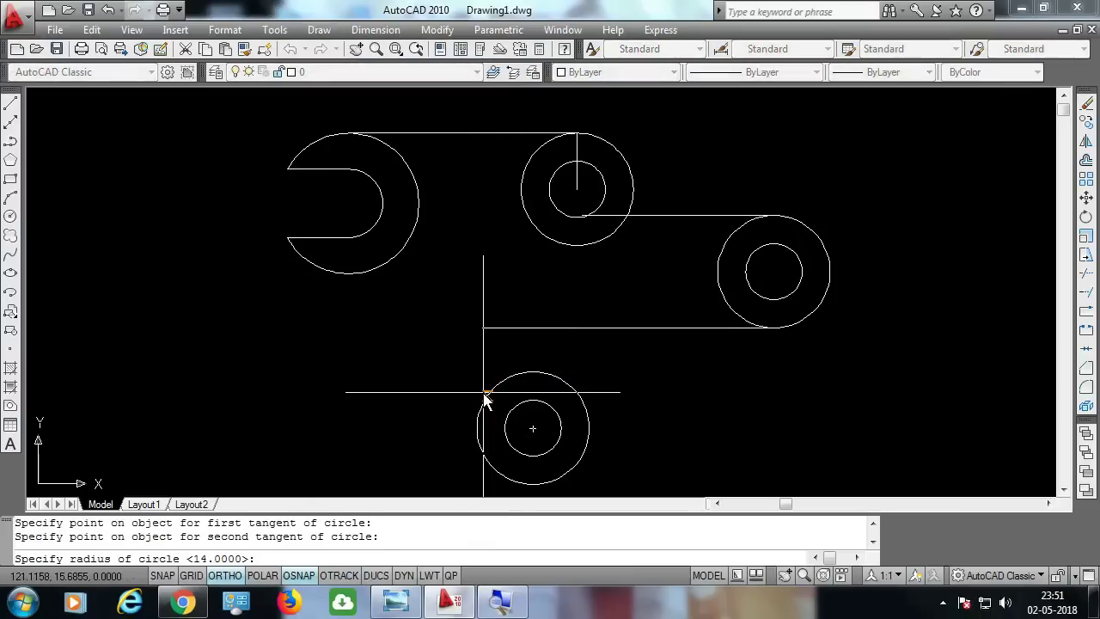
key("alt+Tab")
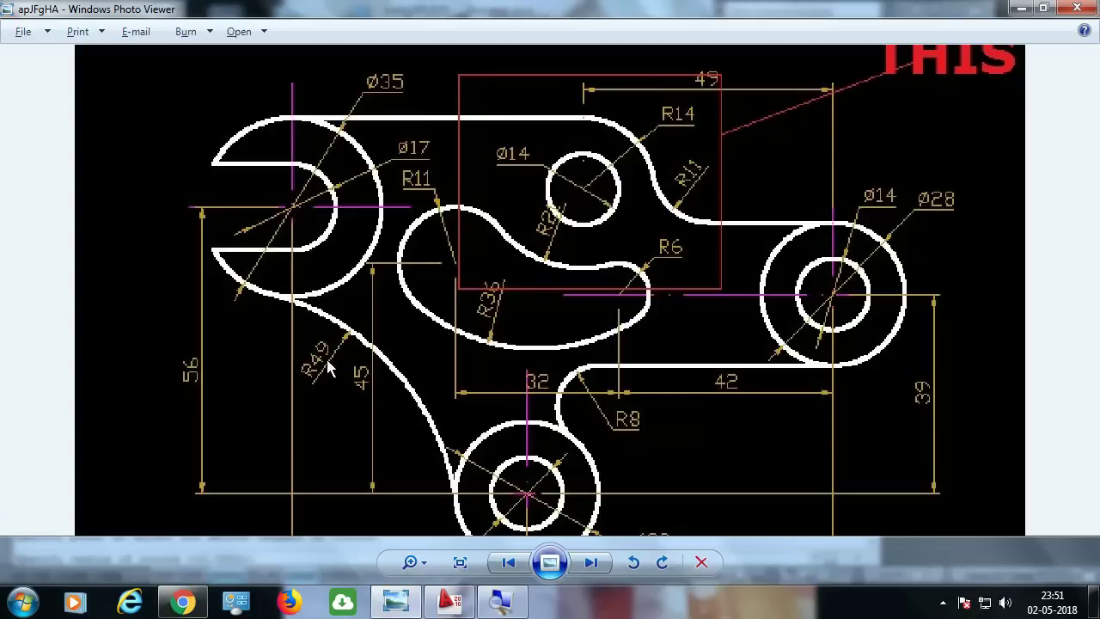
key("alt+Tab")
type("9")
key("Return")
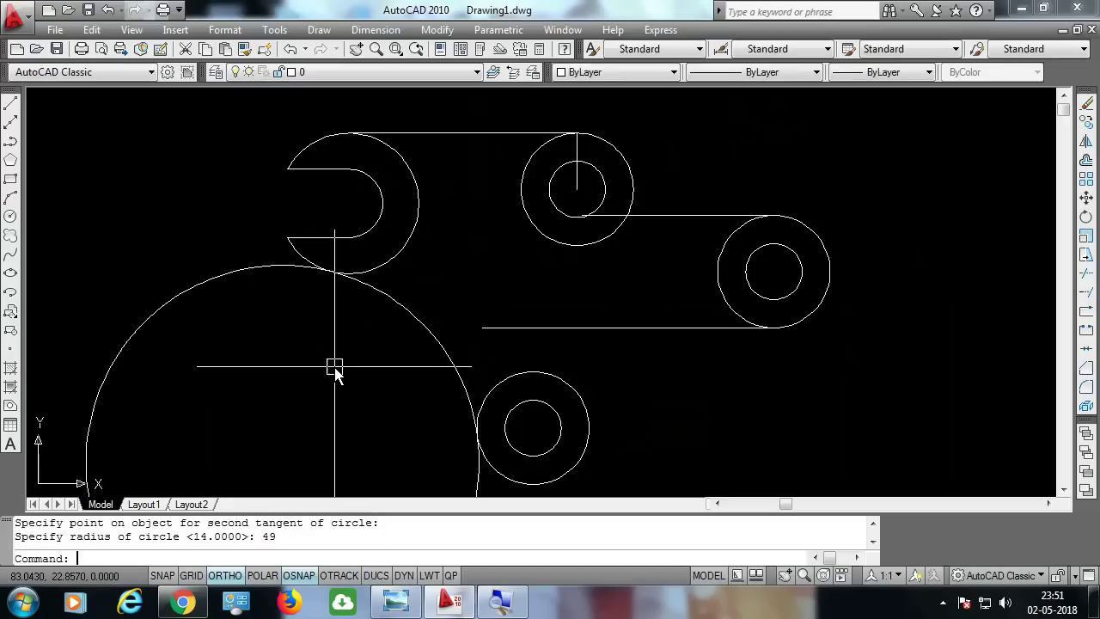
- Trim away the unwanted portion of the R49 circle
type("r")
key("Escape")
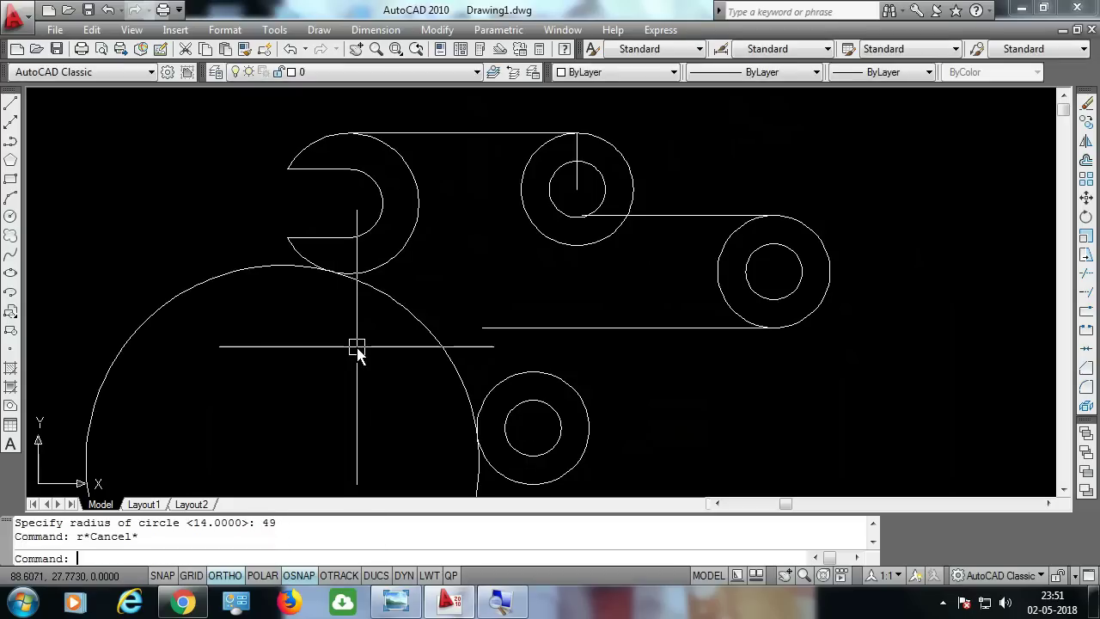
type("r")
key("Return")
key("Return")
left_click(240, 275)
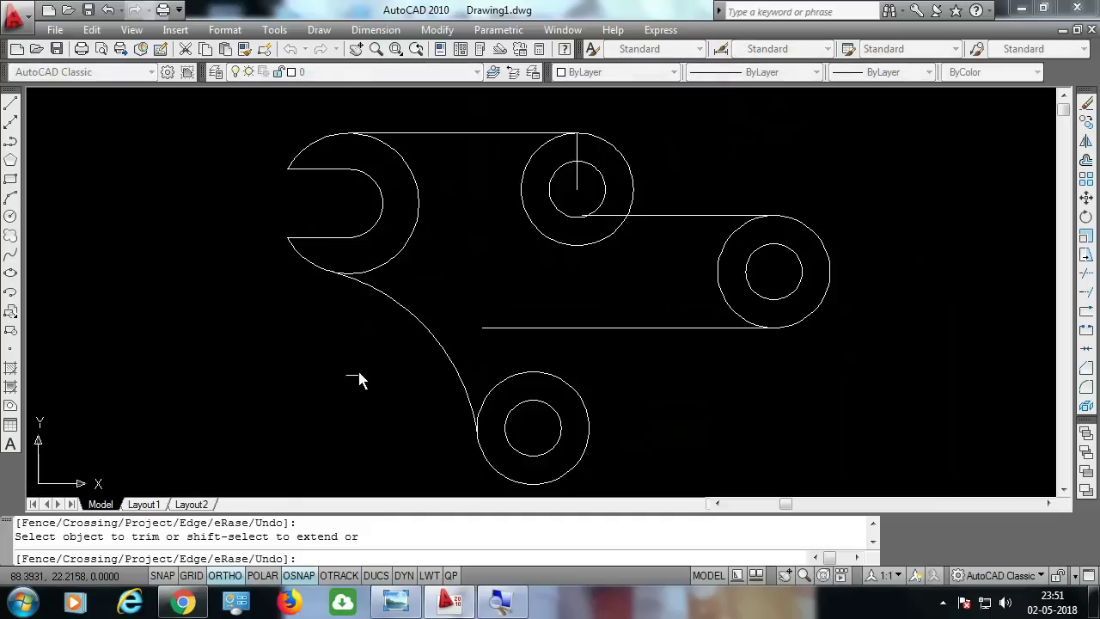
key("Escape")
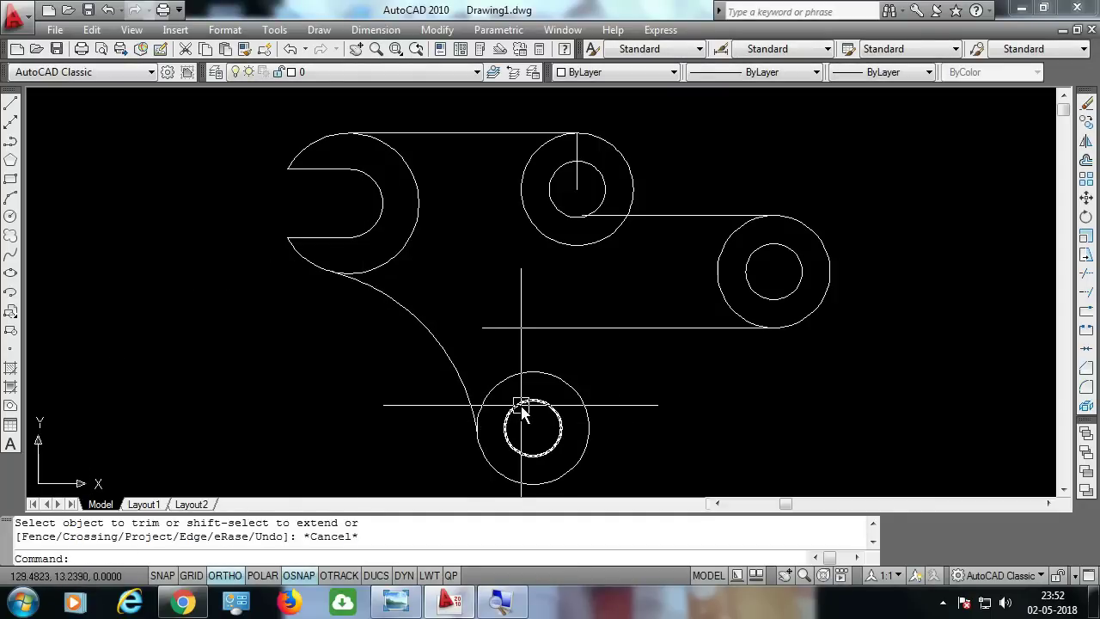
- Draw an R8 circle tangent to the bottom boss and the horizontal edge
key("alt+Tab")
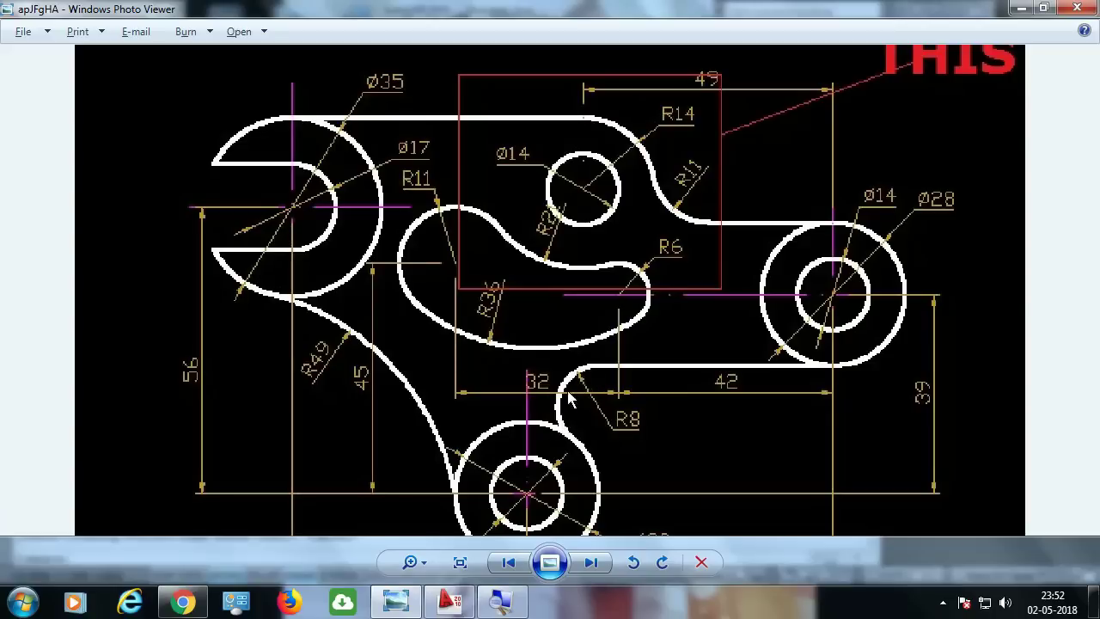
key("alt+Tab")
left_click_drag(628, 376, 614, 371)
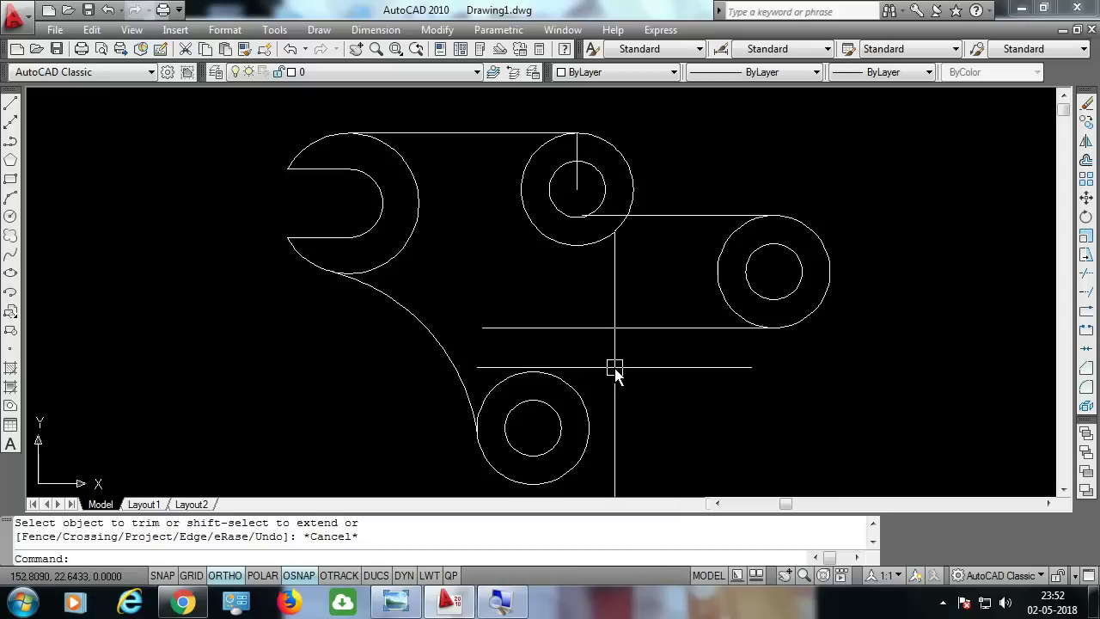
key("Return")
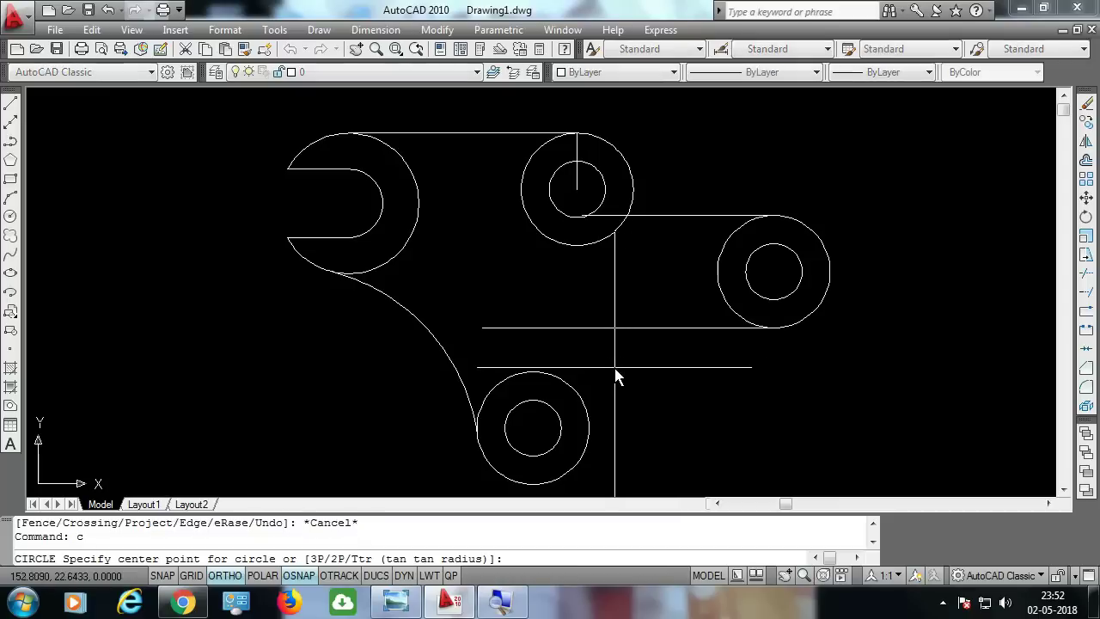
type("t")
key("Return")
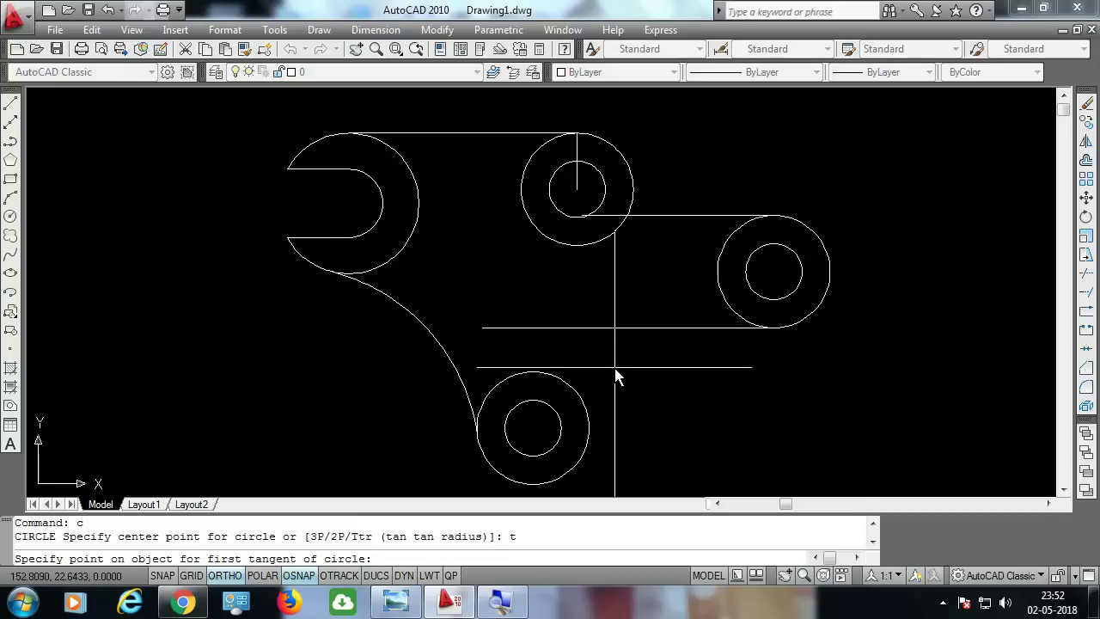
left_click(559, 377)
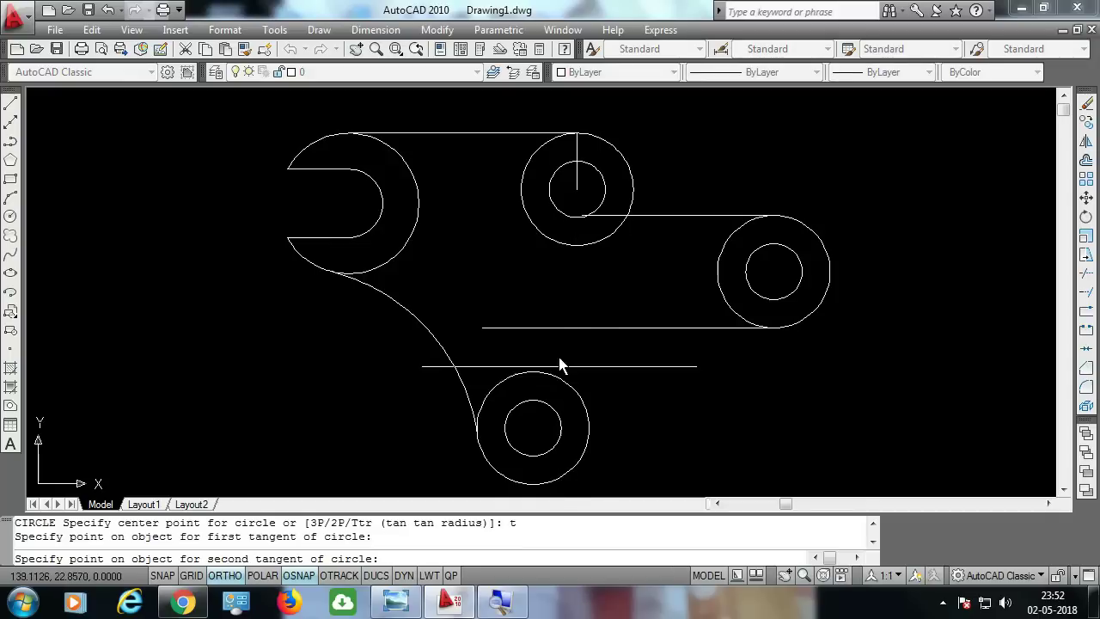
left_click(560, 335)
key("alt+Tab")
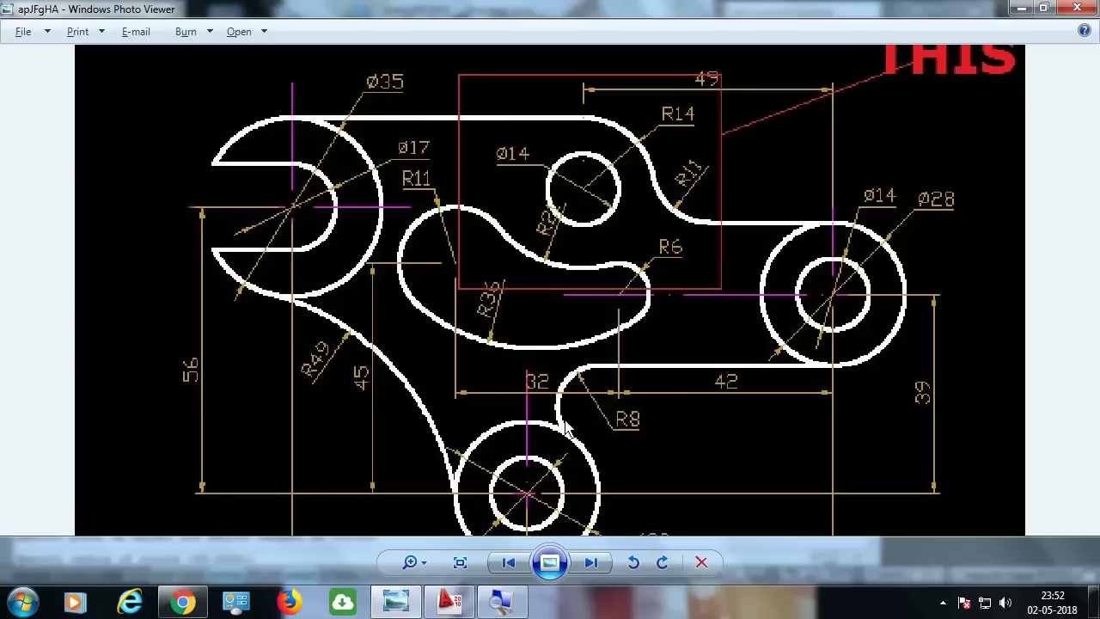
key("alt+Tab")
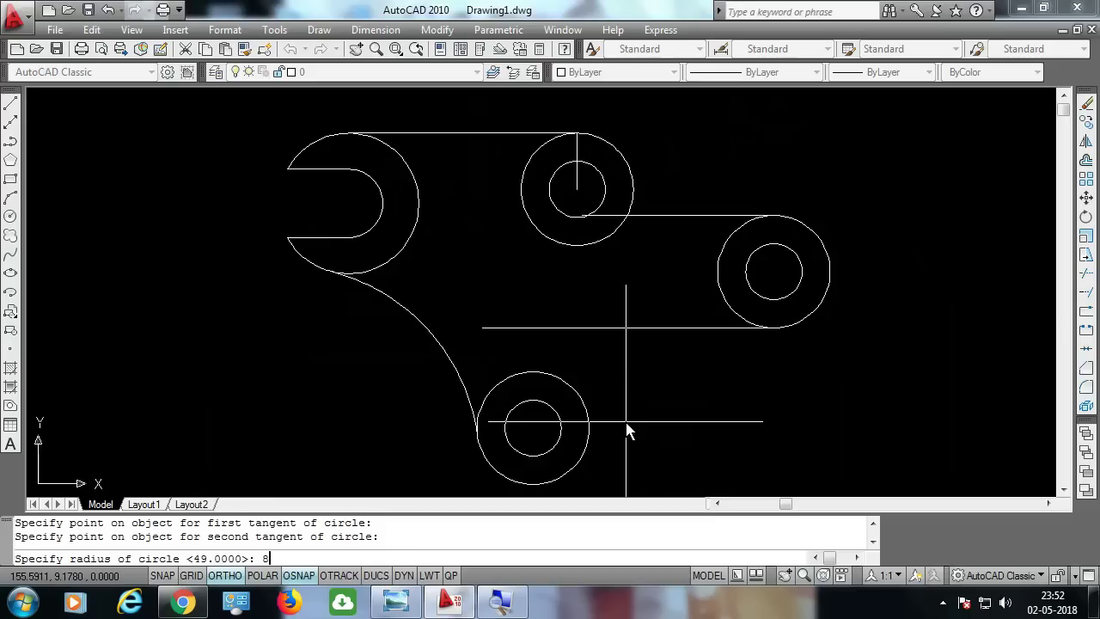
key("Return")
key("Return")
key("Return")
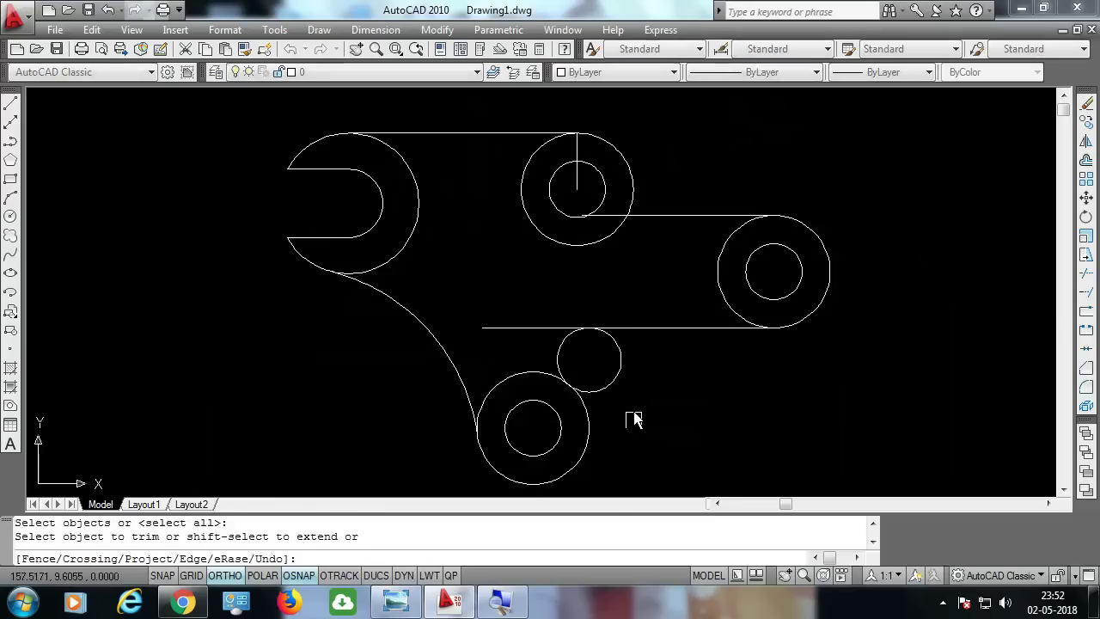
- Trim the R8 circle's outer arc and the left part of the horizontal line
left_click(619, 371)
left_click(522, 329)
key("Escape")
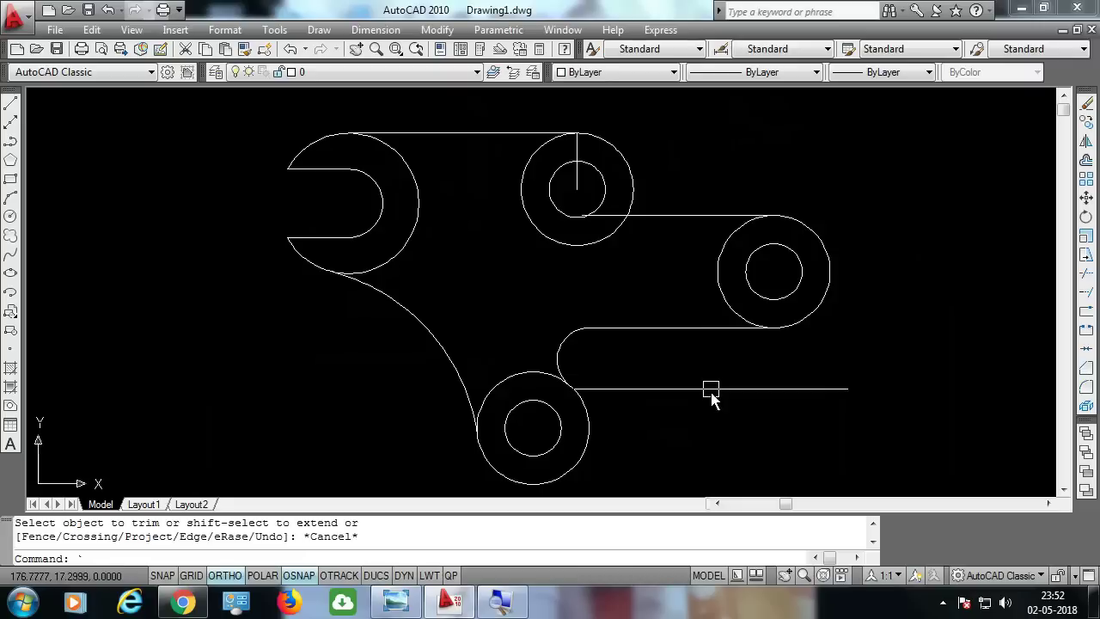
- Draw an R11 circle tangent to the middle boss and the edge toward the right boss
key("alt+Tab")
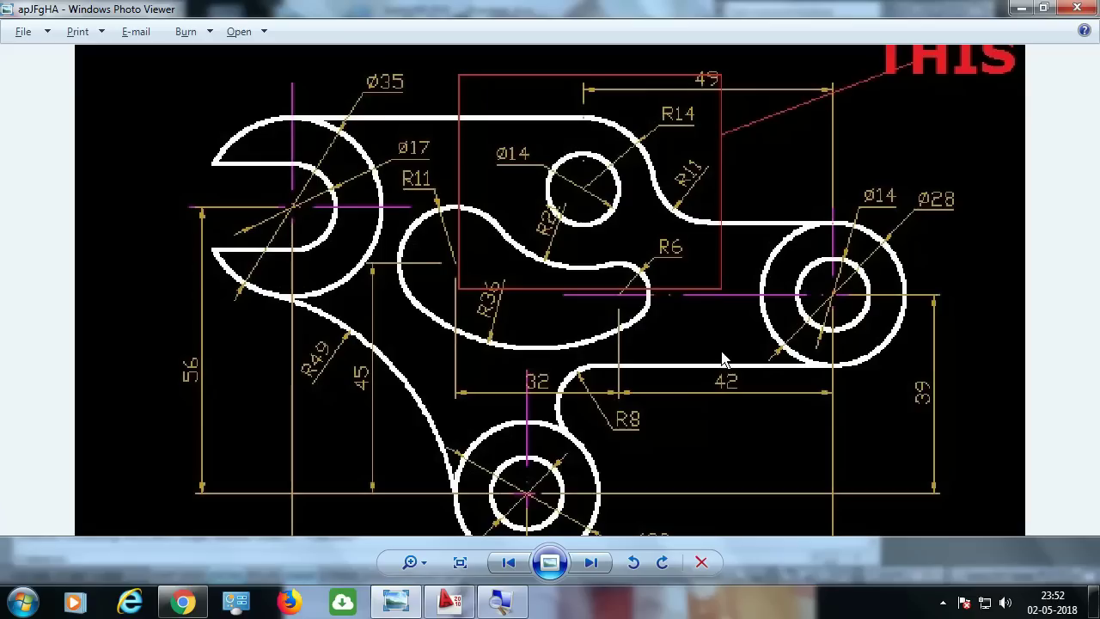
scroll(748, 201, "up", 1)
scroll(707, 202, "up", 1)
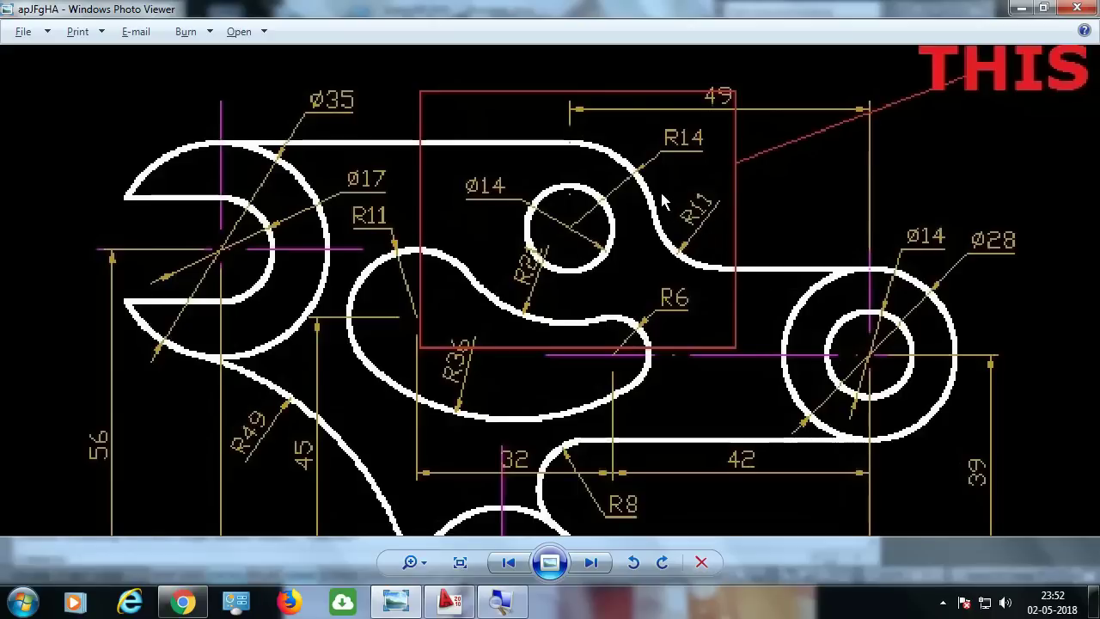
key("alt+Tab")
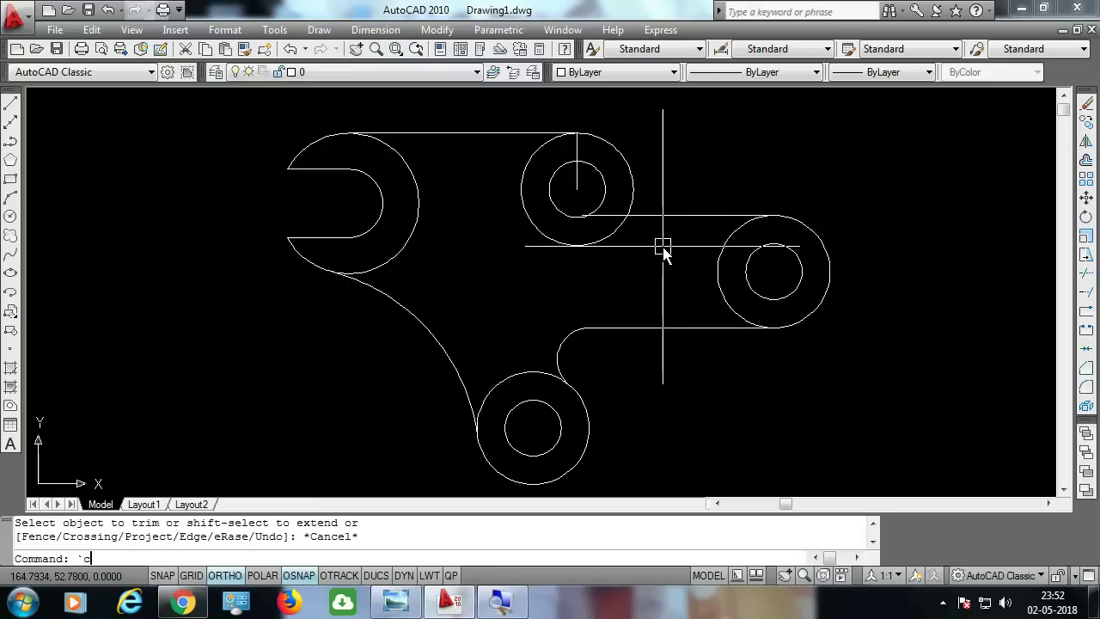
key("Return")
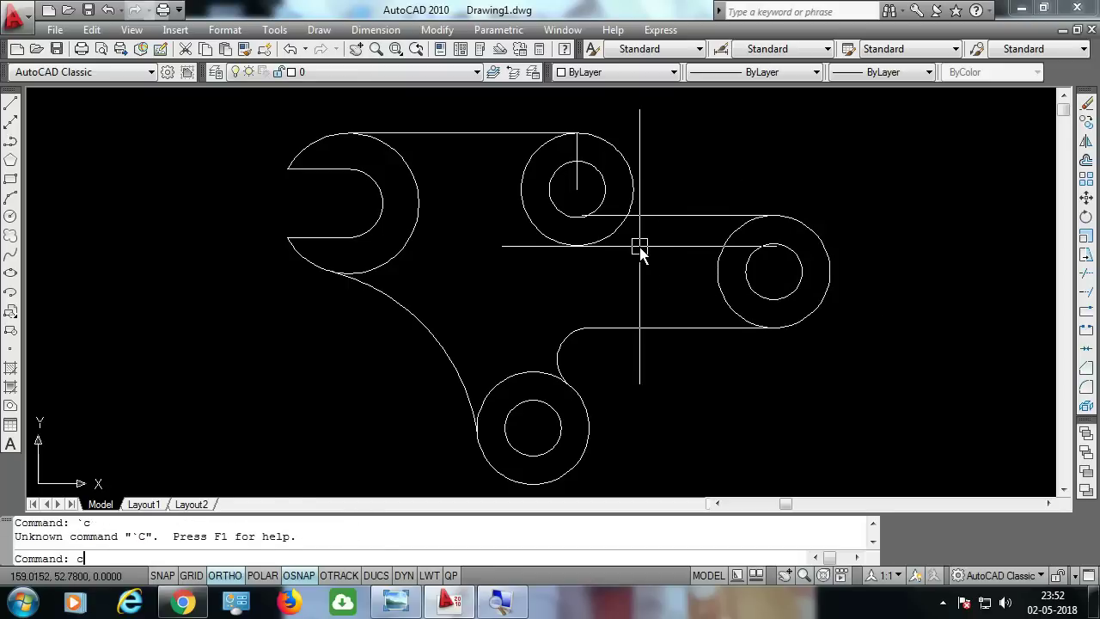
key("Return")
type("t")
key("Return")
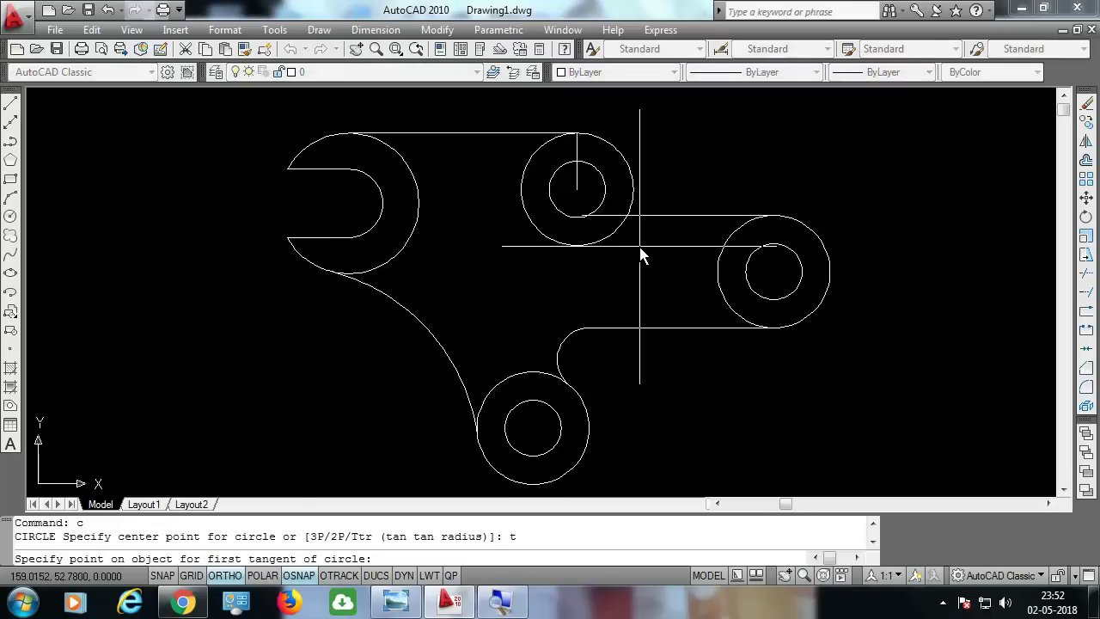
left_click(686, 216)
left_click(633, 183)
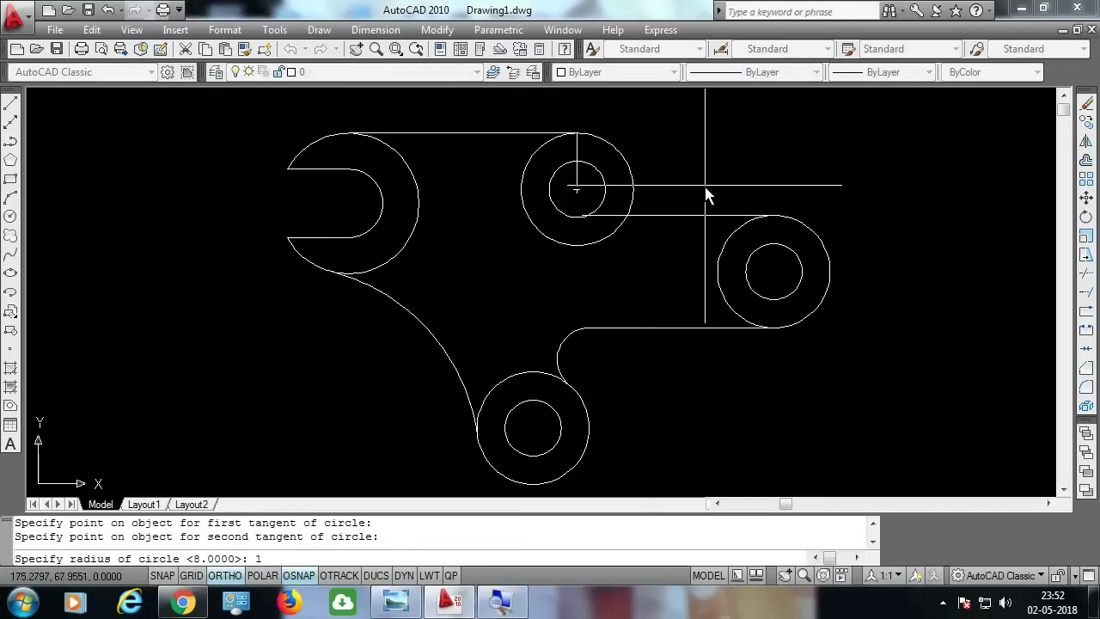
type("1")
key("Return")
type("tr")
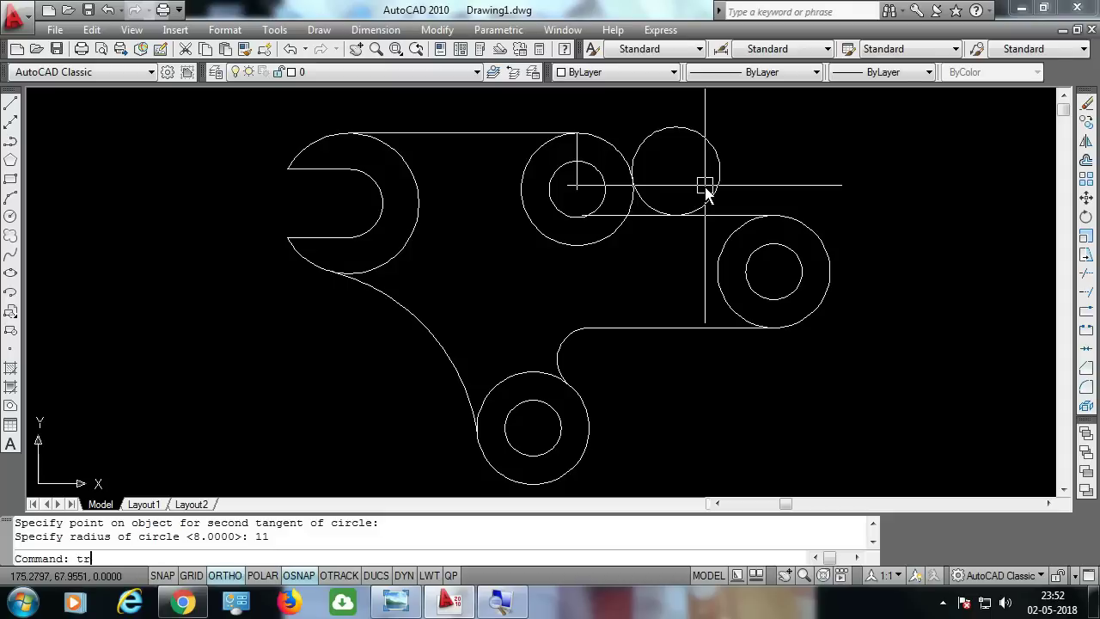
- Trim the R11 circle's upper part and erase the leftover line segments
key("Return")
key("Return")
left_click(713, 167)
left_click(634, 215)
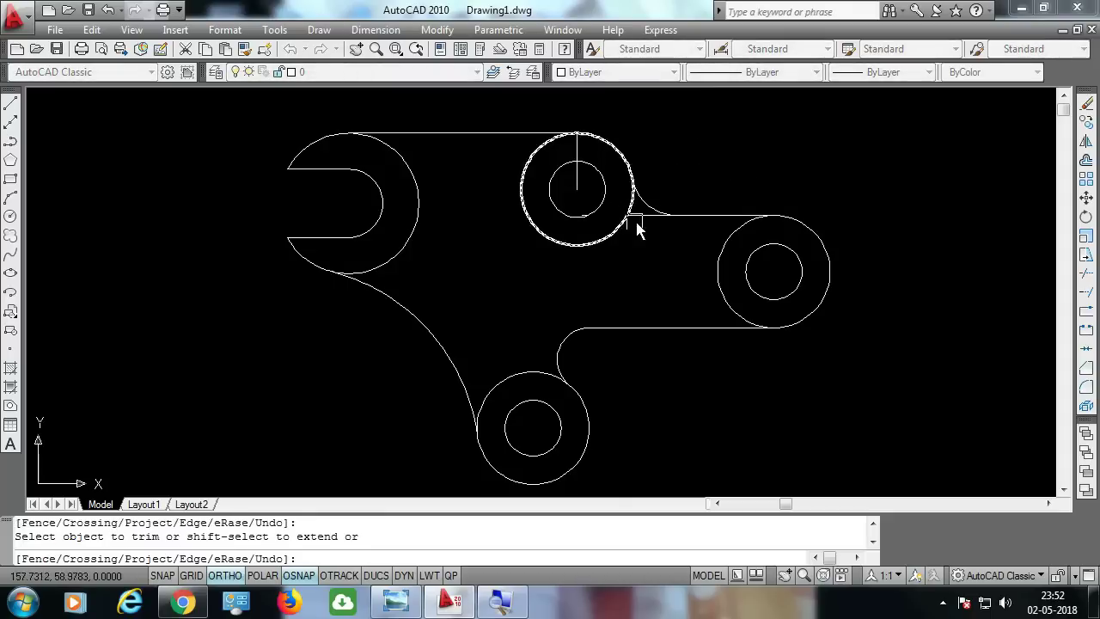
key("Escape")
scroll(574, 217, "up", 3)
scroll(578, 217, "up", 5)
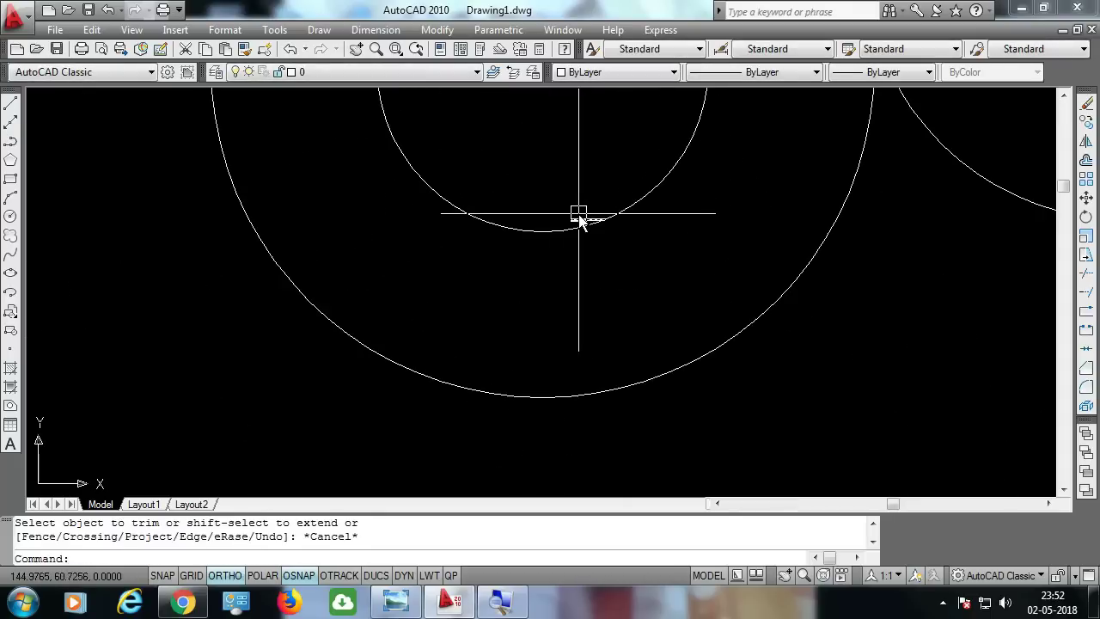
left_click(580, 220)
key("Delete")
- Trim away the middle boss's outer circle arc
scroll(579, 220, "down", 5)
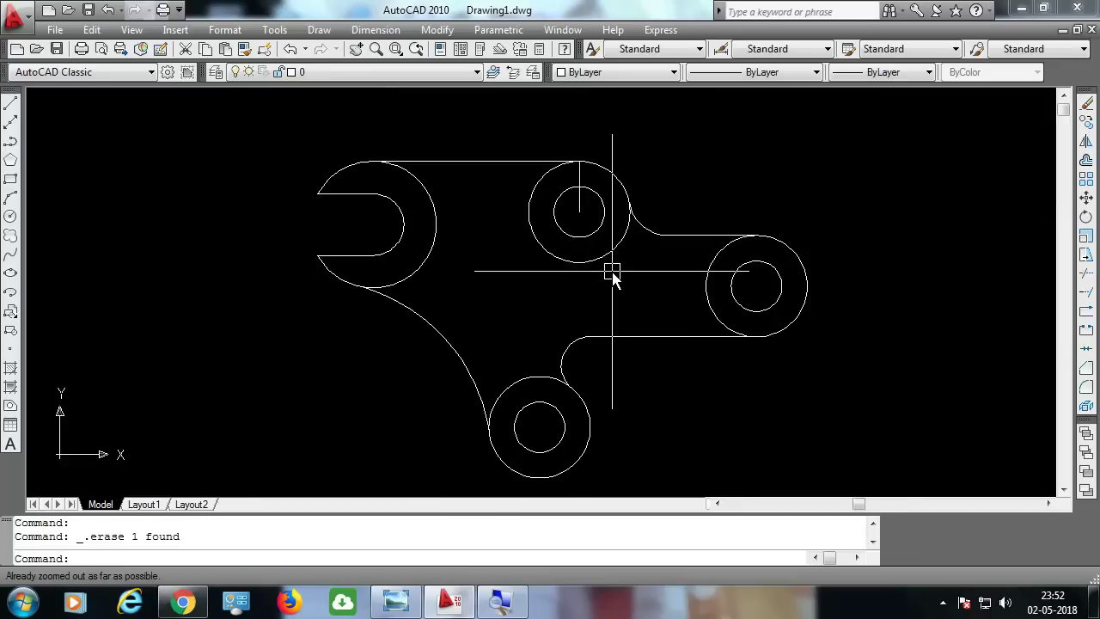
left_click(618, 247)
key("Escape")
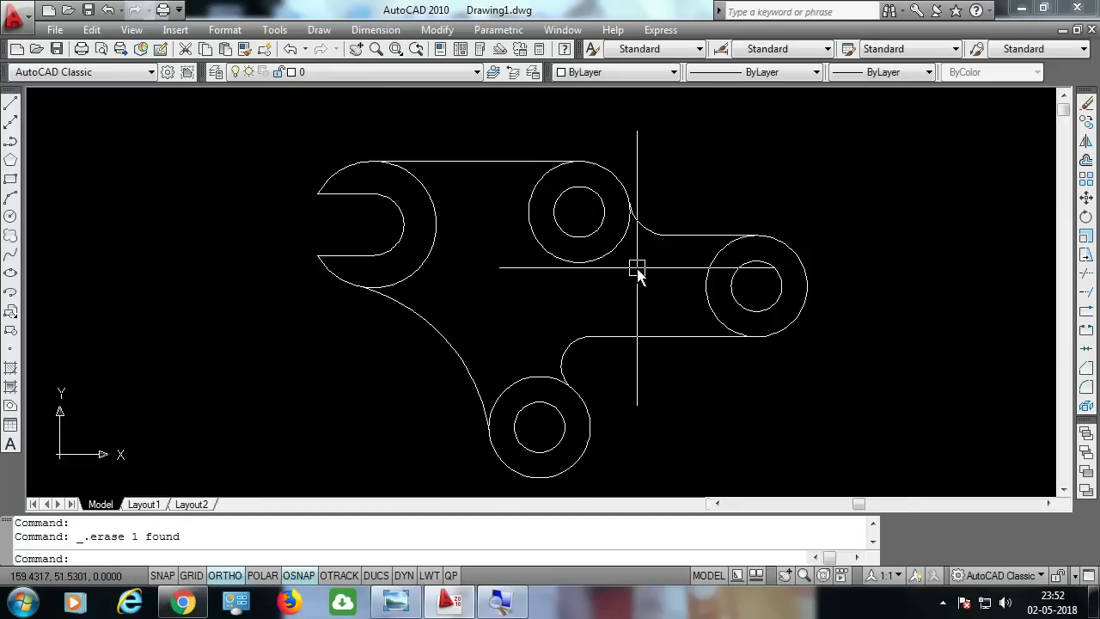
type("tr")
key("Return")
key("Return")
left_click(601, 259)
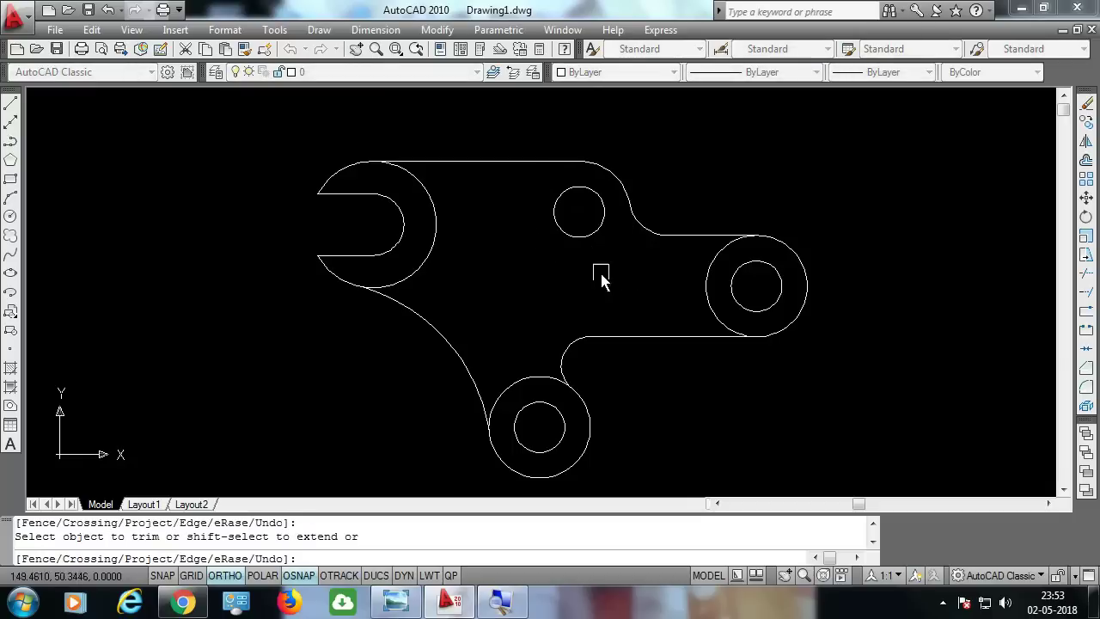
key("Escape")
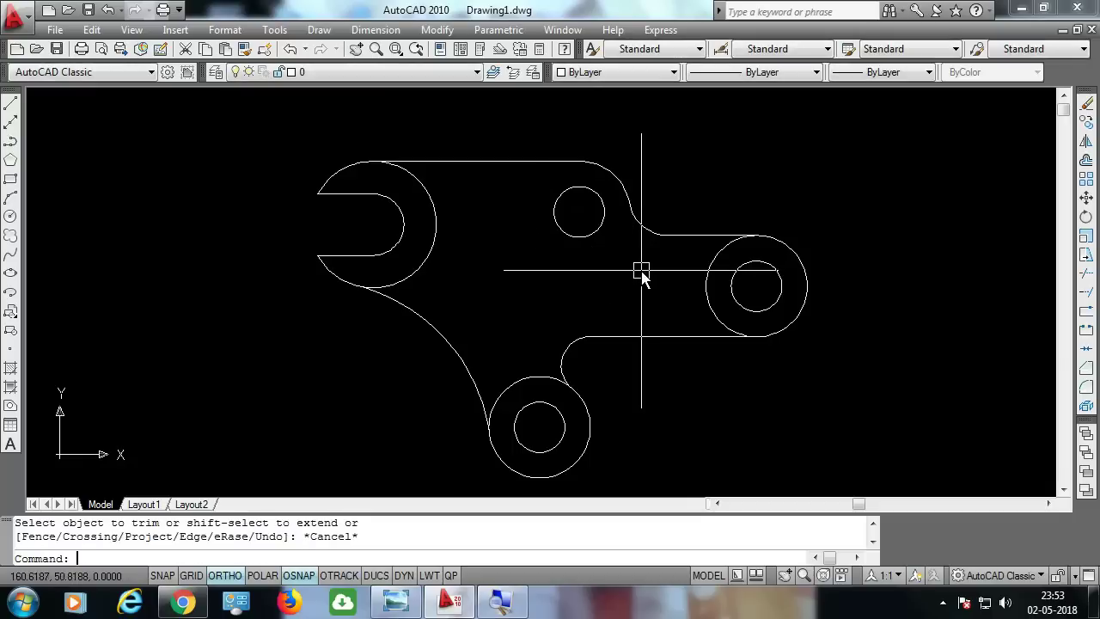
key("alt+Tab")
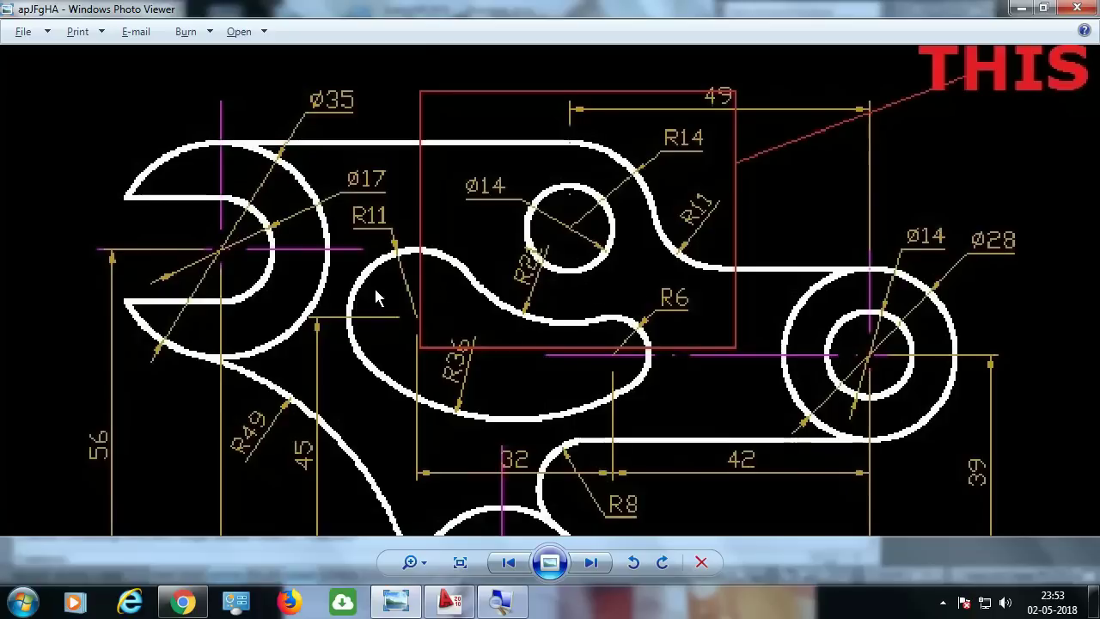
- Draw a 45-unit vertical line up from the lower boss's left edge
scroll(539, 379, "down", 1)
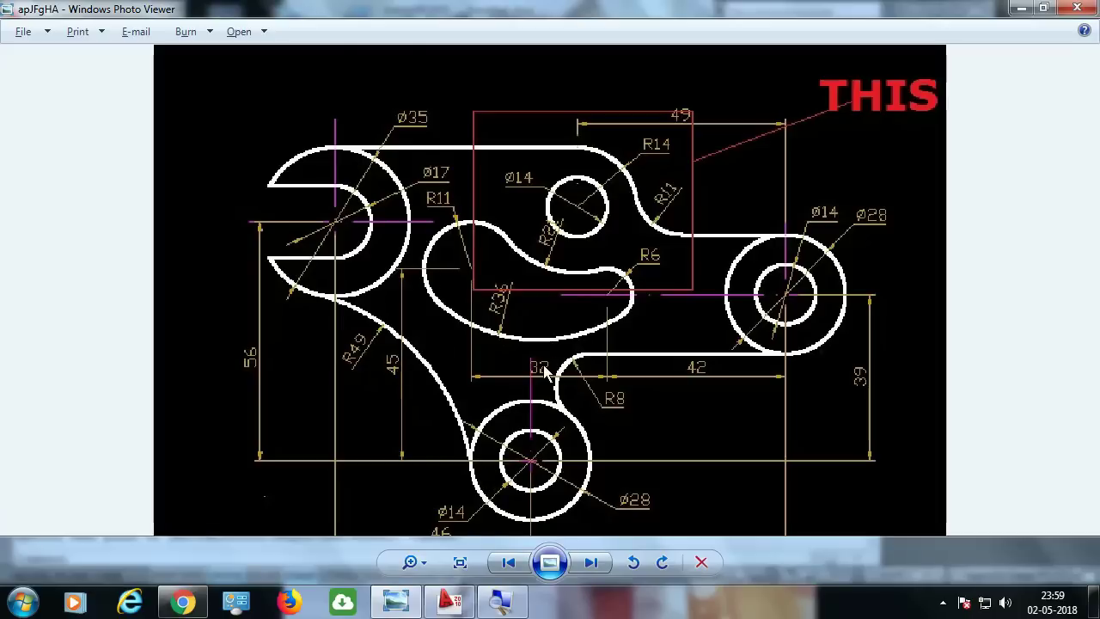
scroll(549, 367, "up", 1)
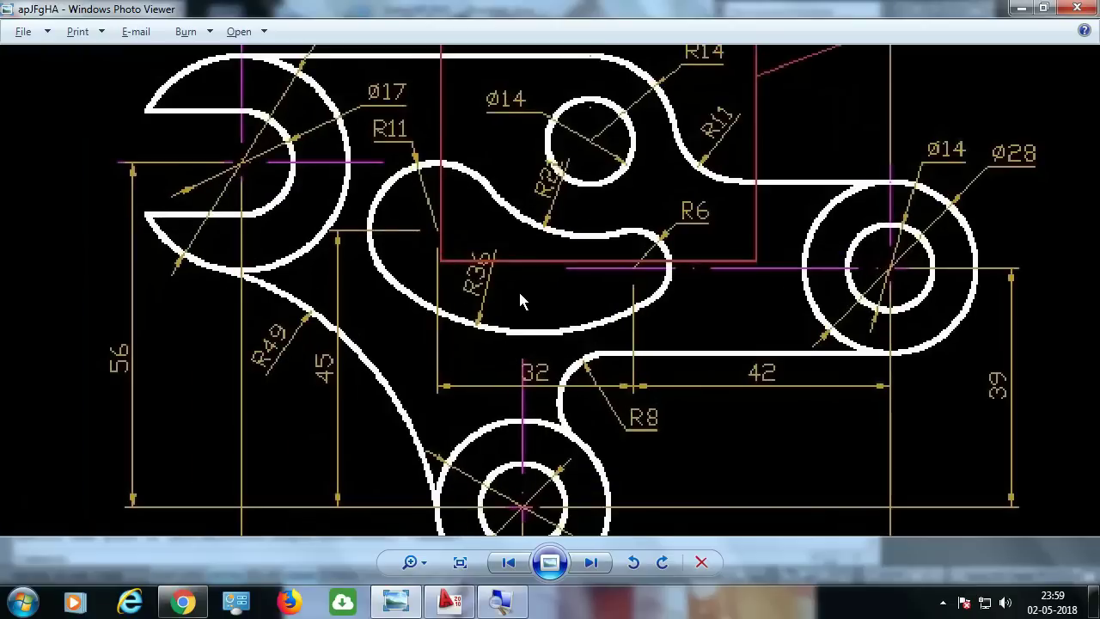
scroll(518, 289, "down", 1)
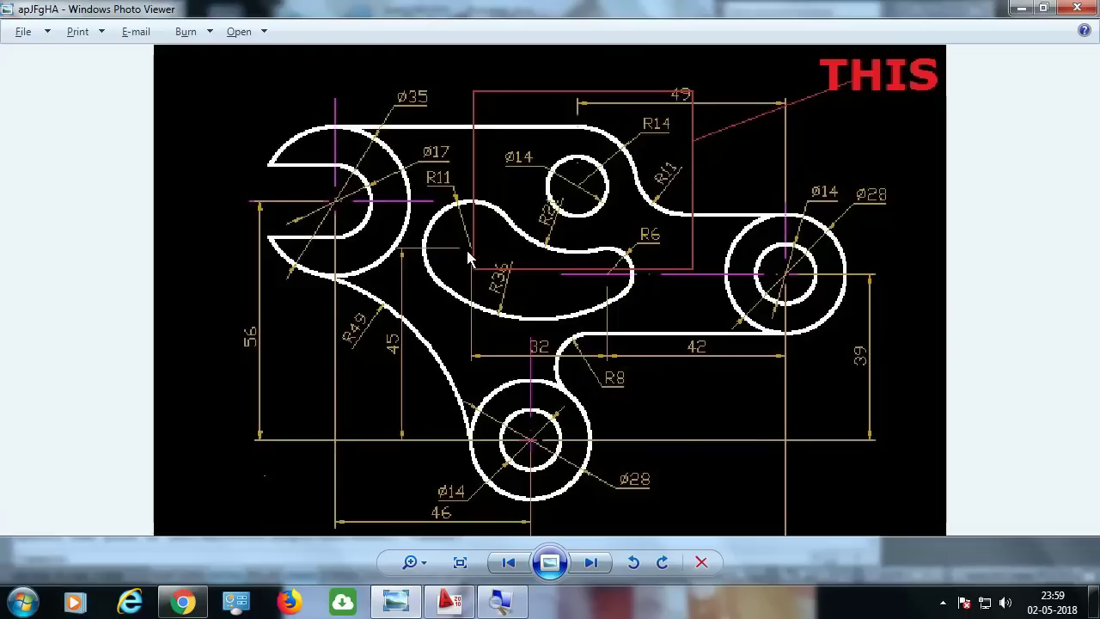
key("alt+Tab")
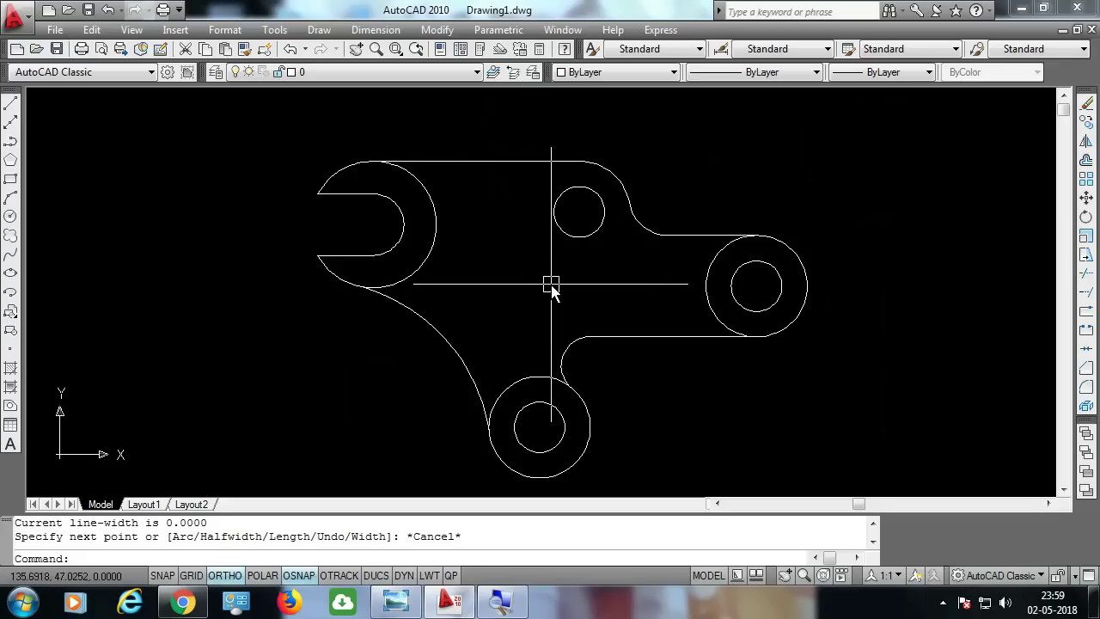
key("Return")
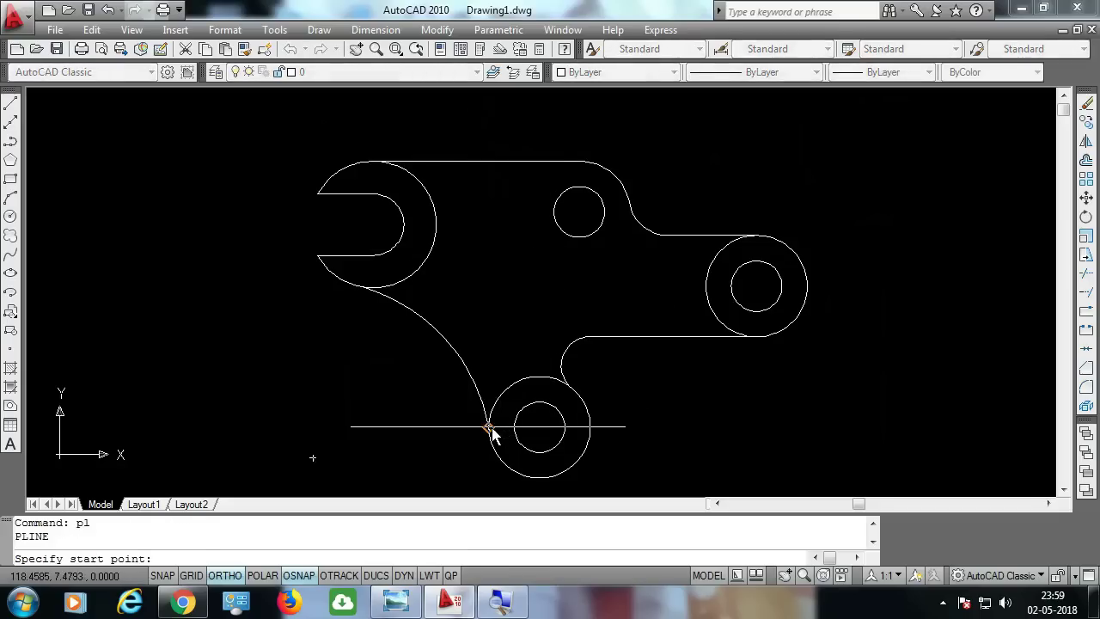
left_click(488, 421)
key("alt+Tab")
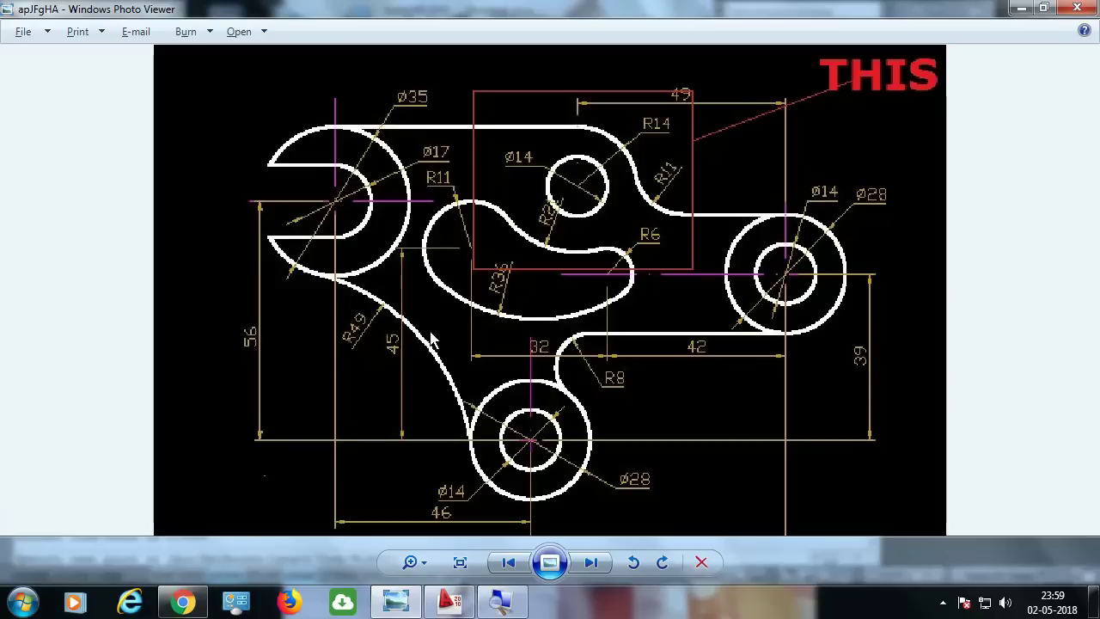
key("alt+Tab")
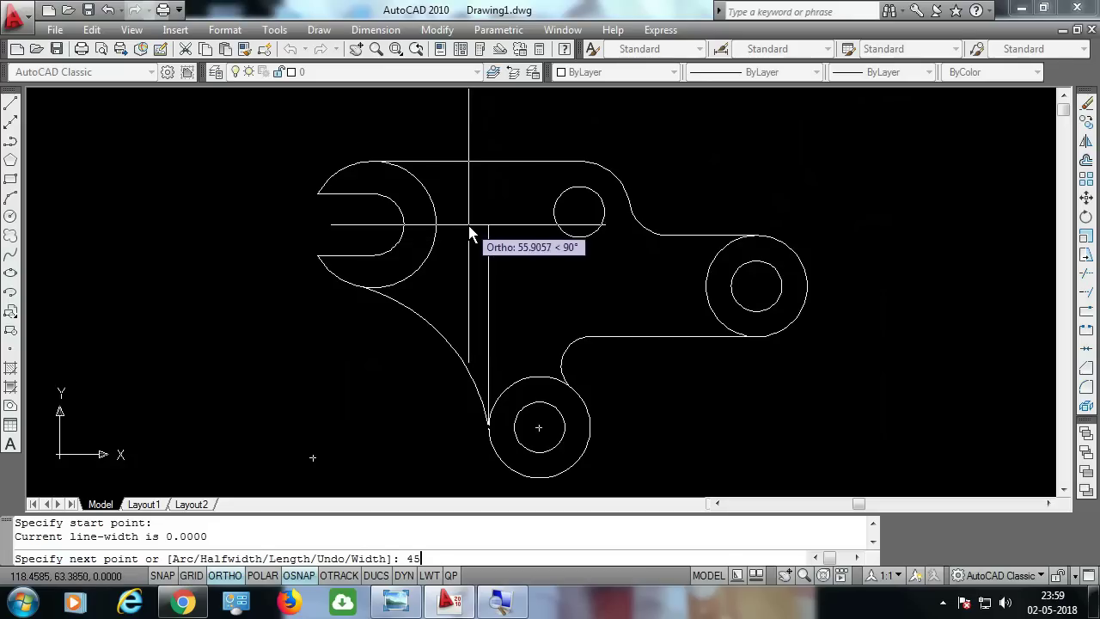
key("Return")
key("Return")
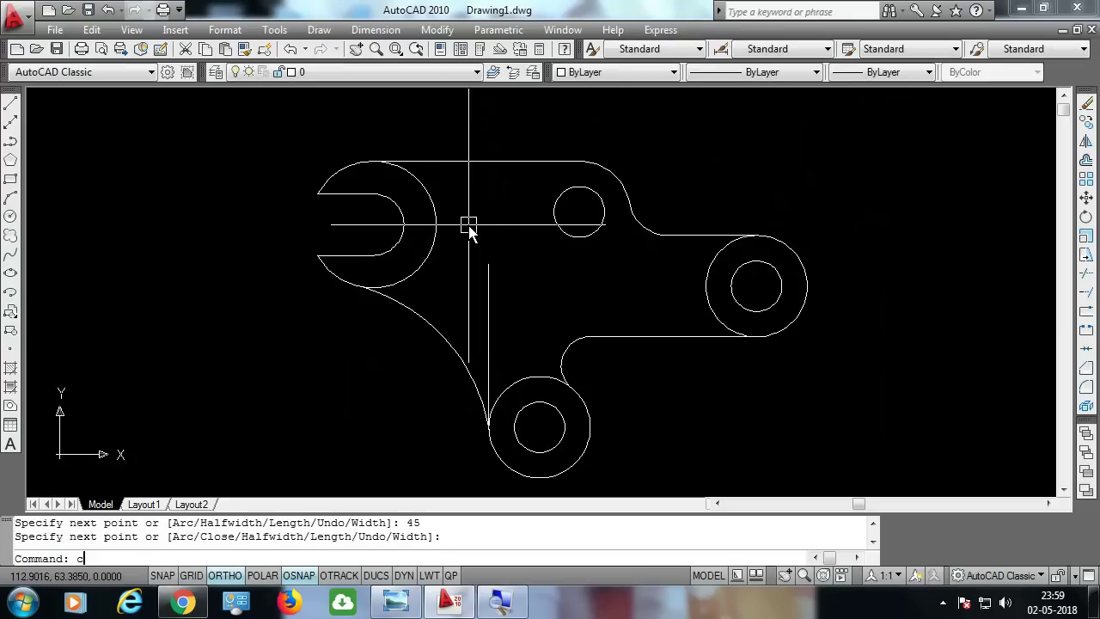
key("Return")
- Draw an R11 circle centred at the top of the vertical line
left_click(488, 265)
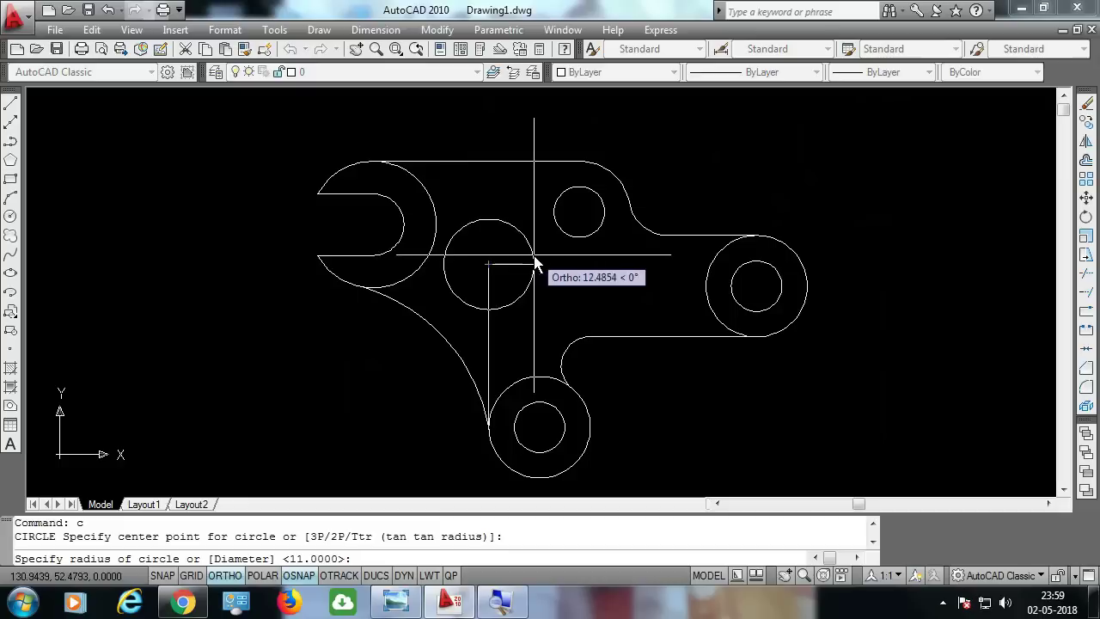
type("11")
key("Return")
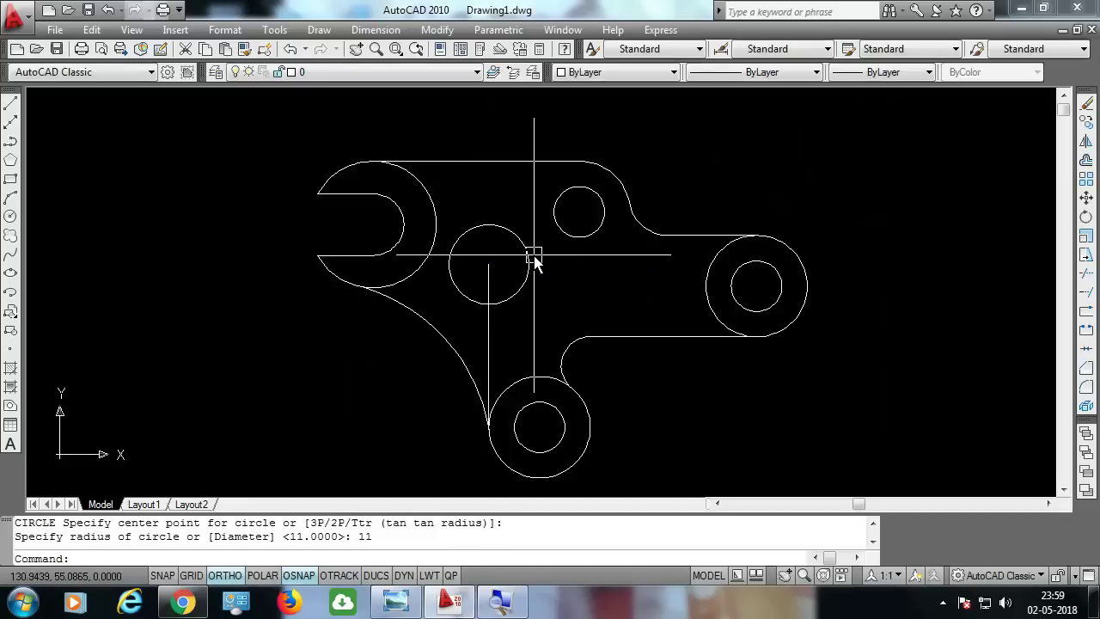
key("alt+Tab")
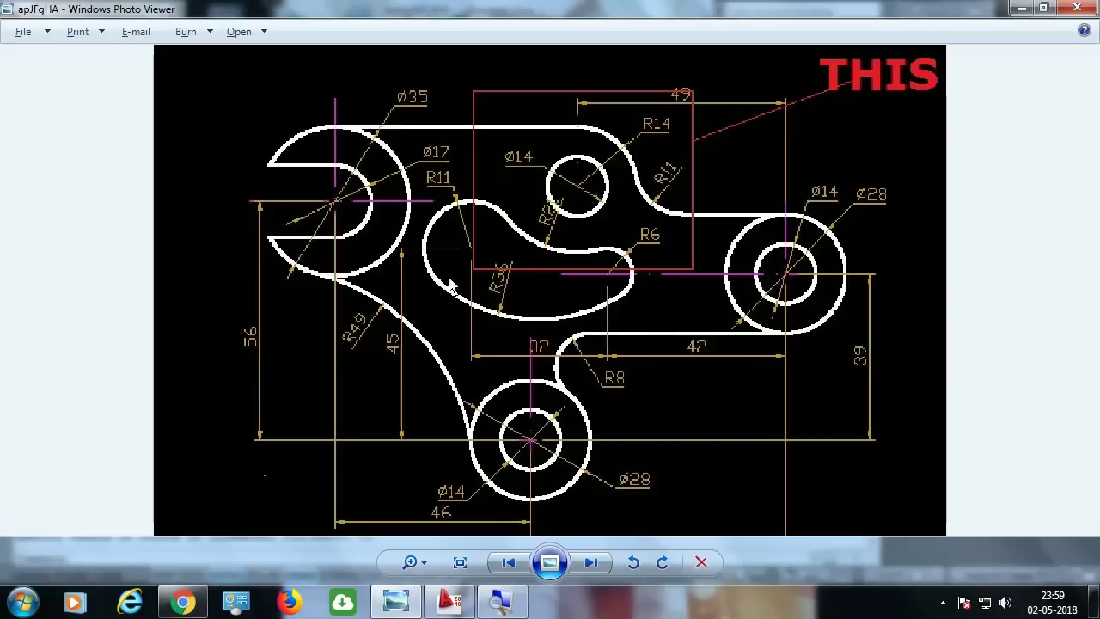
key("alt+Tab")
key("alt+Tab")
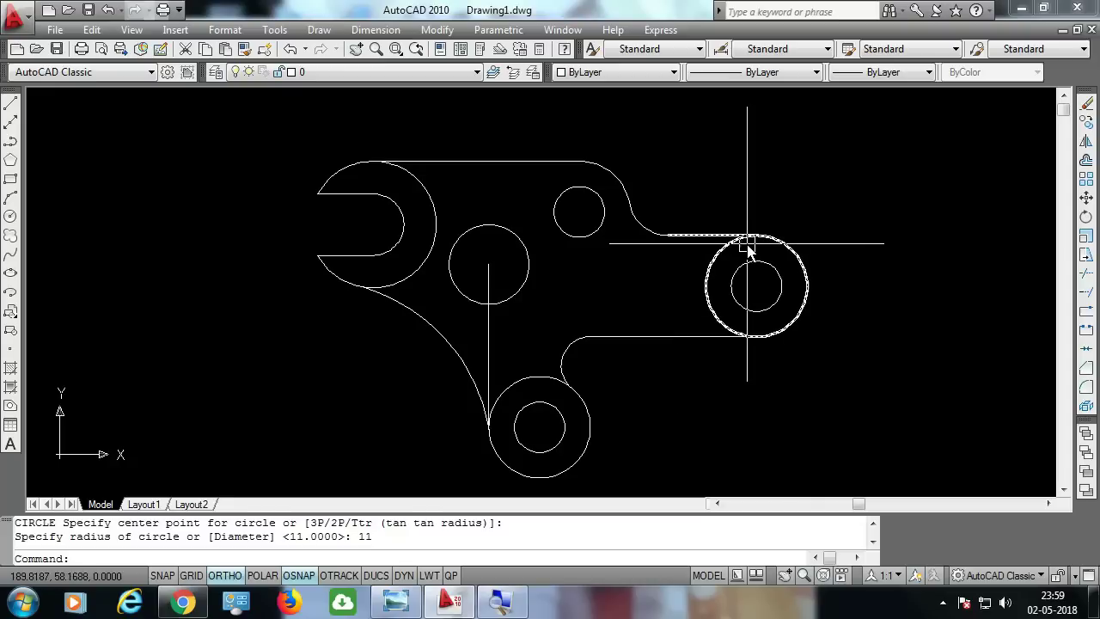
- Draw a 42-unit polyline segment starting from the right boss's centre
type("pl")
key("Return")
left_click(756, 290)
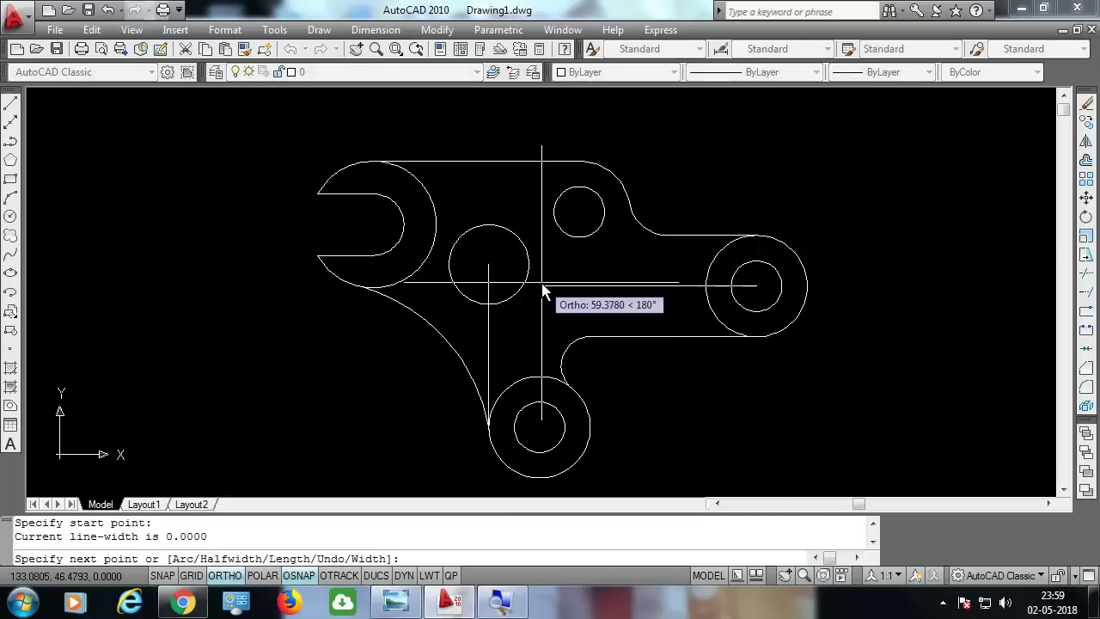
type("42")
key("Return")
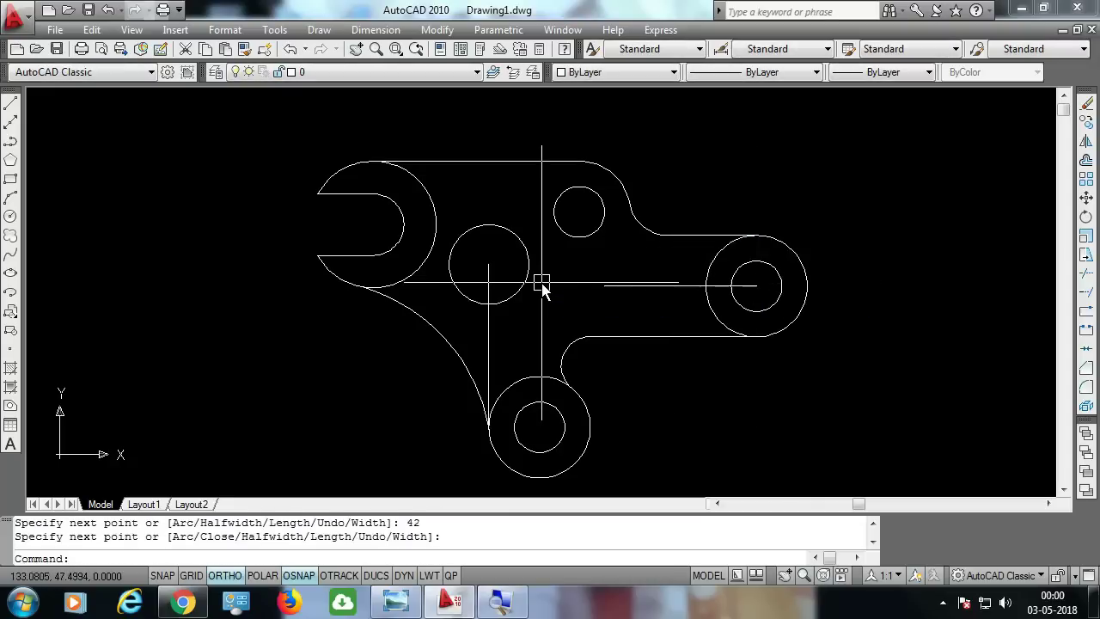
key("Return")
key("alt+Tab")
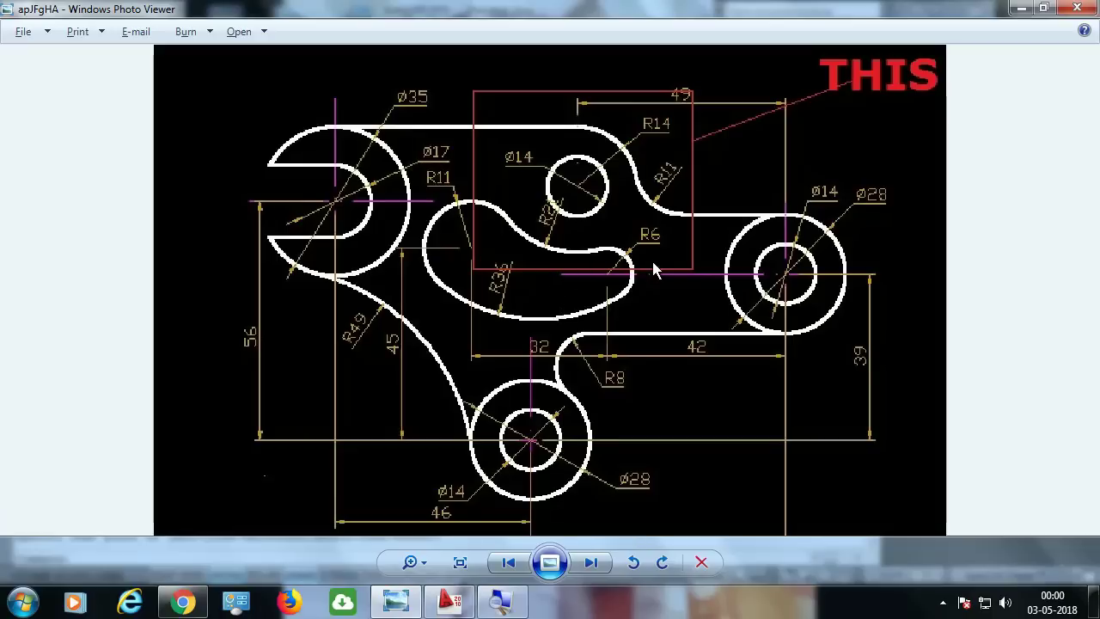
key("alt+Tab")
- Add an R6 circle at the intersection of the construction lines
type("c")
key("Return")
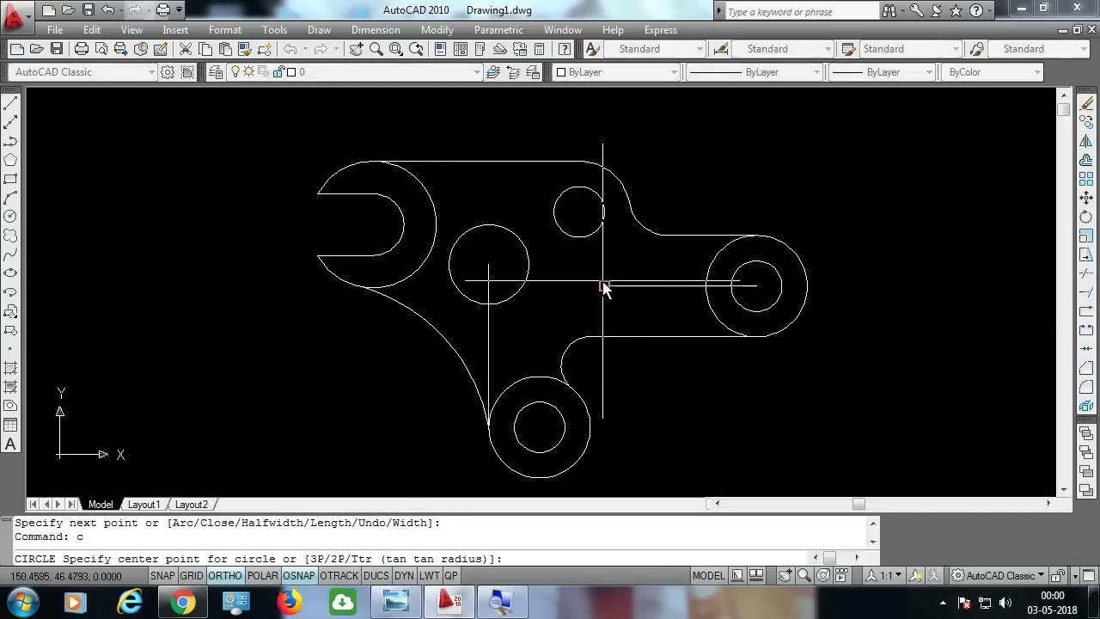
left_click(604, 285)
type("6")
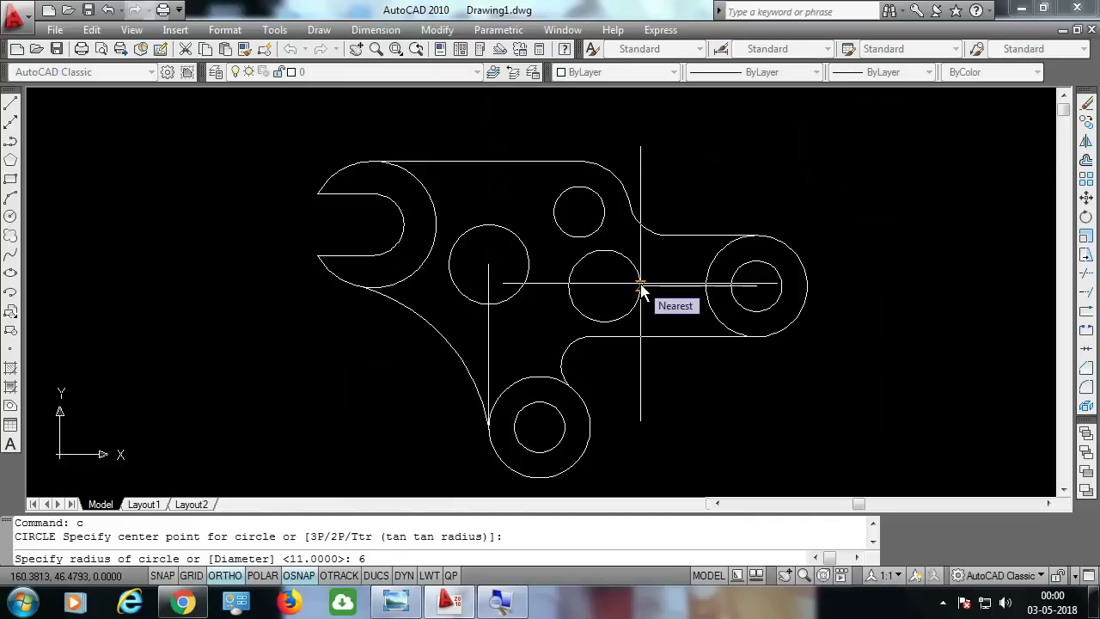
key("Return")
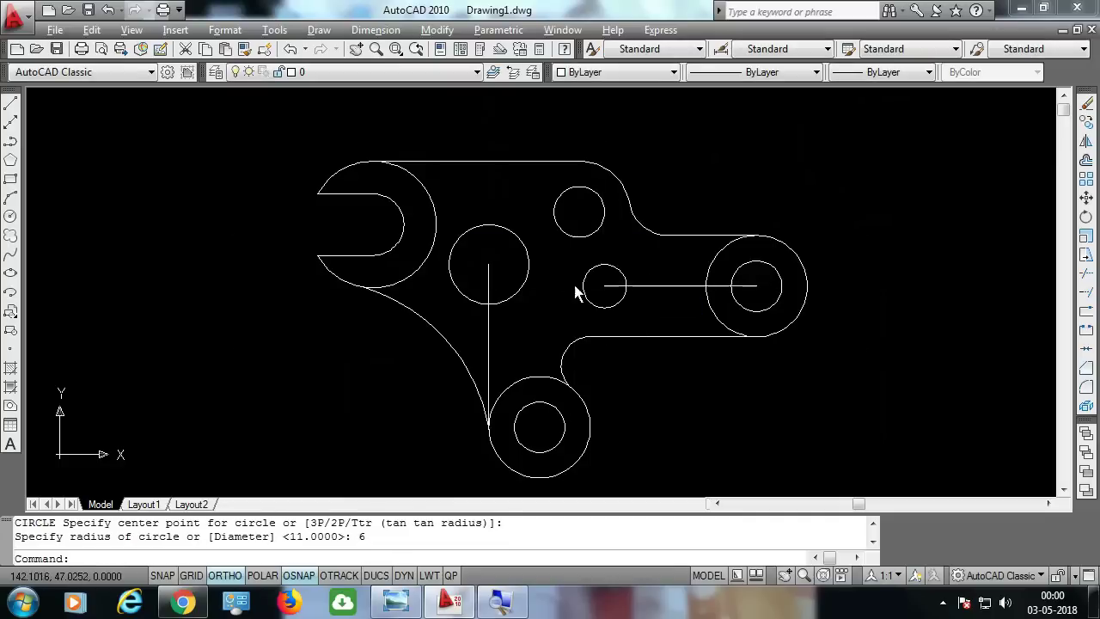
key("alt+Tab")
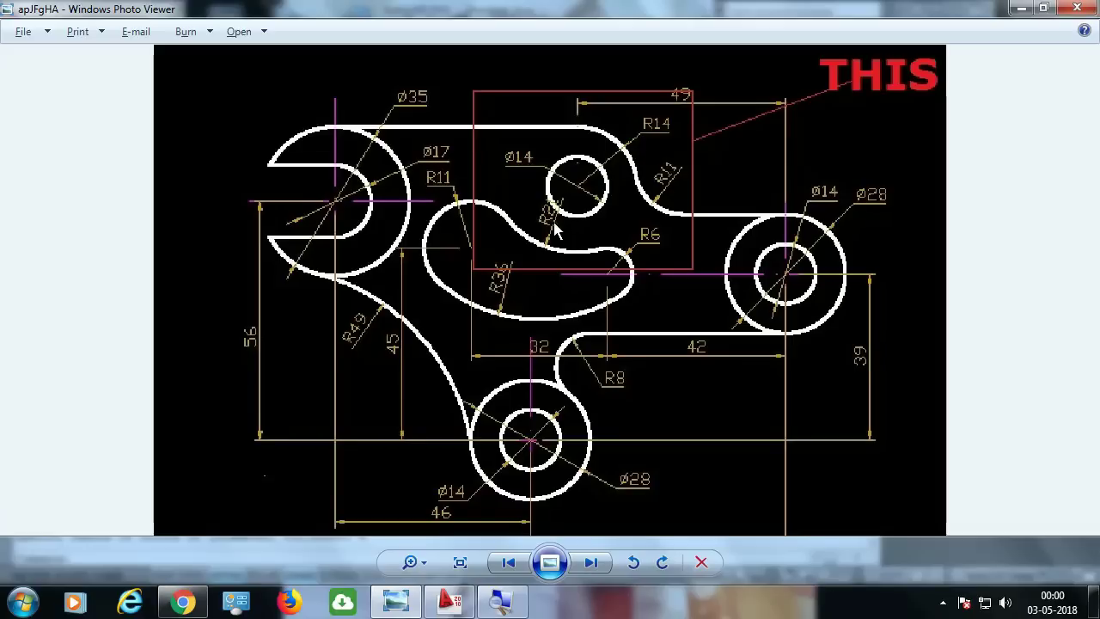
key("alt+Tab")
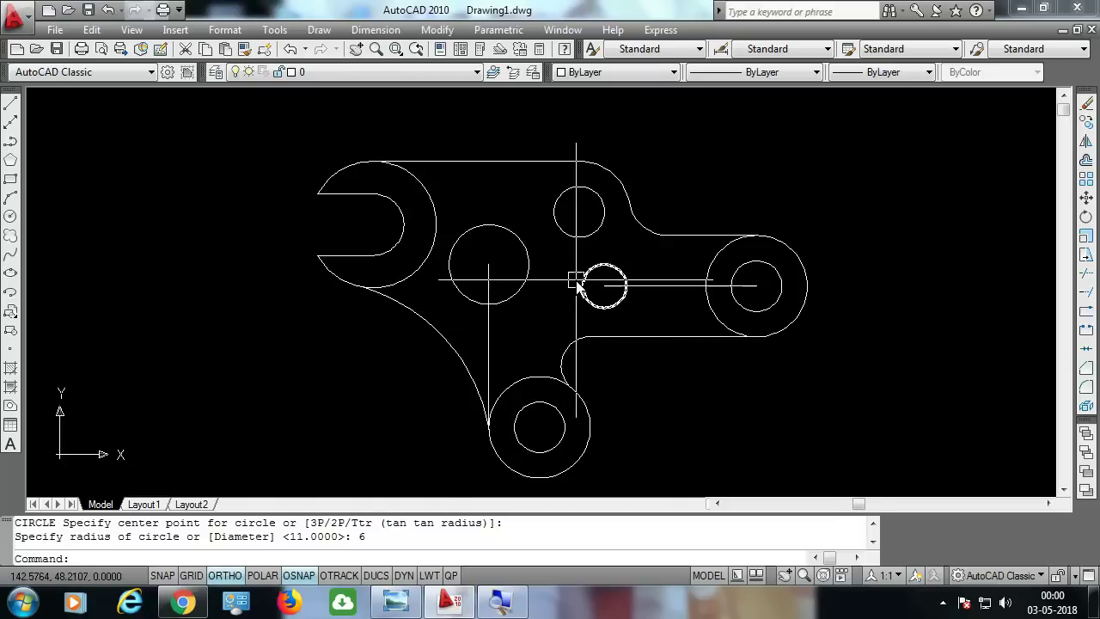
type("c")
key("Return")
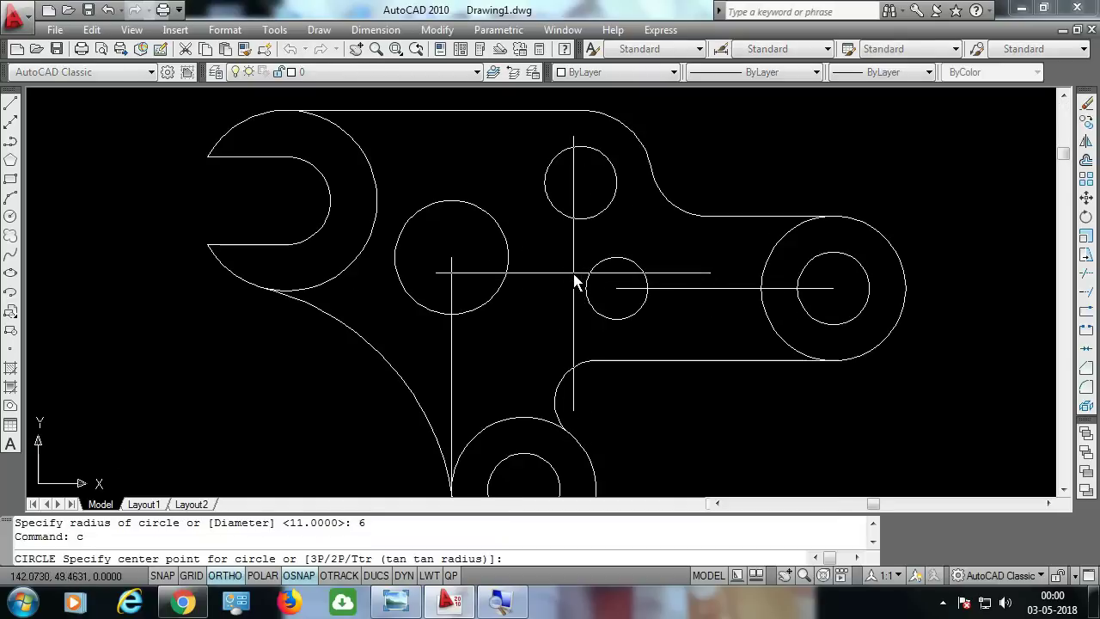
type("t")
key("Return")
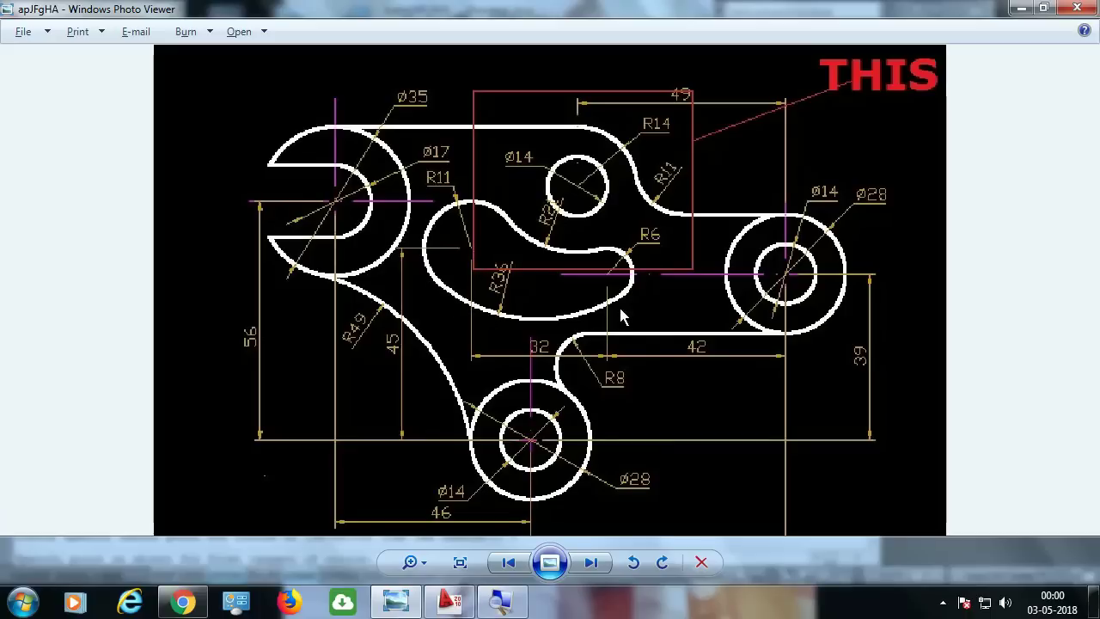
- Draw a radius-36 circle tangent to the small circle and the larger middle circle
key("alt+Tab")
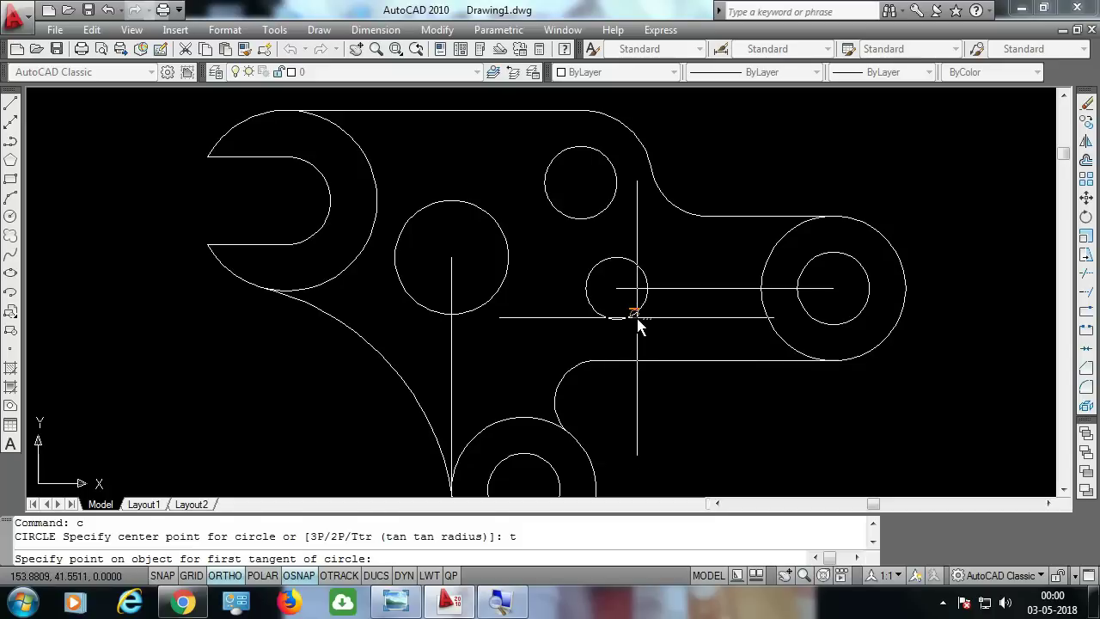
left_click(636, 317)
left_click(418, 306)
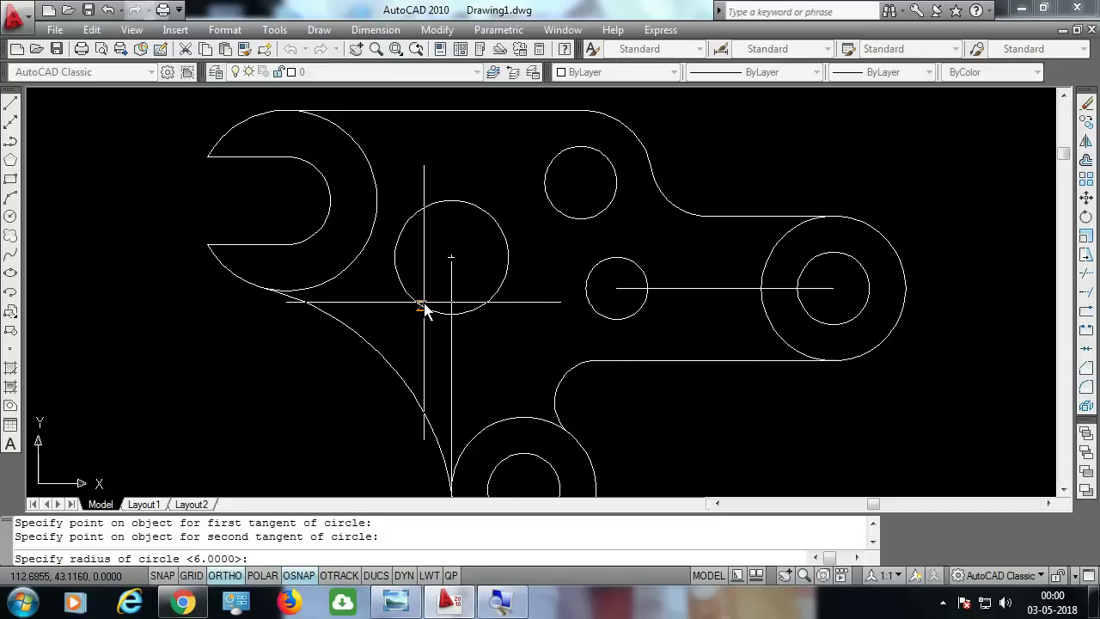
type("36")
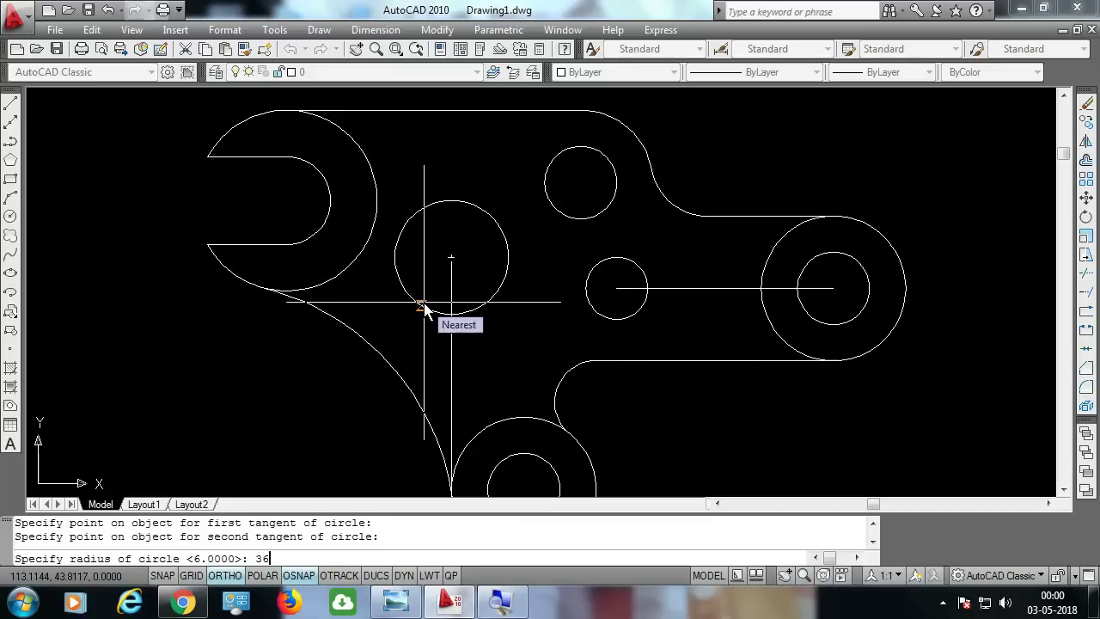
key("Return")
- Trim away the large circle's top and the stray arcs near the wrench jaw and right circle
scroll(424, 314, "down", 2)
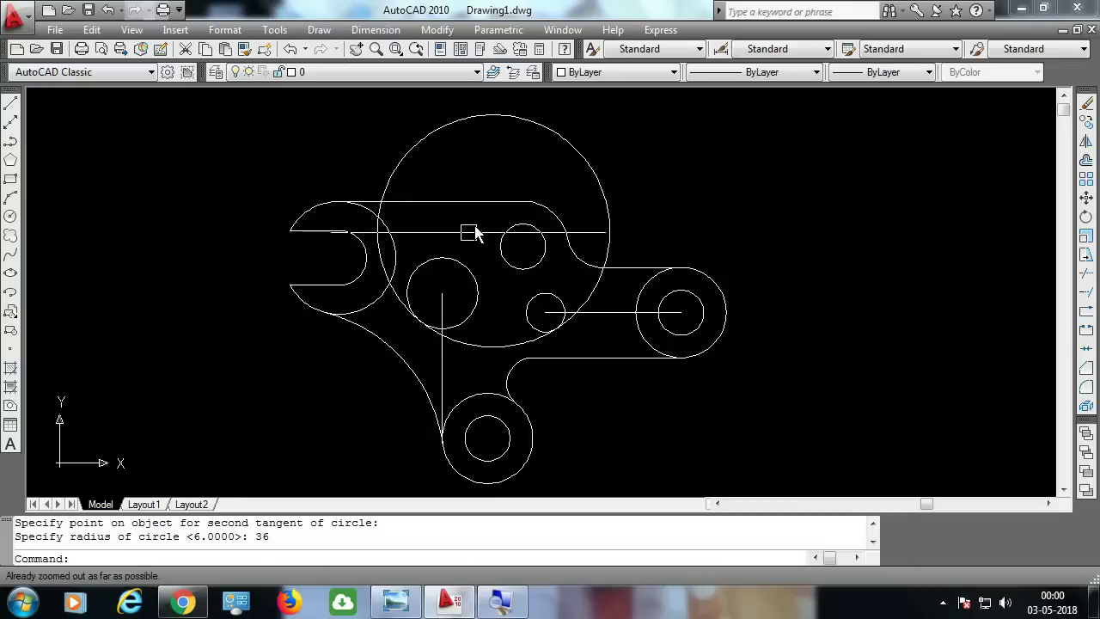
scroll(507, 156, "up", 2)
scroll(507, 156, "up", 1)
key("Return")
key("Return")
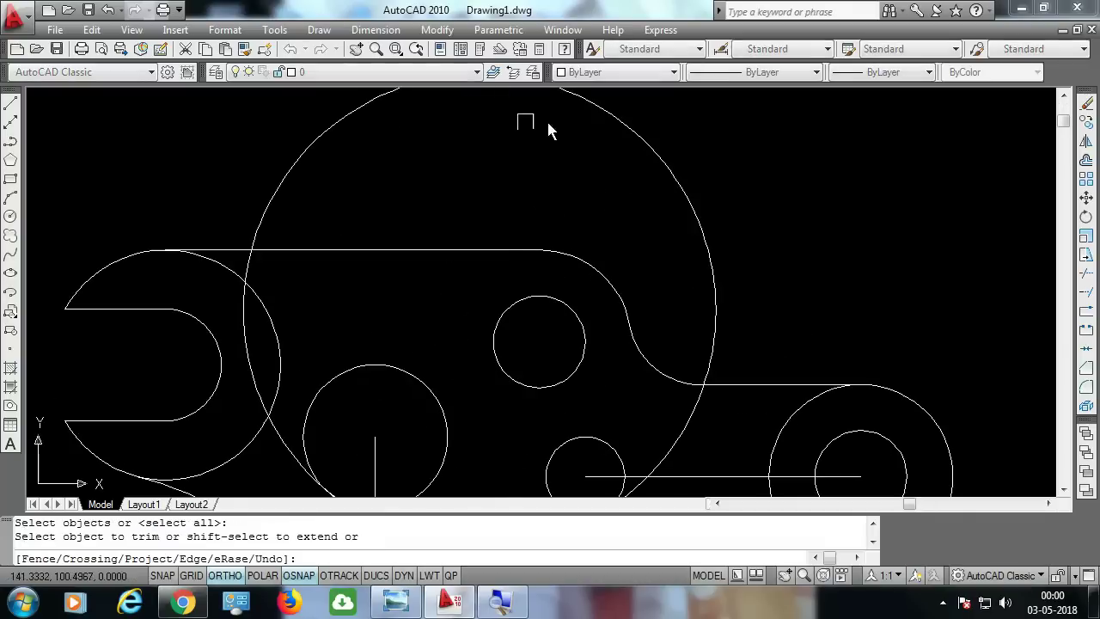
left_click(601, 116)
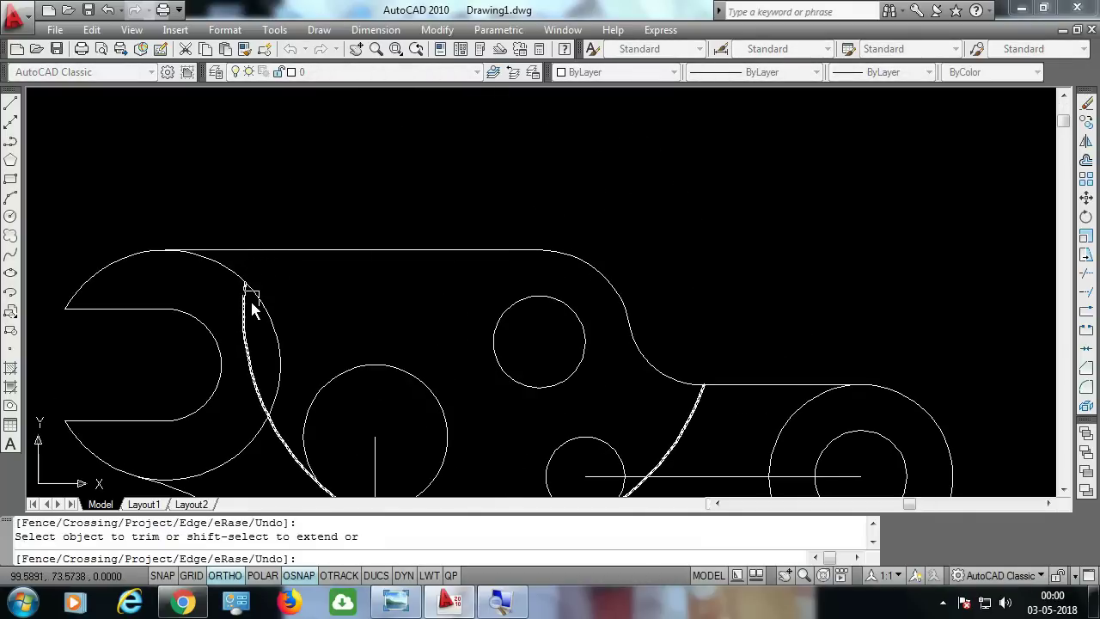
left_click(248, 339)
scroll(290, 370, "down", 2)
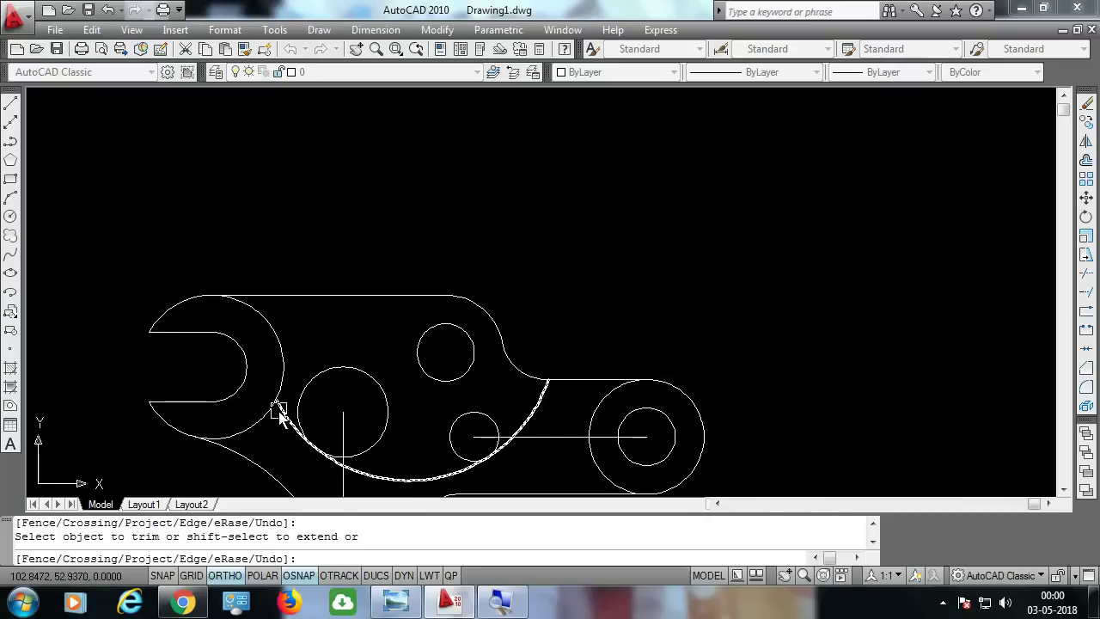
left_click(279, 409)
left_click(536, 410)
scroll(507, 472, "up", 3)
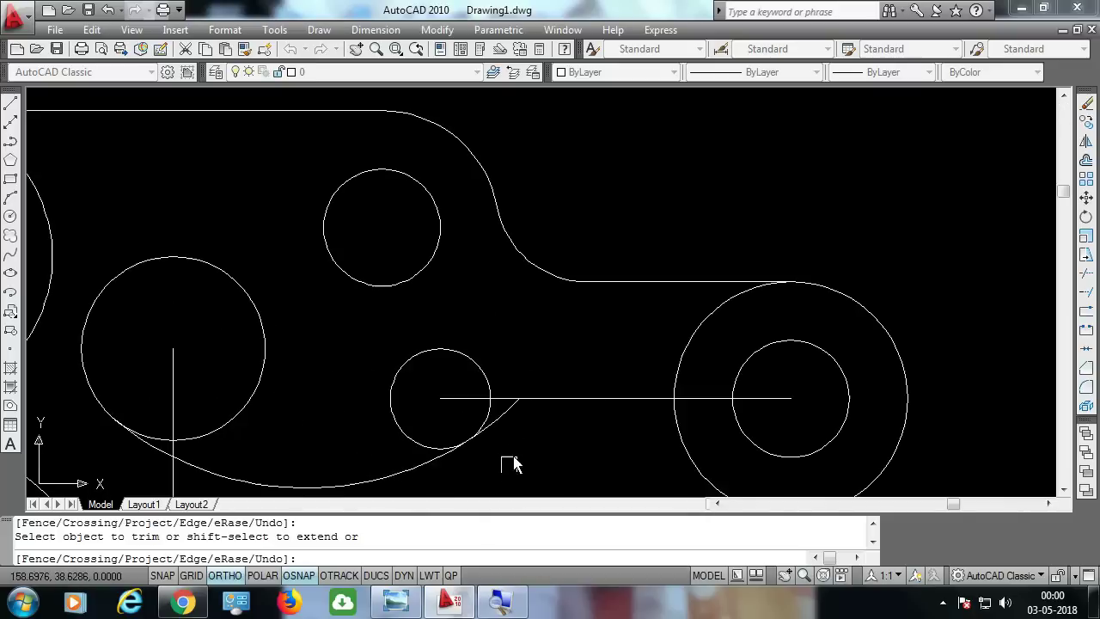
key("Escape")
scroll(506, 421, "down", 2)
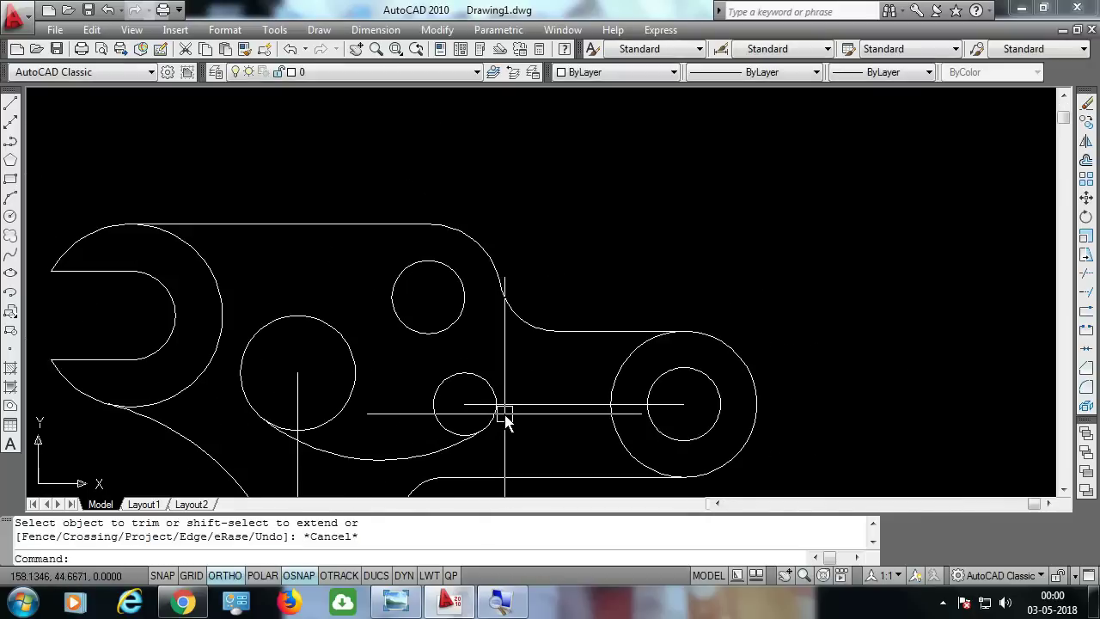
key("alt+Tab")
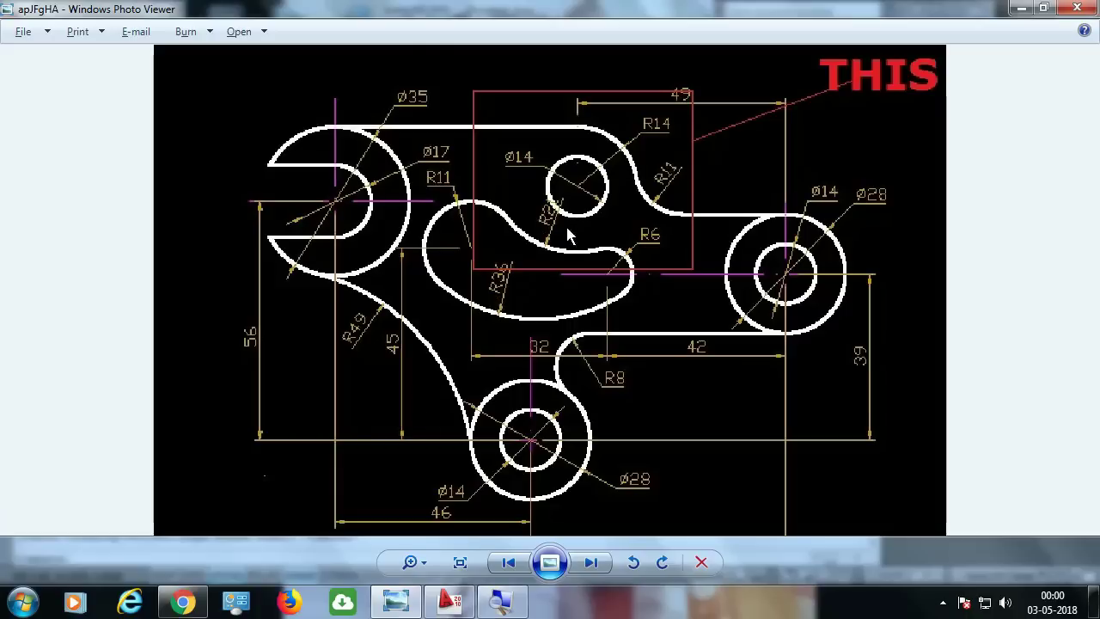
- Draw a radius-22 circle tangent to the left circle and the small slot circle
key("alt+Tab")
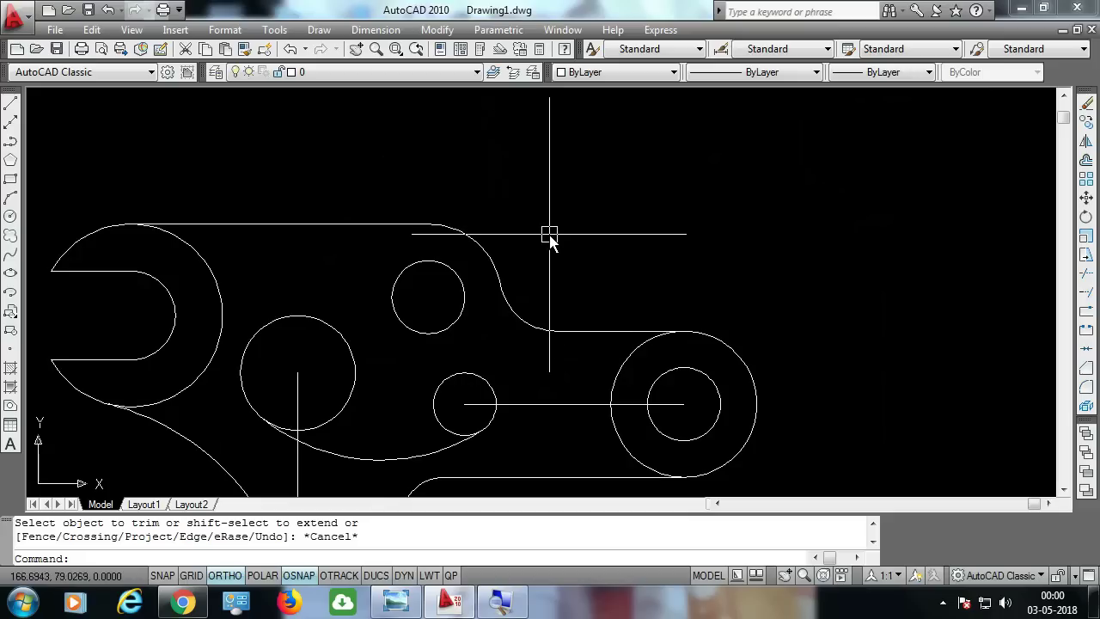
type("c")
key("Return")
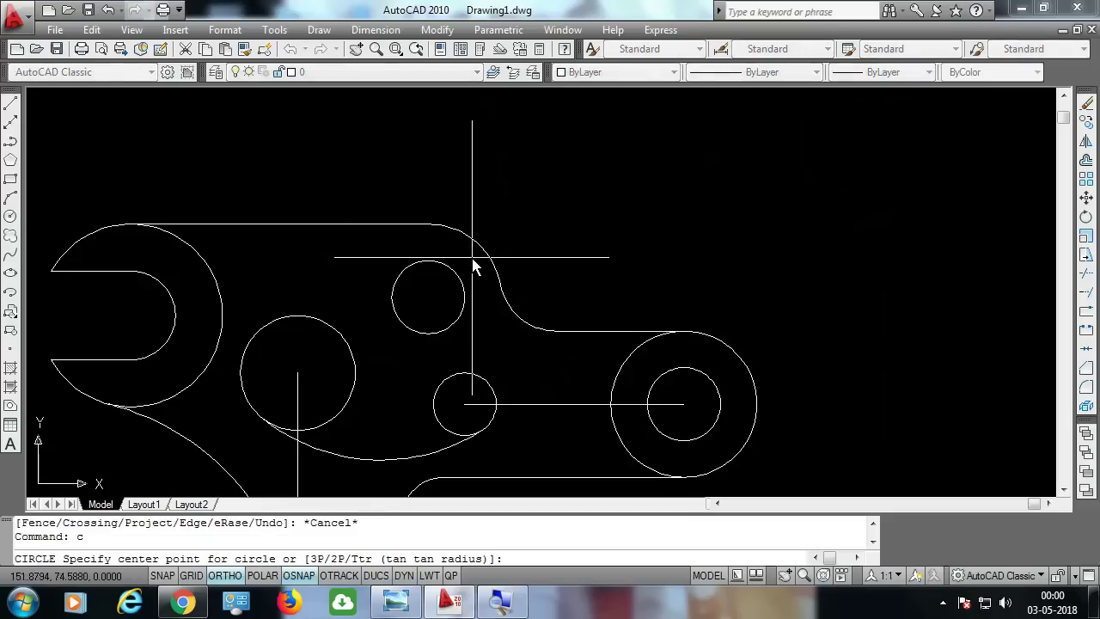
type("t")
key("Return")
left_click(337, 324)
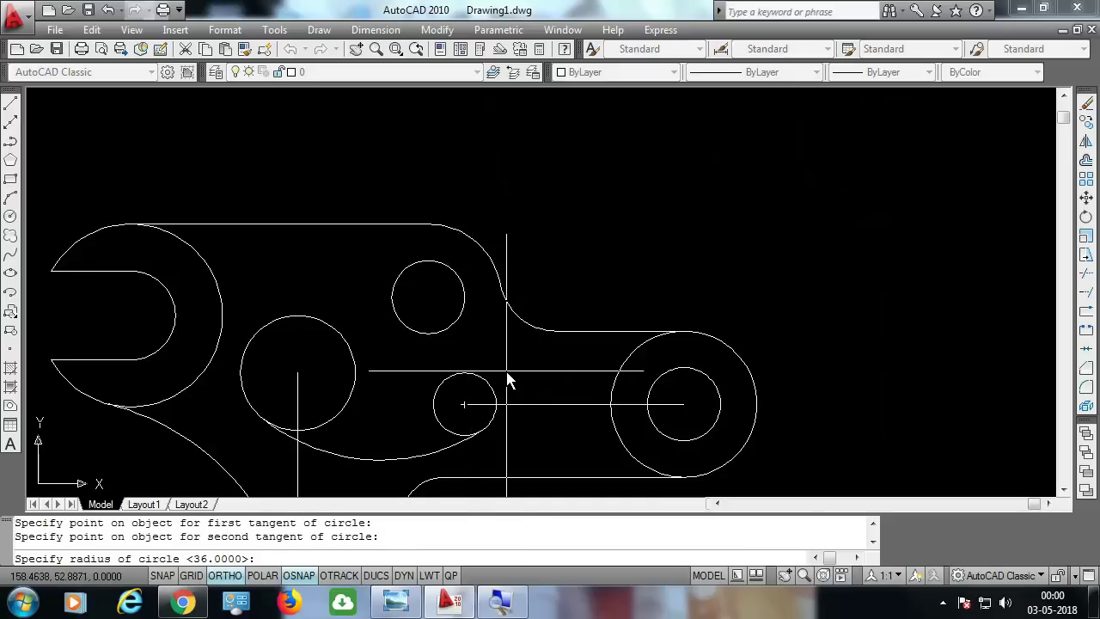
type("22")
key("Return")
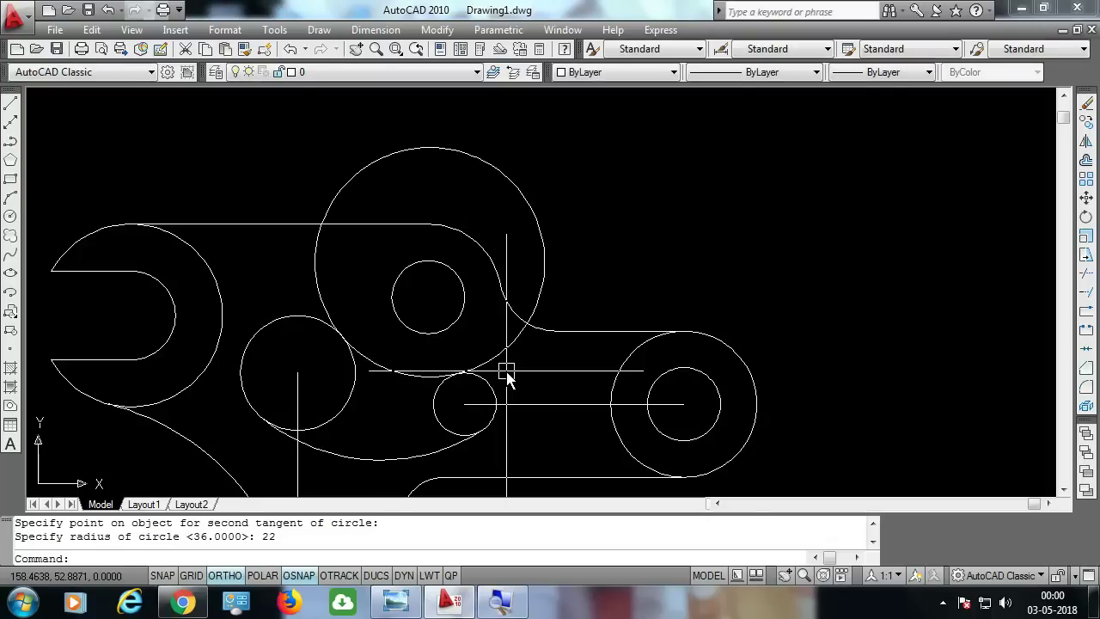
- Trim the new circle's and big circle's extra arcs into a closed kidney-shaped slot outline
type("r")
key("Return")
key("Return")
left_click_drag(528, 258, 540, 253)
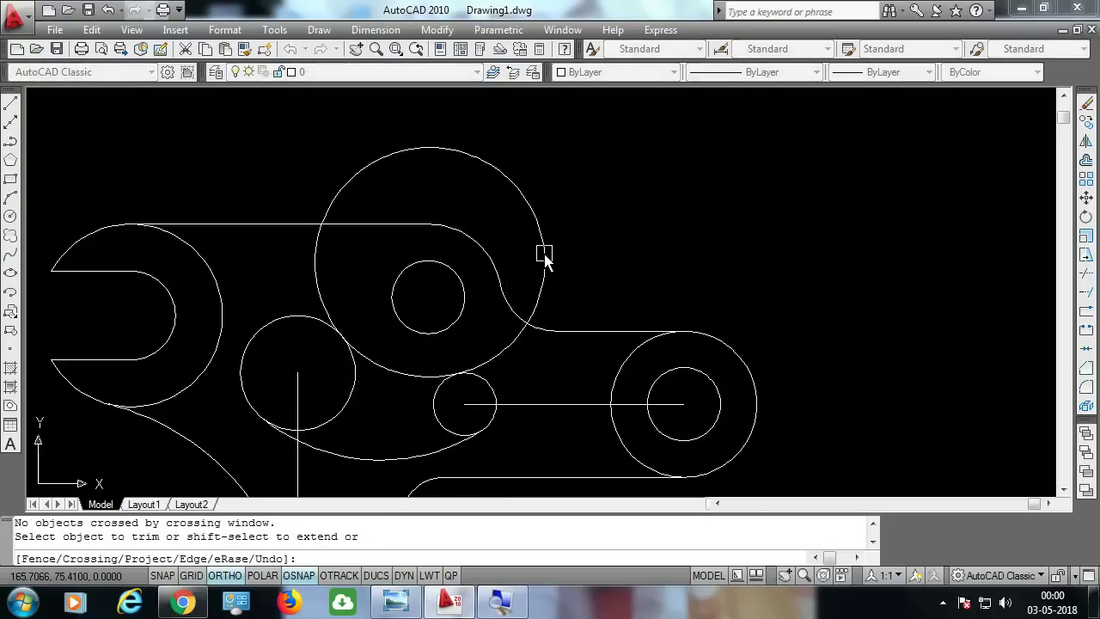
left_click(545, 256)
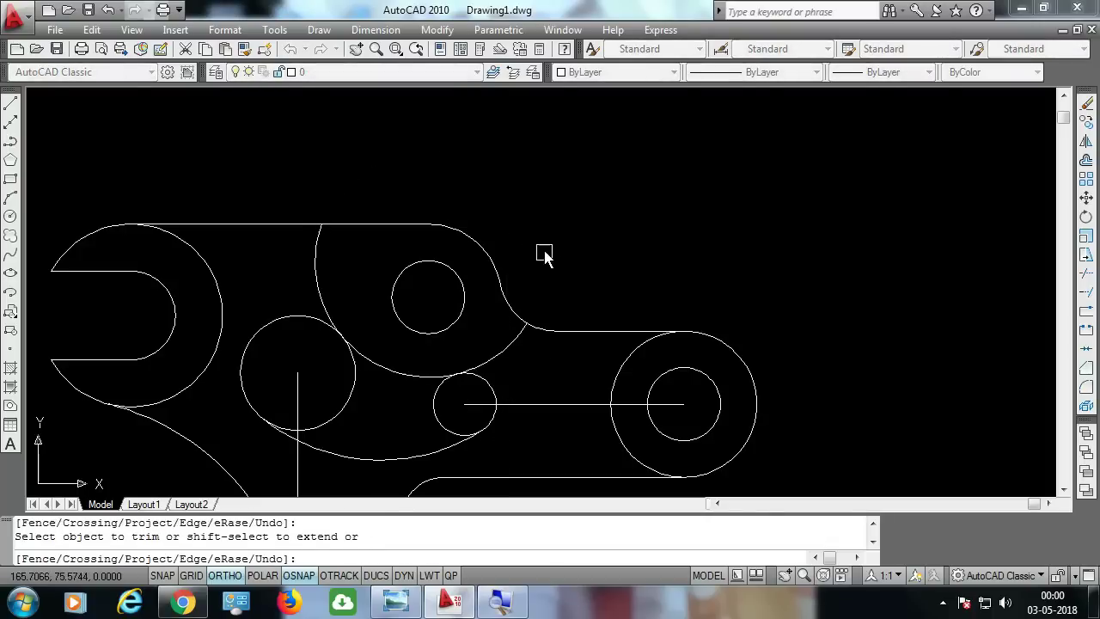
left_click(315, 263)
left_click(508, 349)
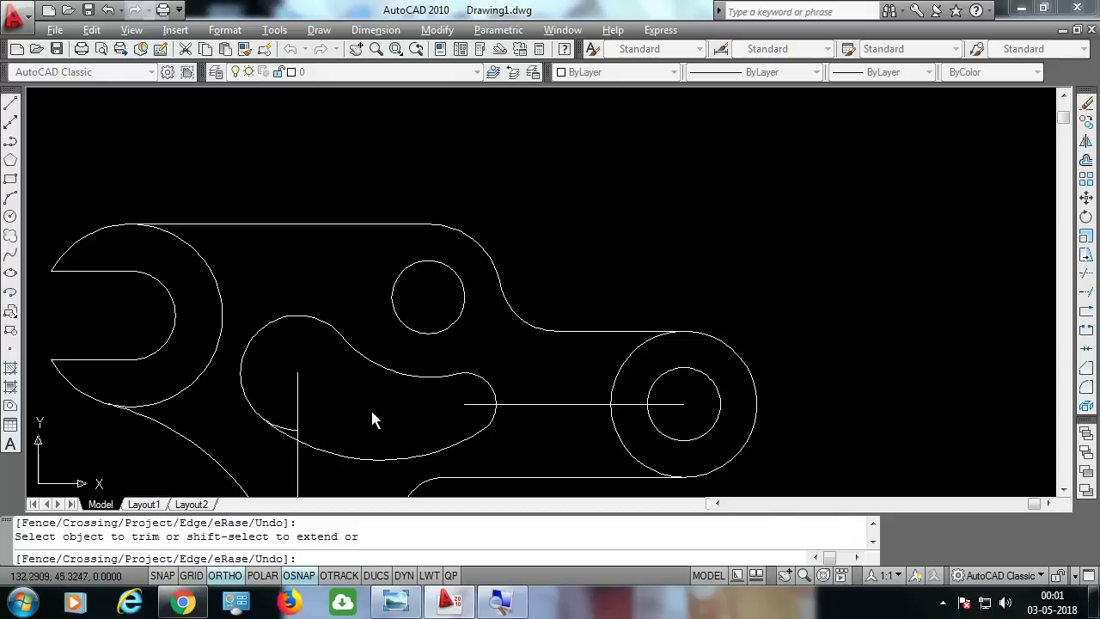
key("alt+Tab")
key("alt+Tab")
scroll(289, 432, "up", 3)
scroll(284, 421, "down", 3)
- Erase the vertical construction line, then pan the view to reveal the lower circle
key("Escape")
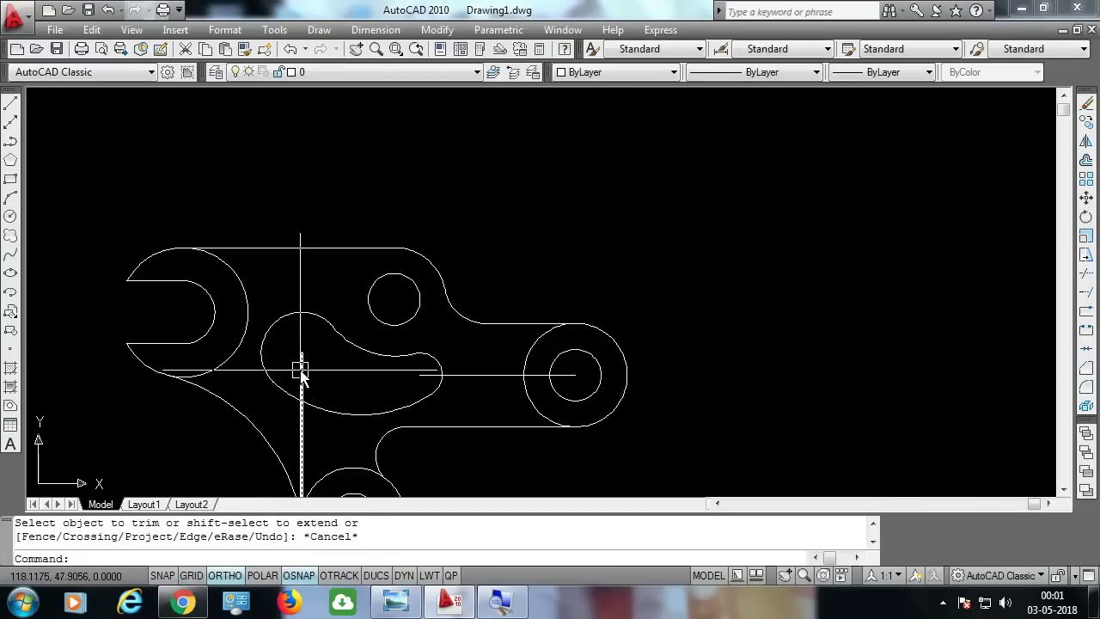
left_click(300, 369)
key("Delete")
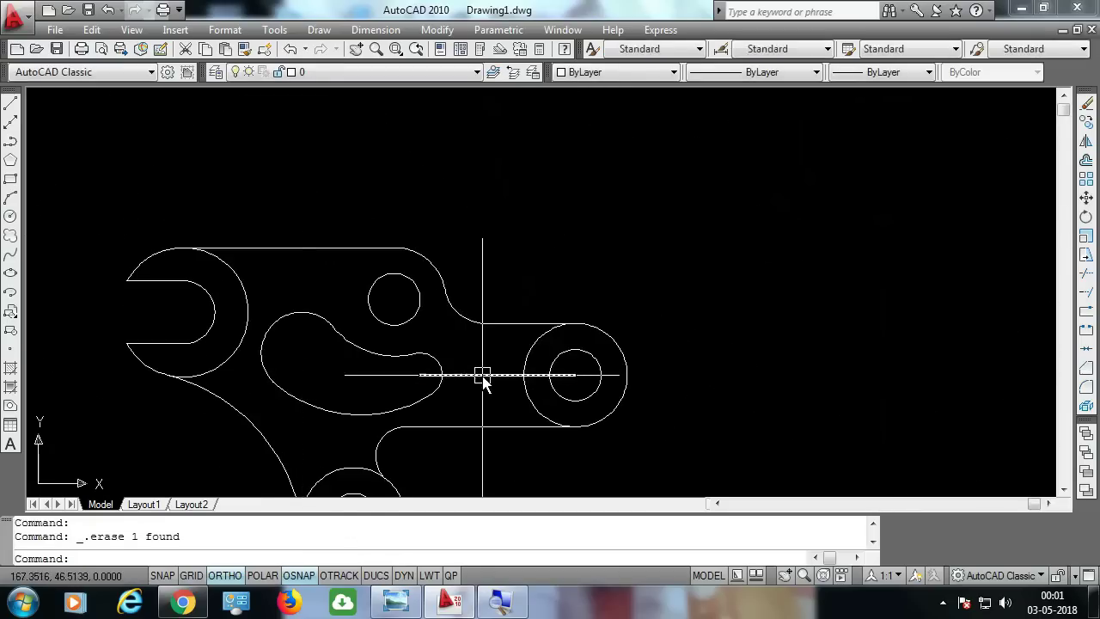
middle_click_drag(349, 424, 431, 347)
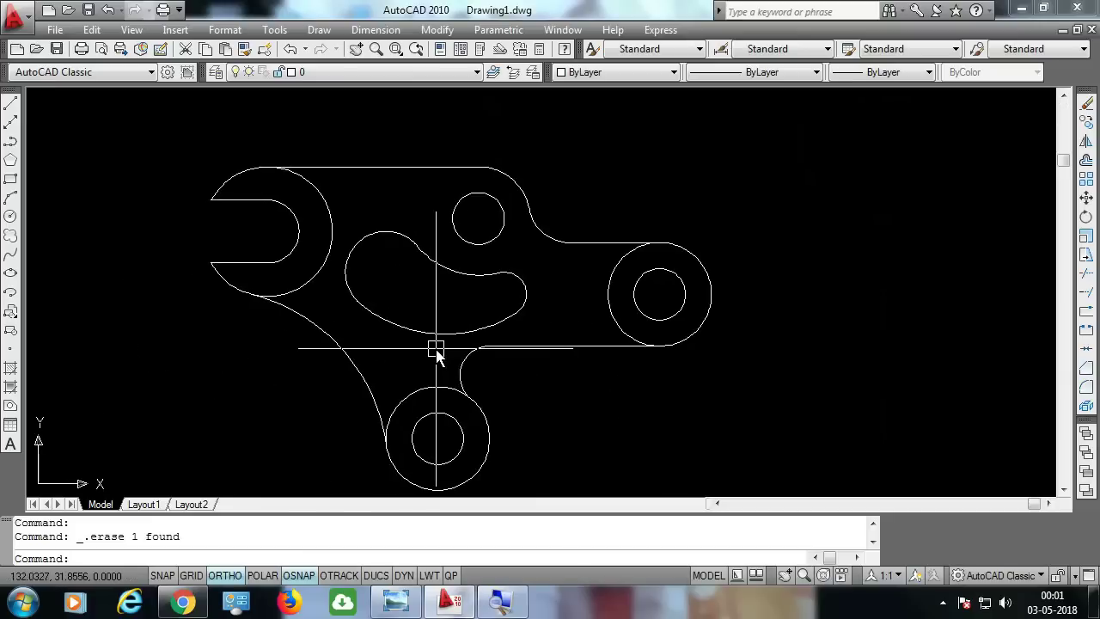
middle_click_drag(549, 356, 554, 346)
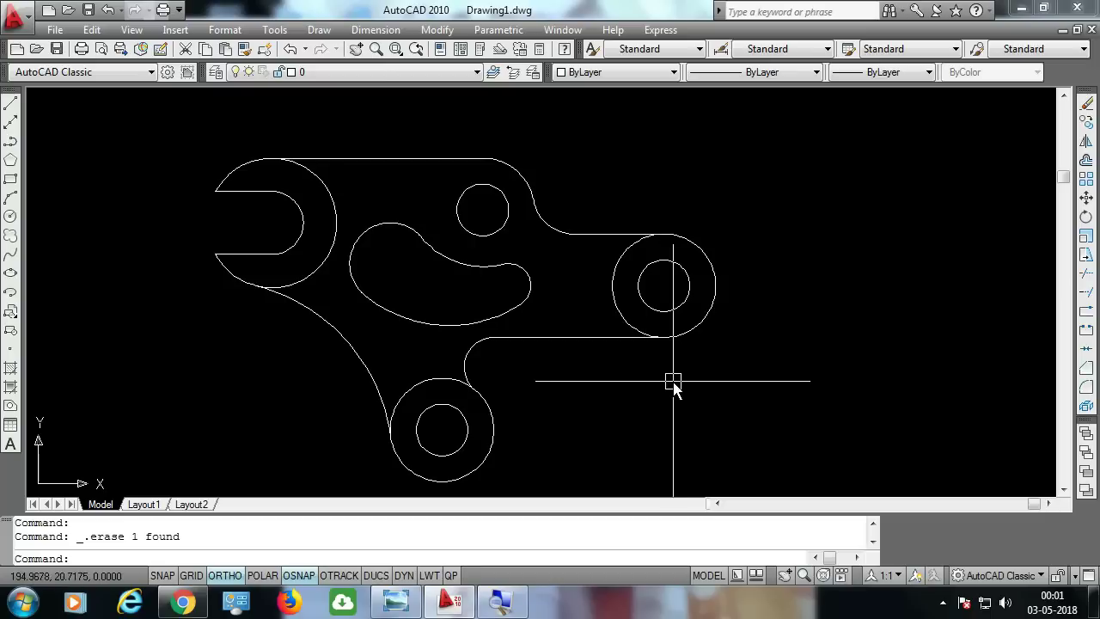
middle_click_drag(673, 381, 673, 365)
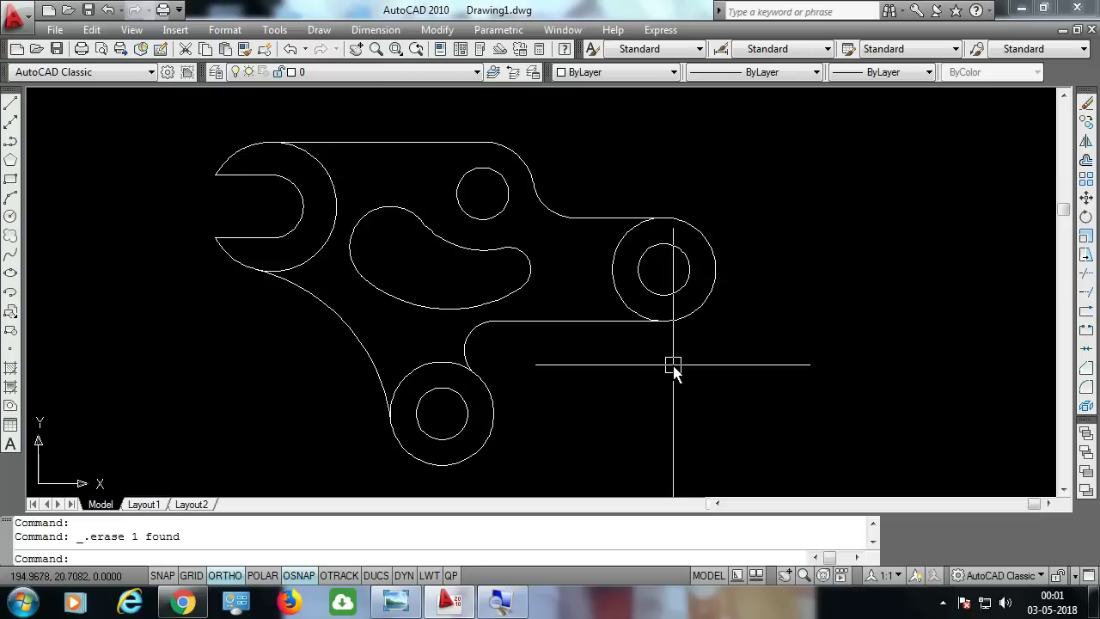